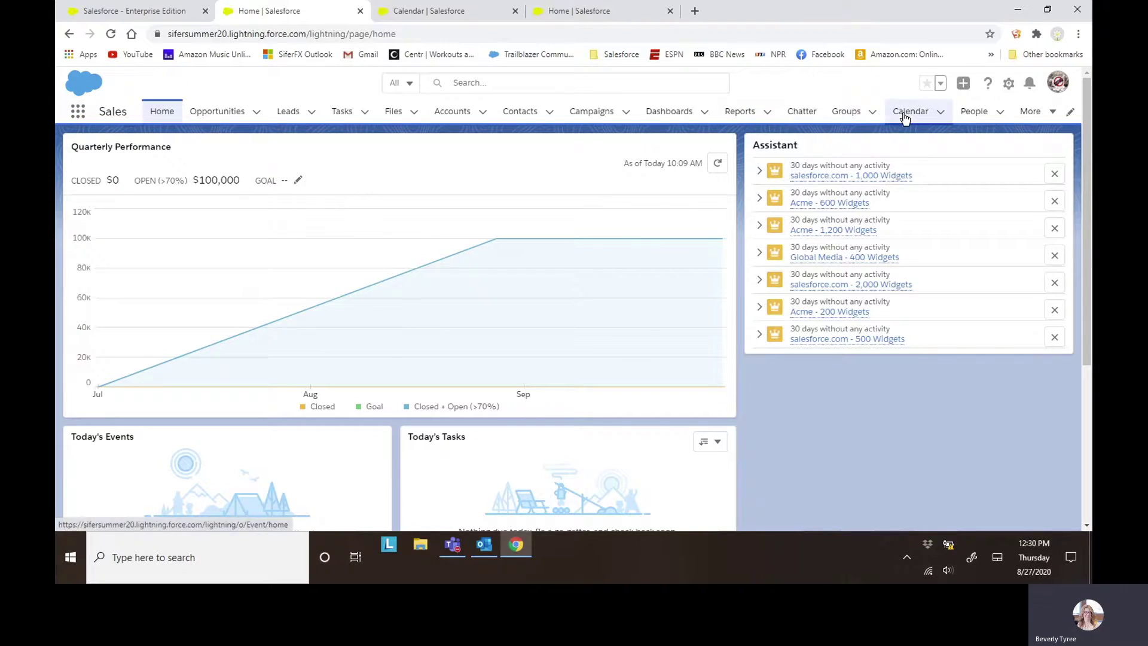
Search the available apps and items for "calend" and open the Calendar item
click(76, 114)
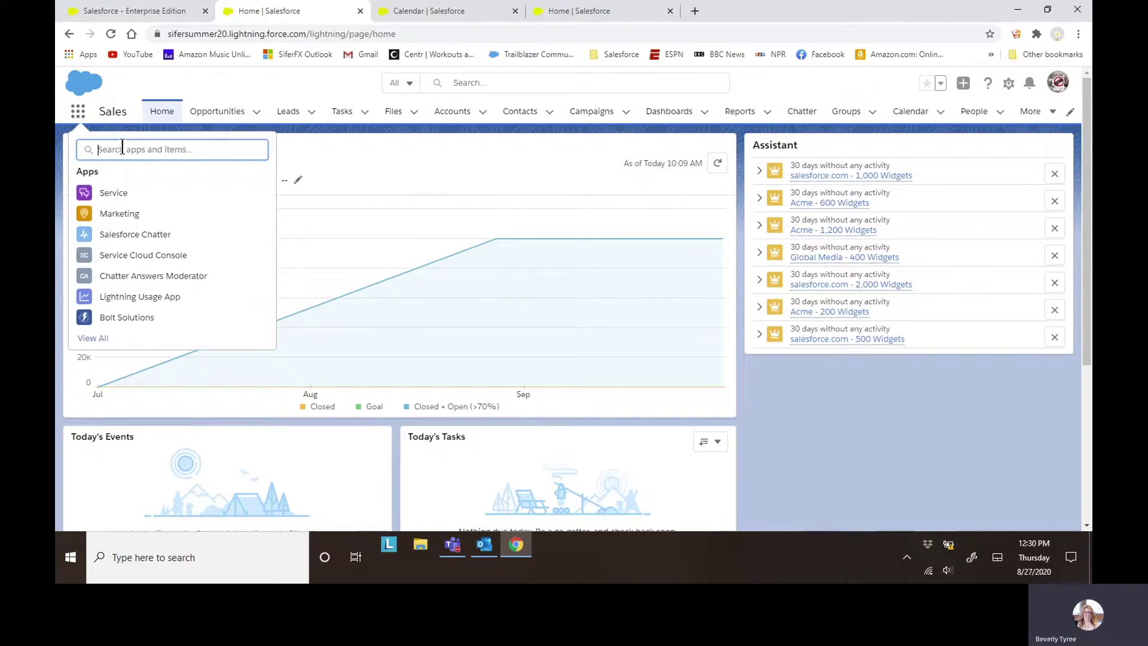
text(a)
key(BackSpace)
text(calend)
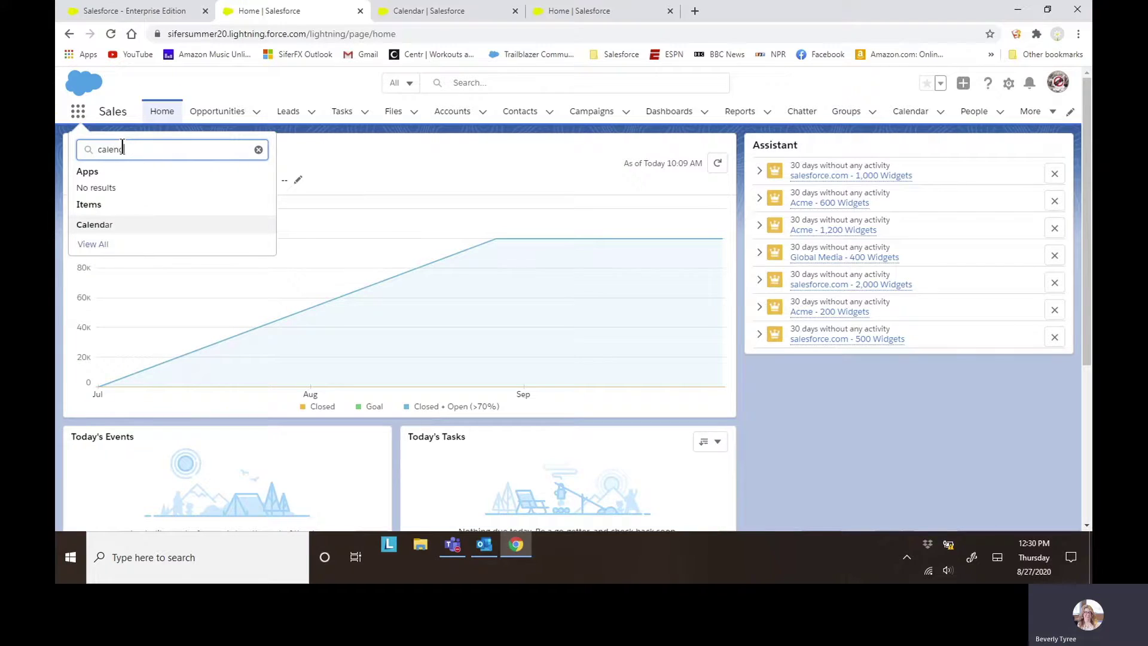
click(98, 225)
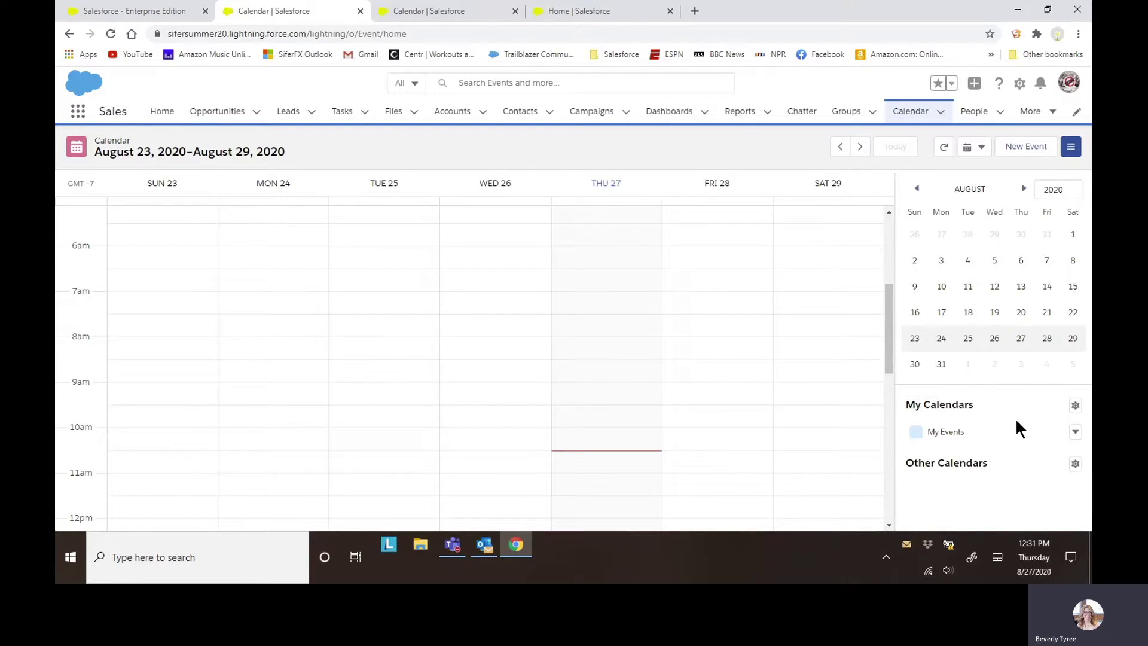
Start a new calendar under My Calendars based on the Campaign object and proceed to its settings
click(1075, 406)
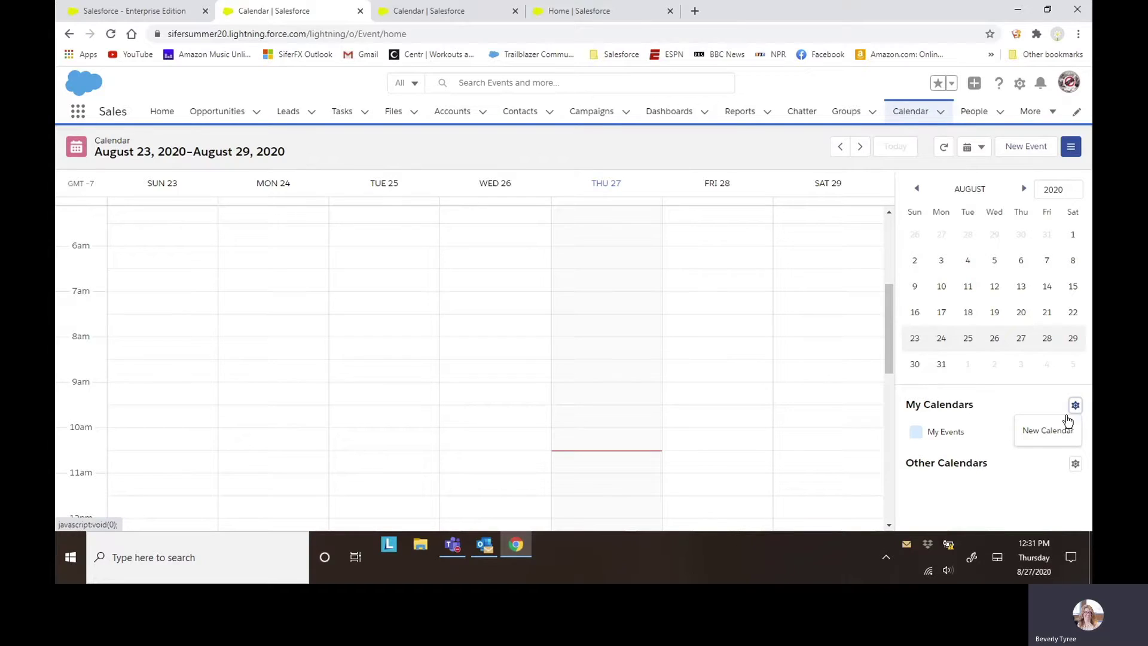
click(1037, 430)
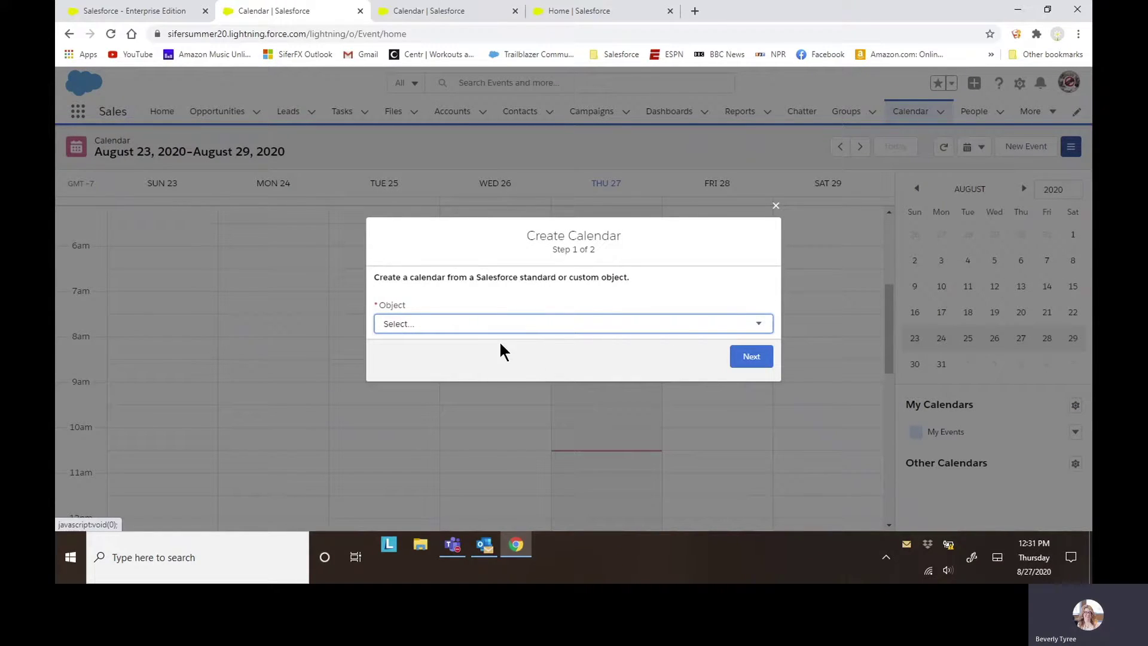
click(423, 324)
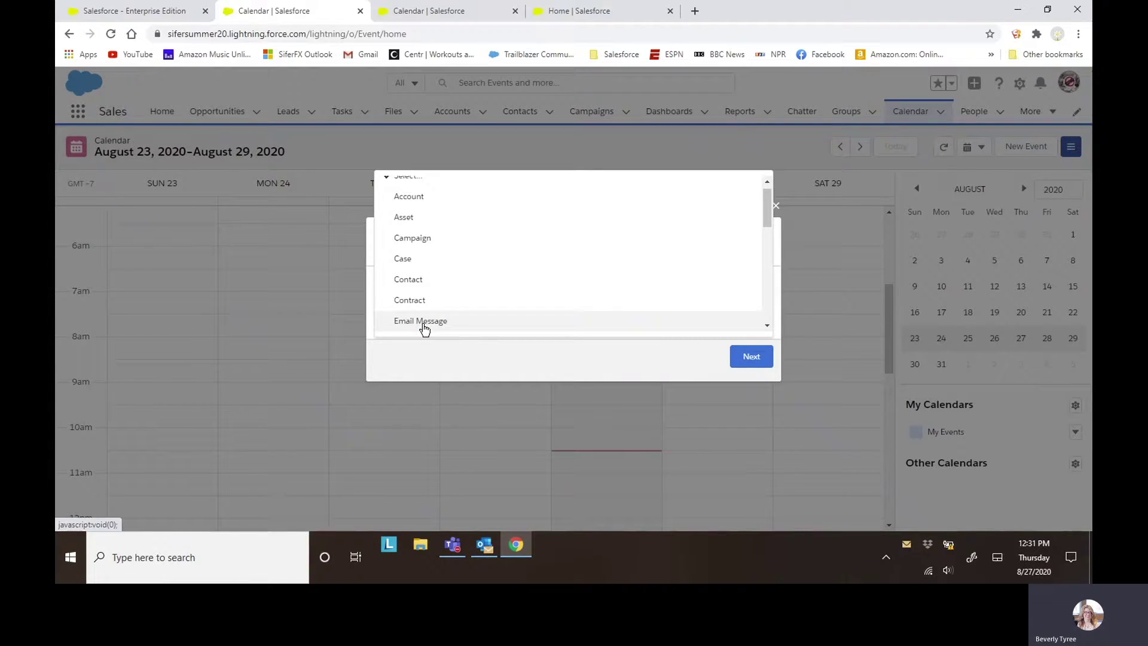
click(421, 245)
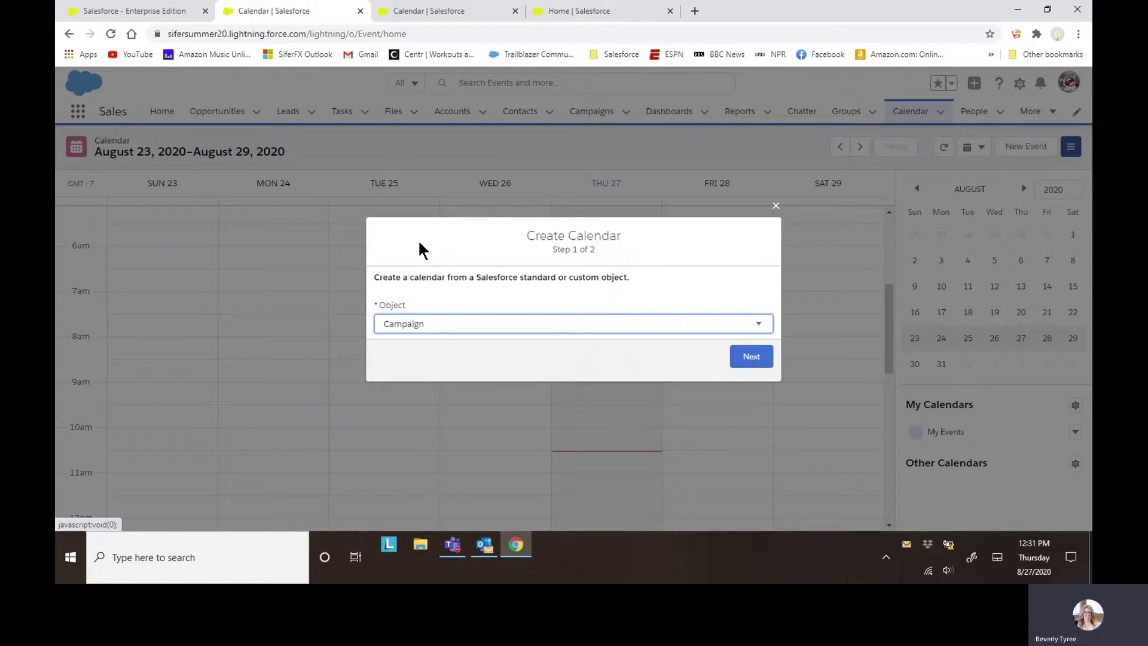
click(748, 358)
Name the calendar "Upcoming Campaigns" and use Start Date (Date) as its start field
text(Upcoming)
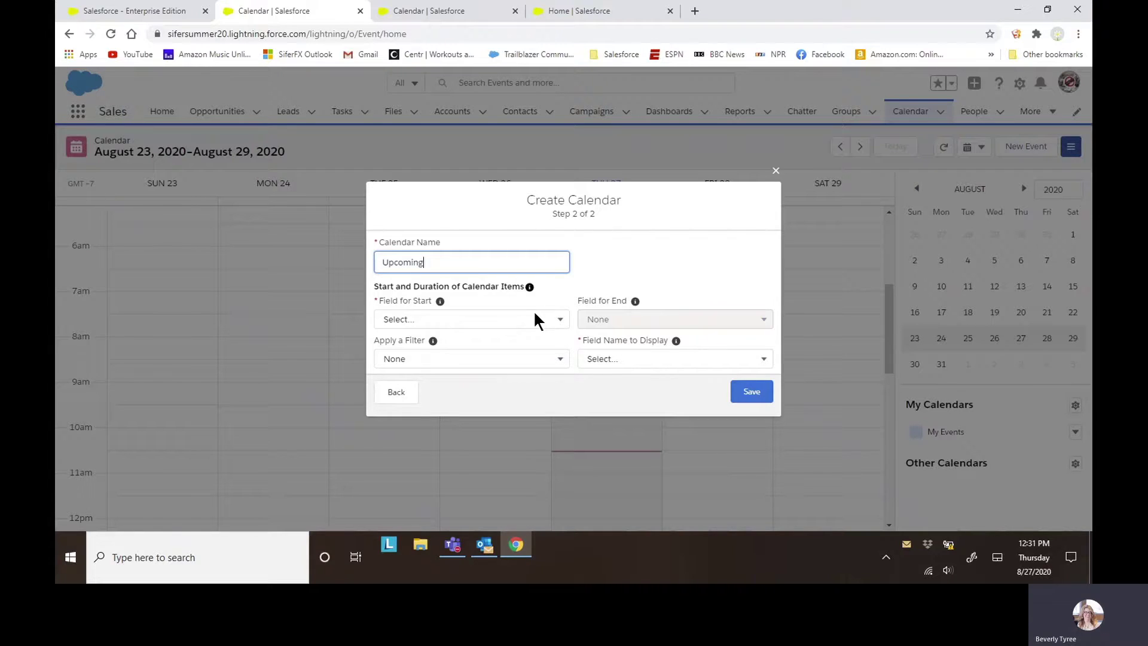
text( Campaigns)
click(390, 323)
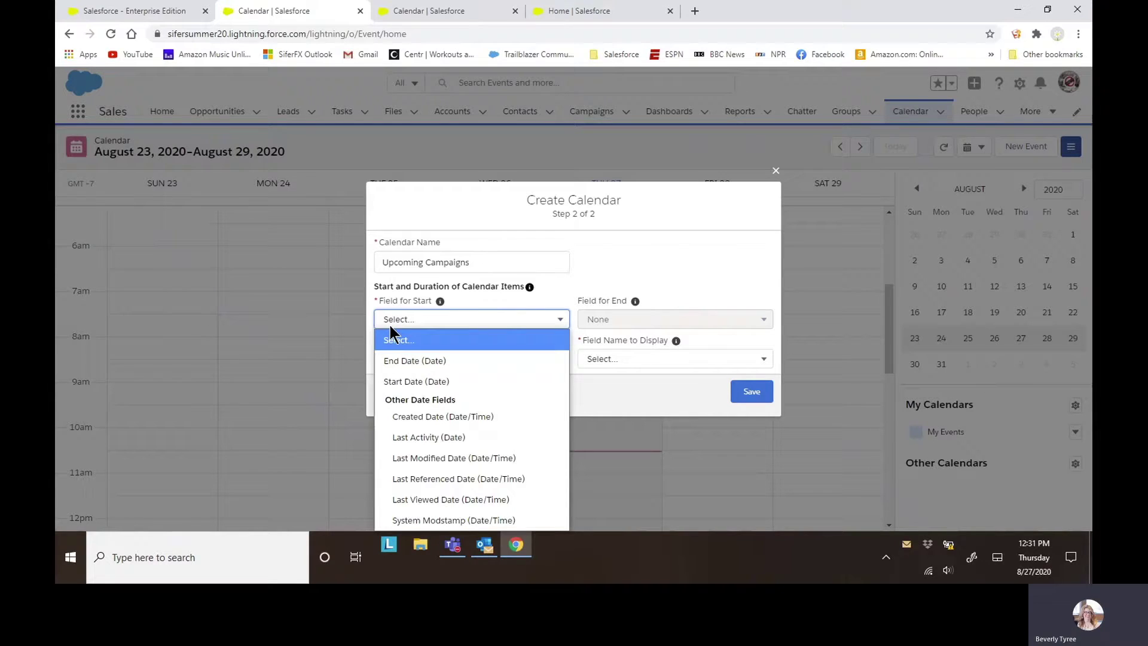
click(410, 380)
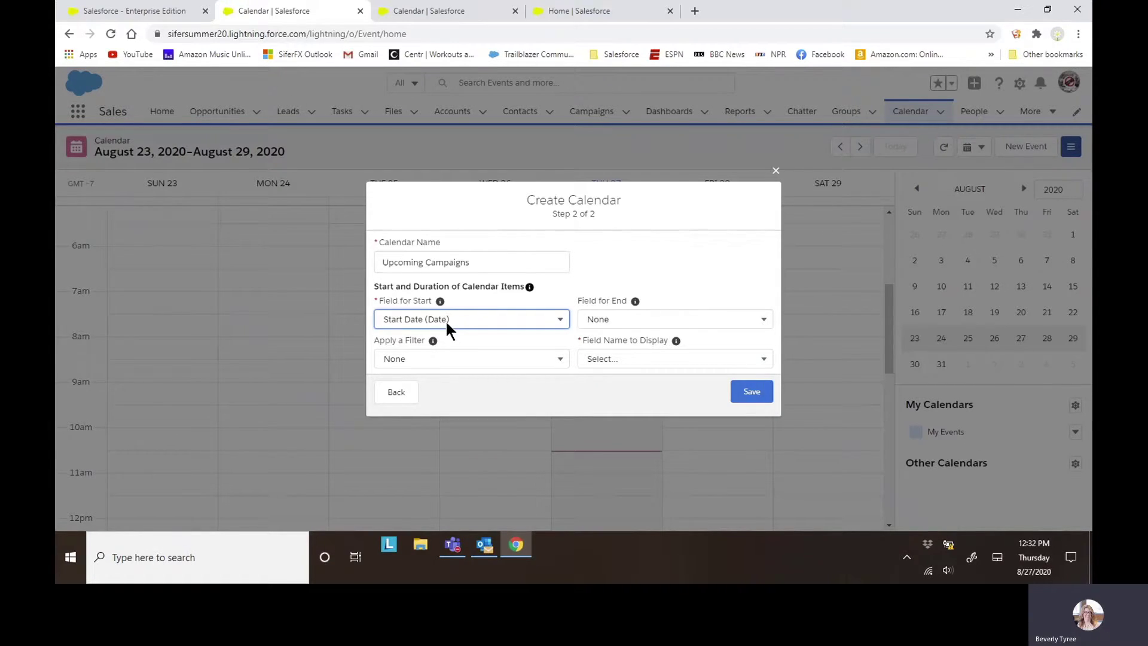
click(445, 320)
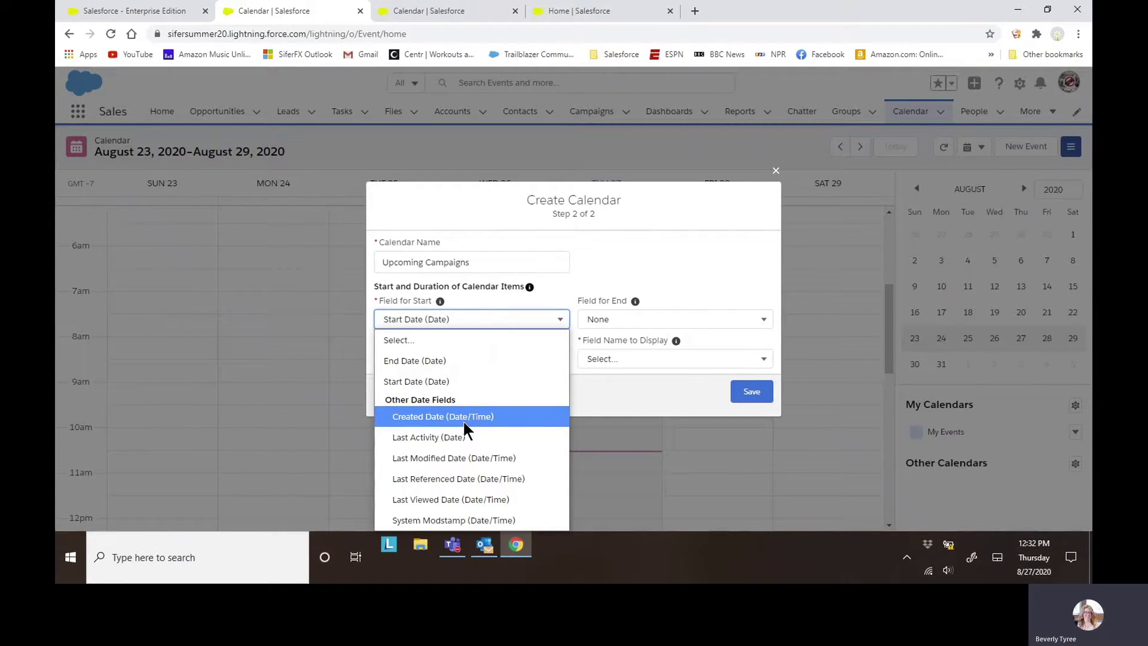
click(445, 379)
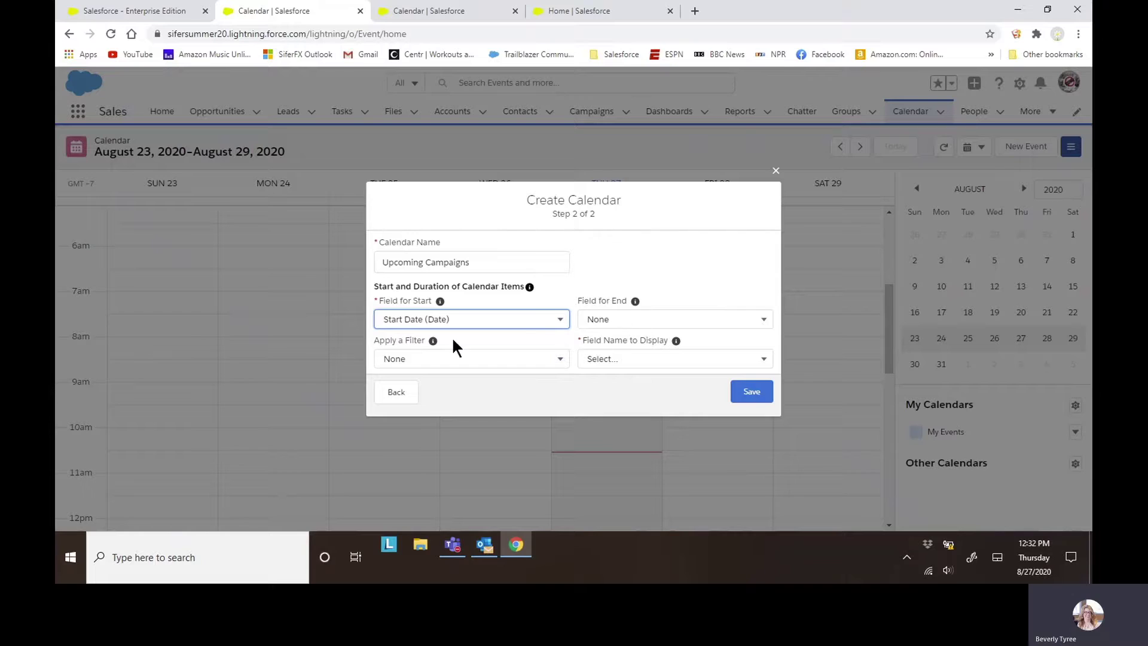
Filter the calendar to All Active Campaigns, display the Name field on its items, and save it
click(425, 361)
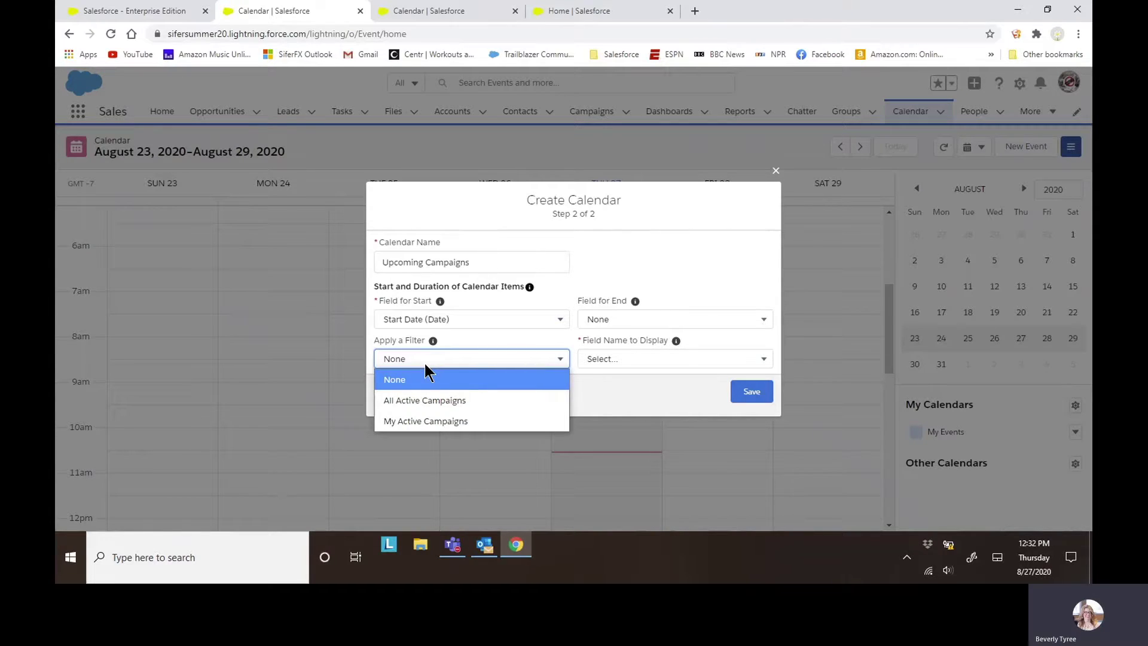
click(440, 401)
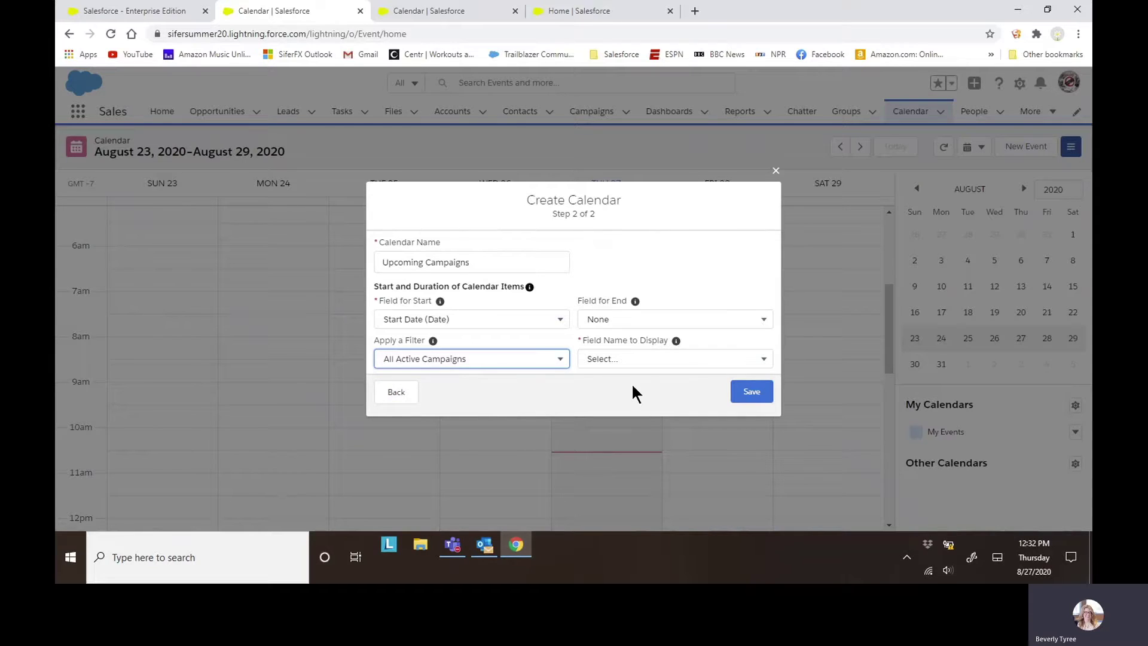
click(604, 358)
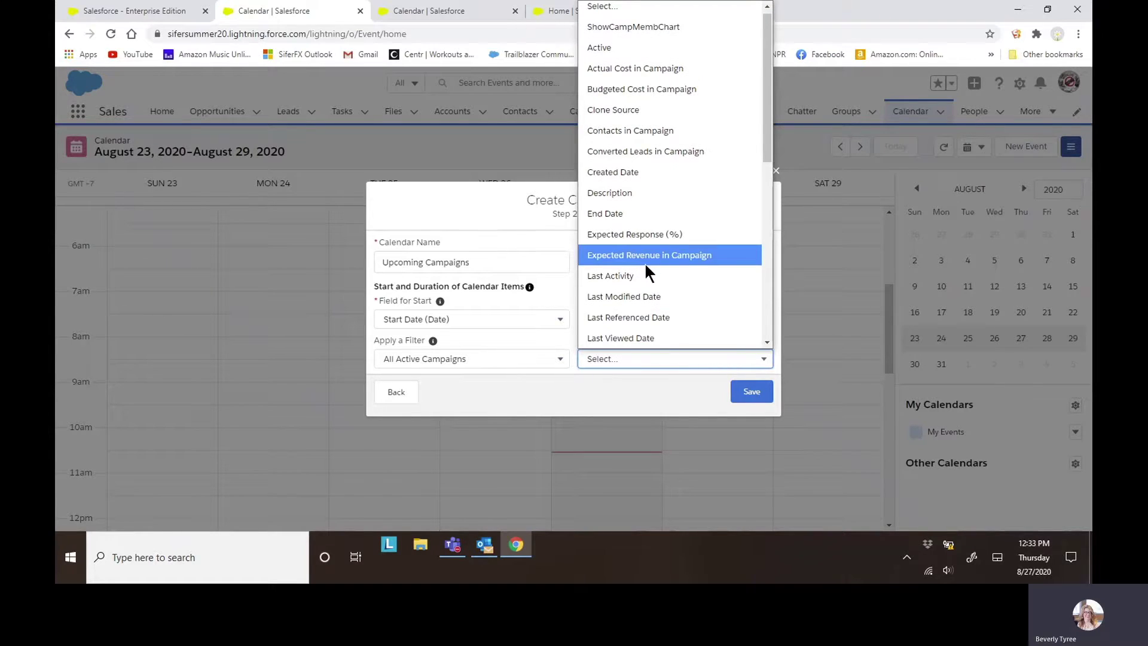
scroll(646, 266, down, 3)
scroll(646, 267, down, 6)
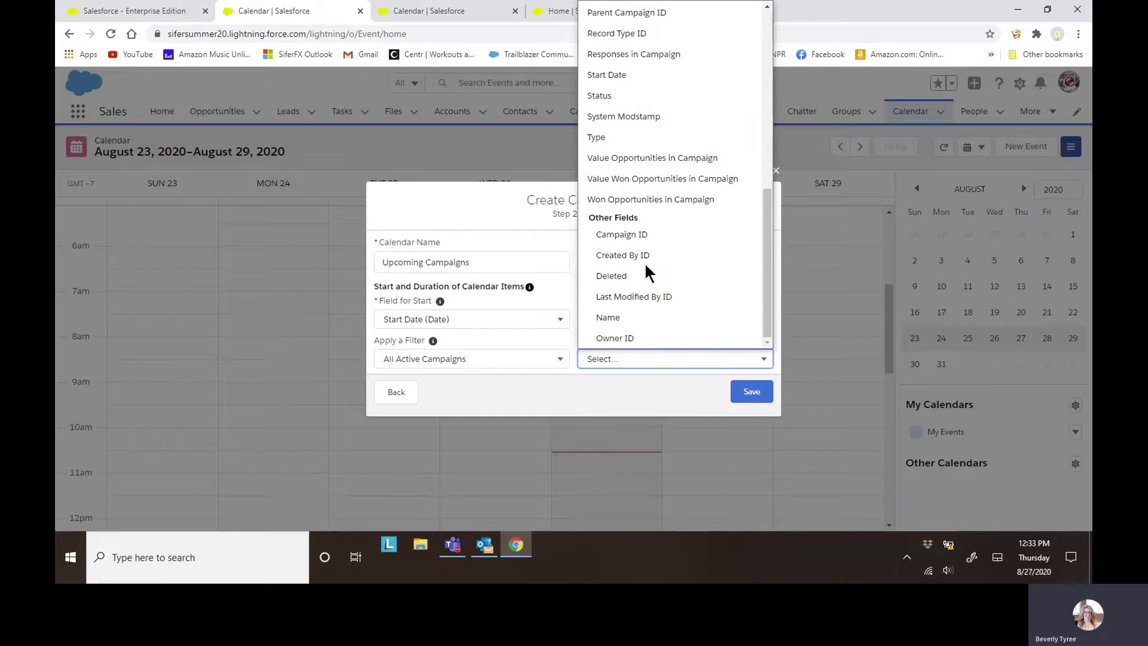
click(624, 317)
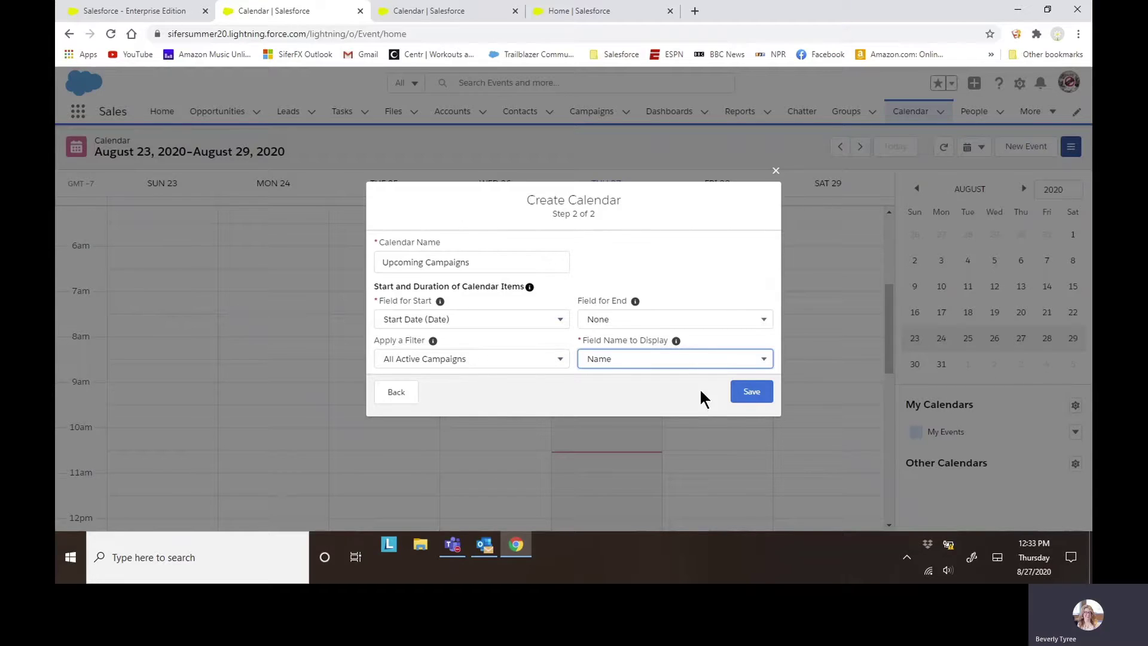
click(745, 392)
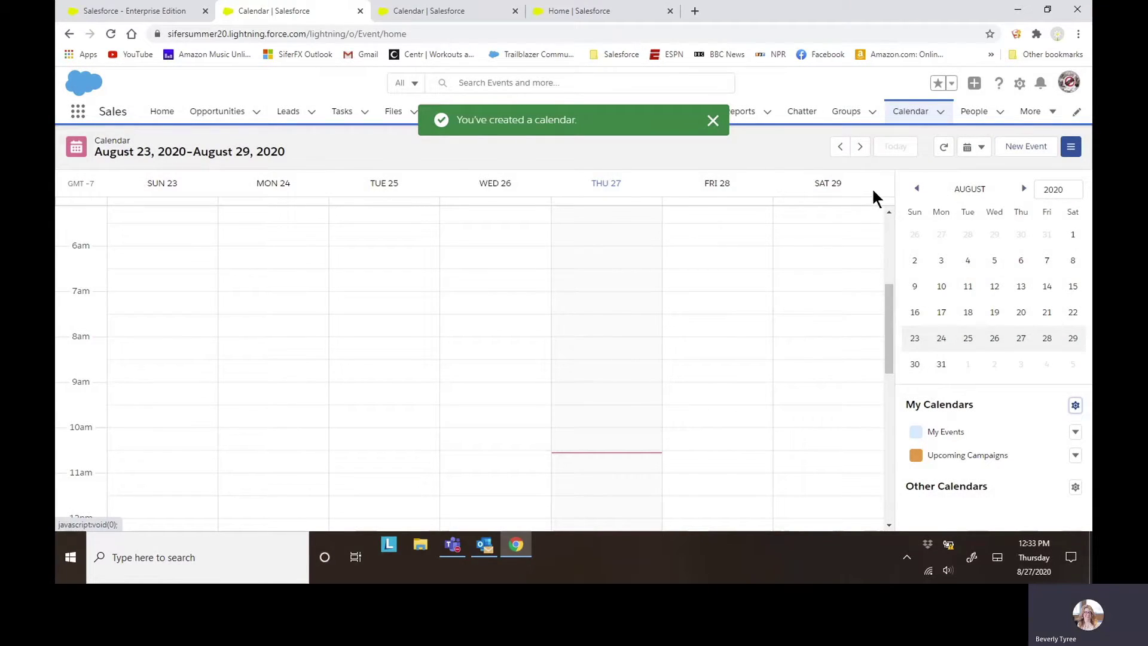
Show the calendar by month and advance it to September 2020
click(984, 154)
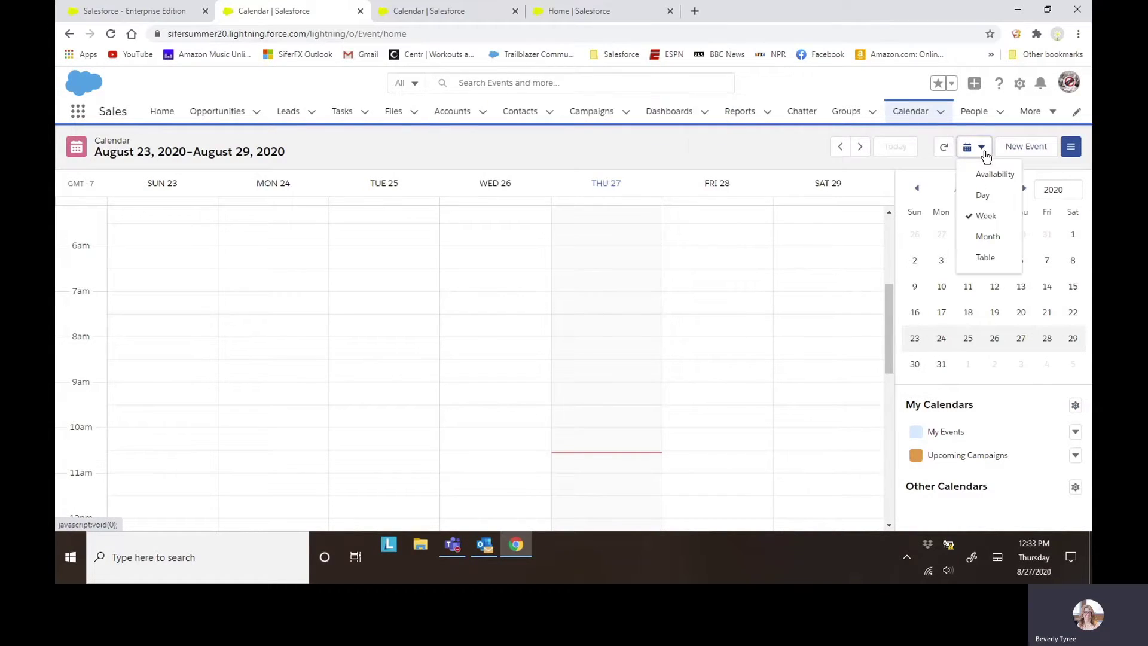
click(978, 236)
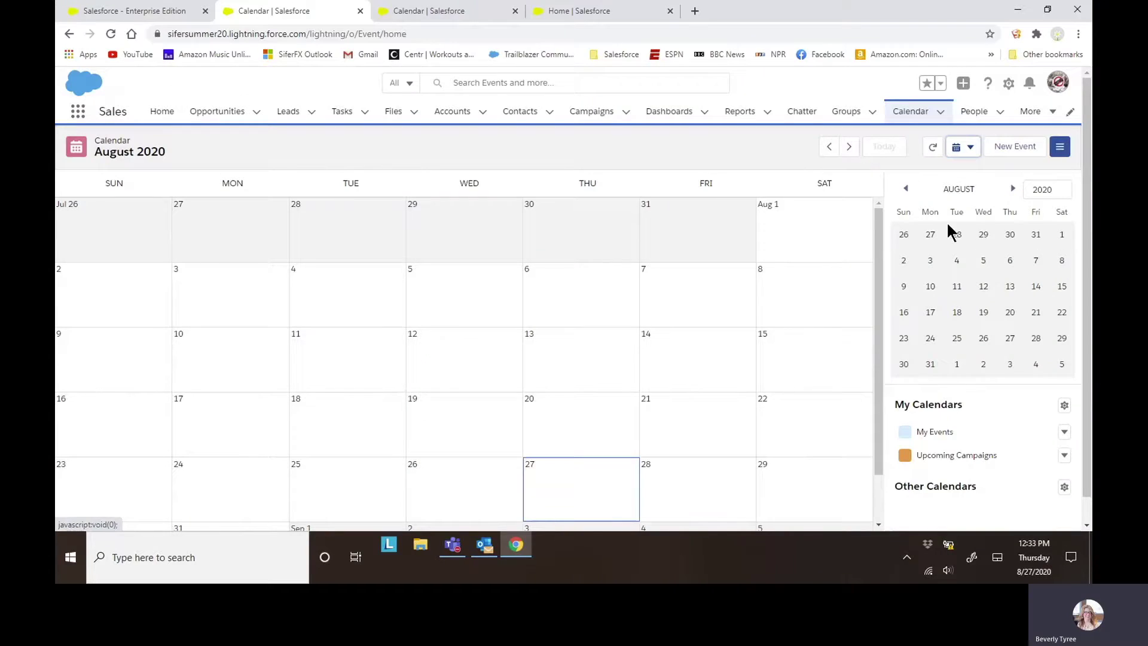
scroll(794, 302, down, 1)
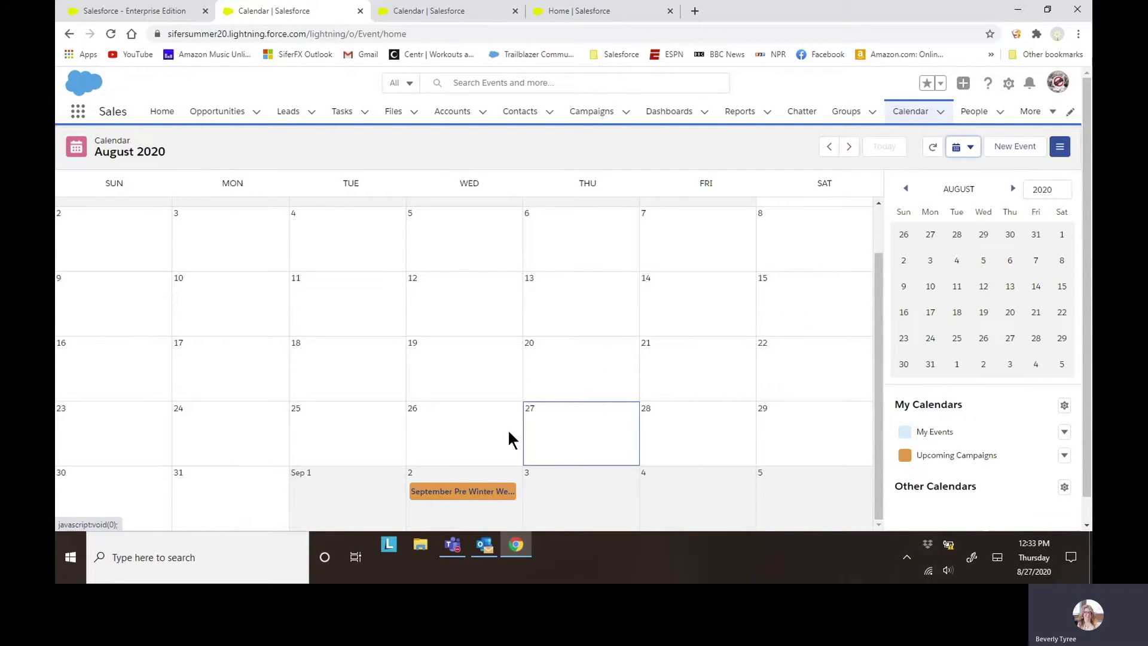
click(478, 497)
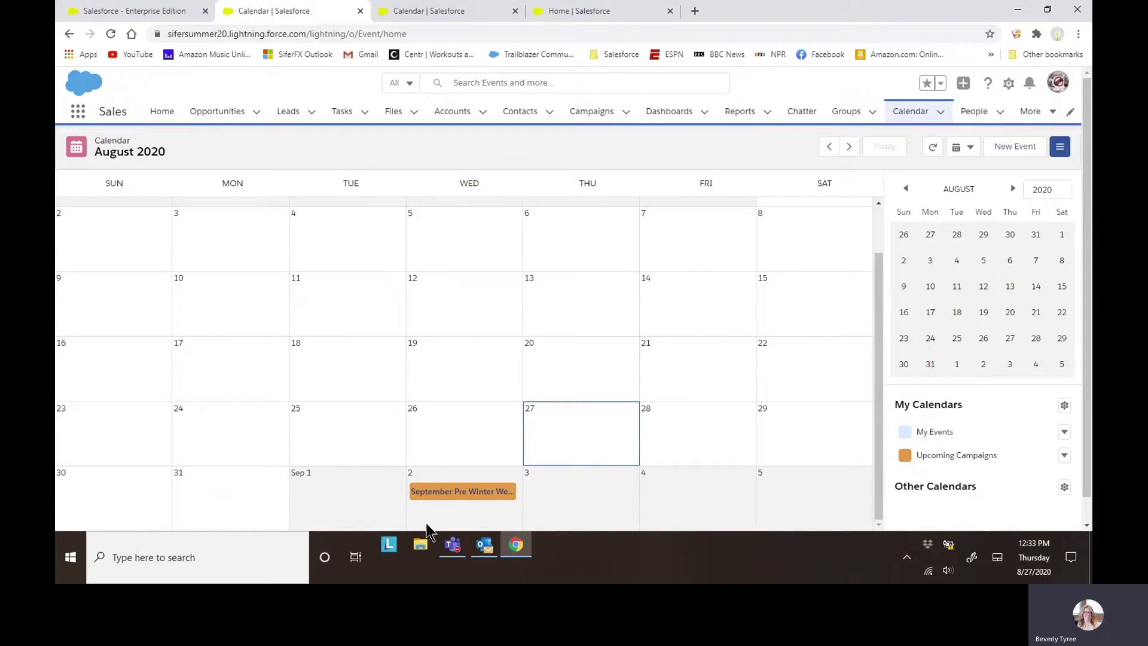
scroll(464, 505, down, 1)
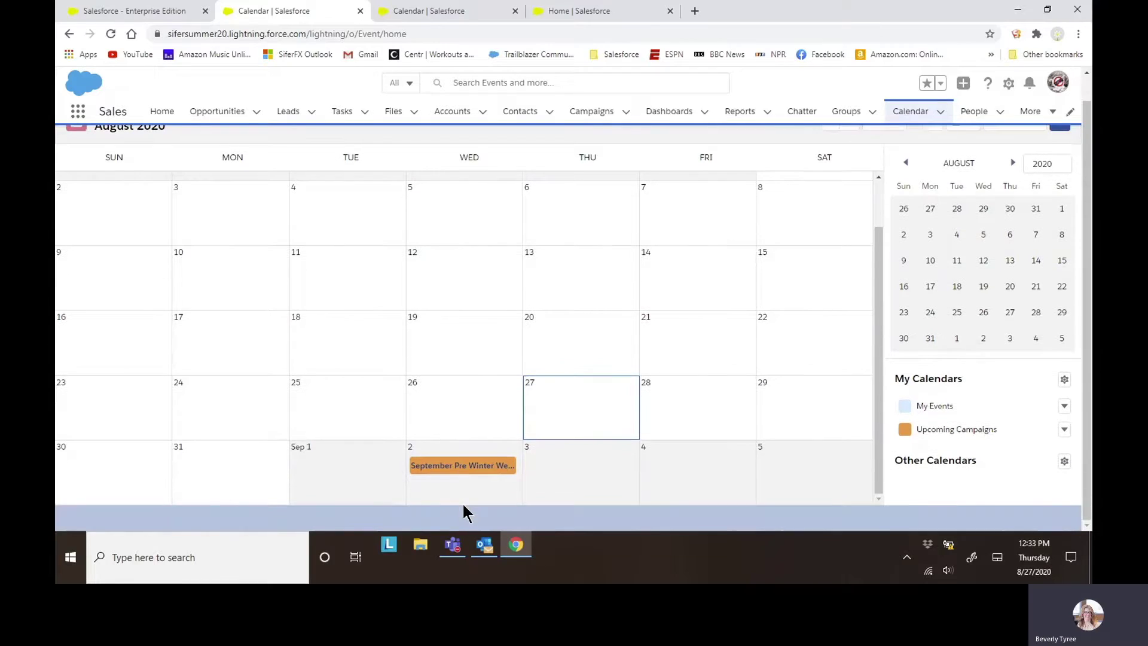
scroll(837, 227, up, 3)
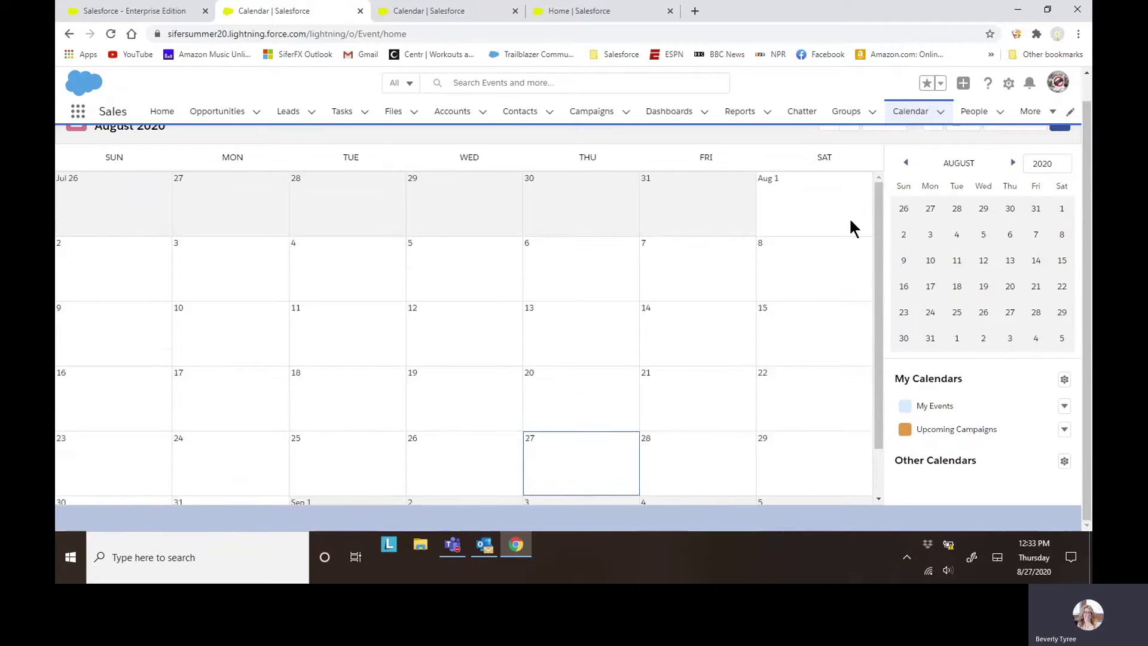
click(855, 148)
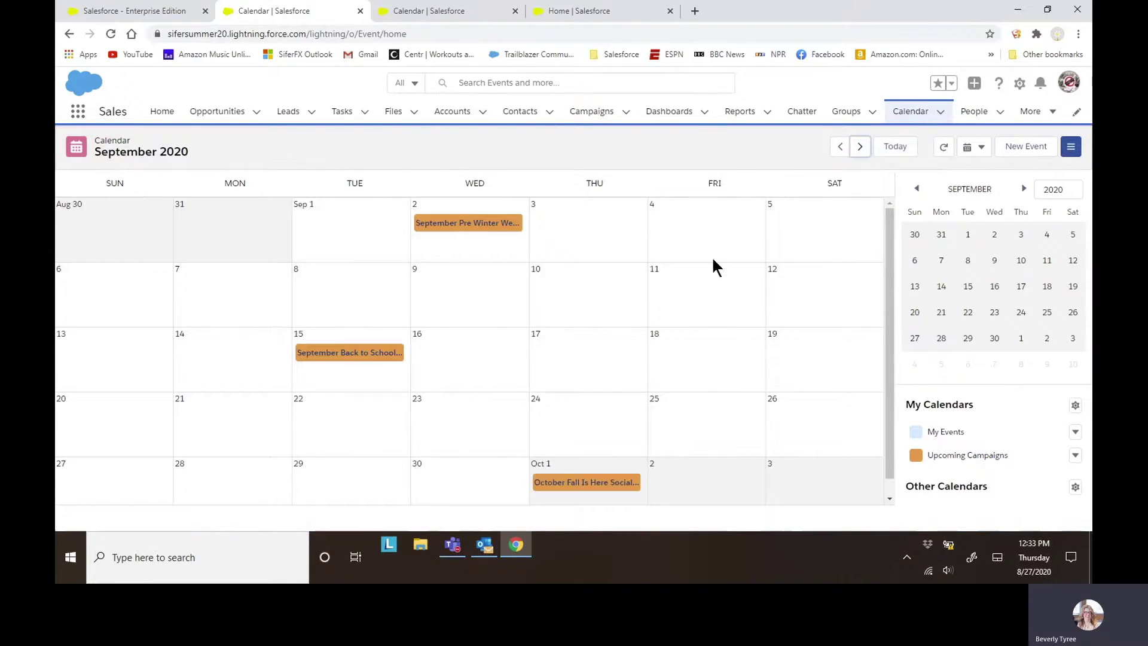
Examine the details of the September Pre Winter, September Back to School and October Fall campaigns on the calendar
click(469, 227)
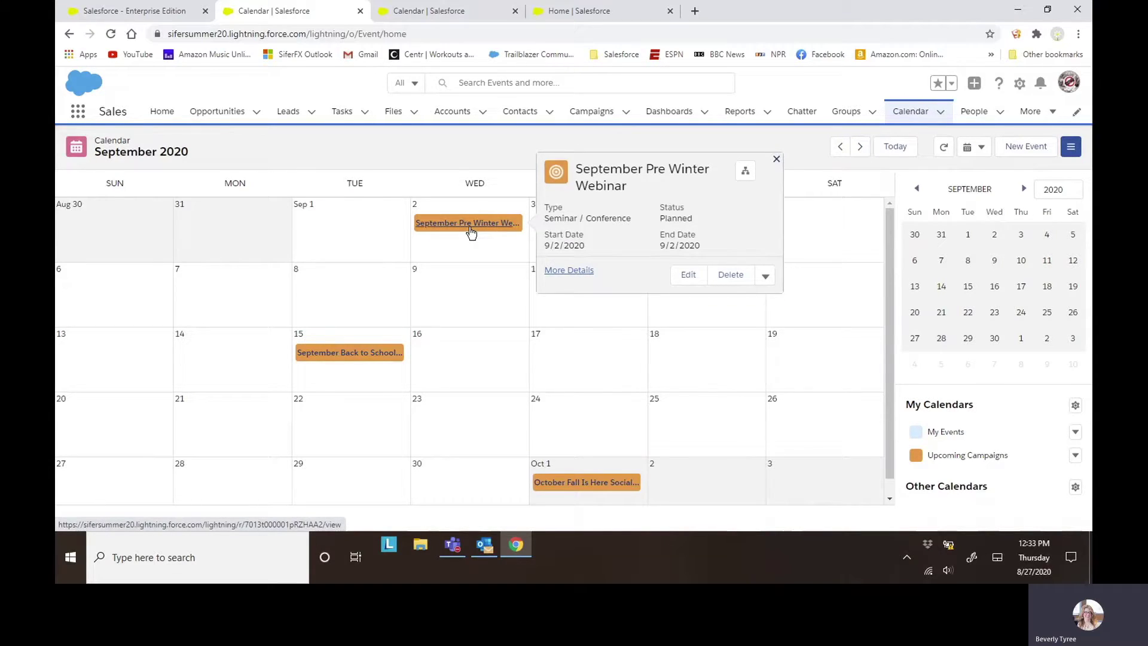
mouse_move(350, 353)
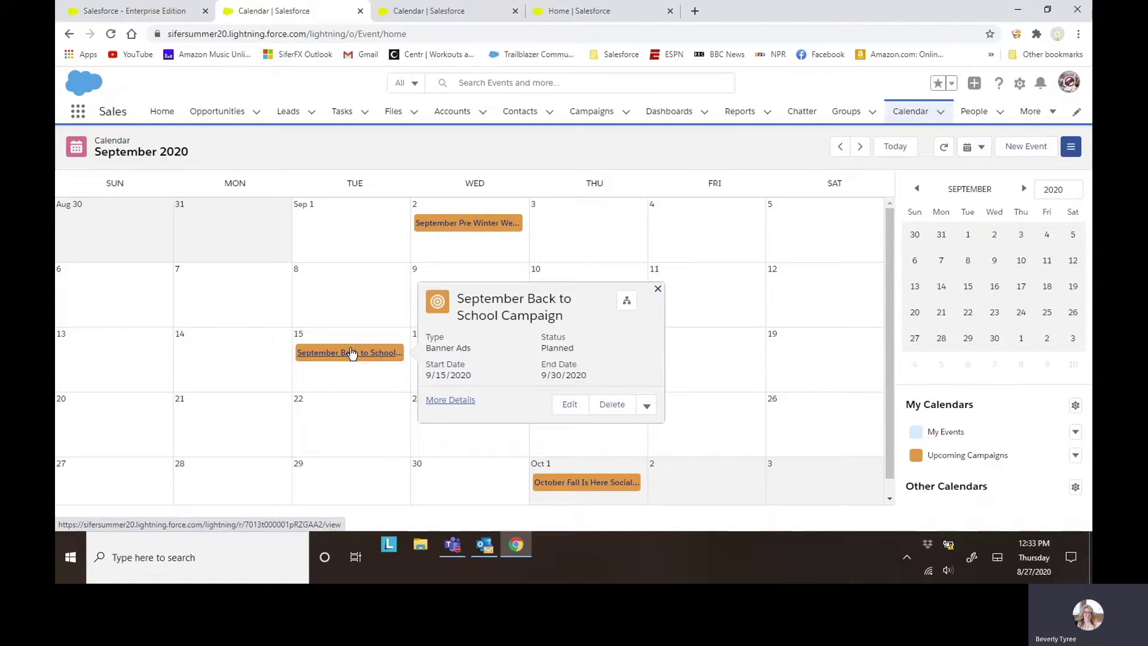
mouse_move(565, 487)
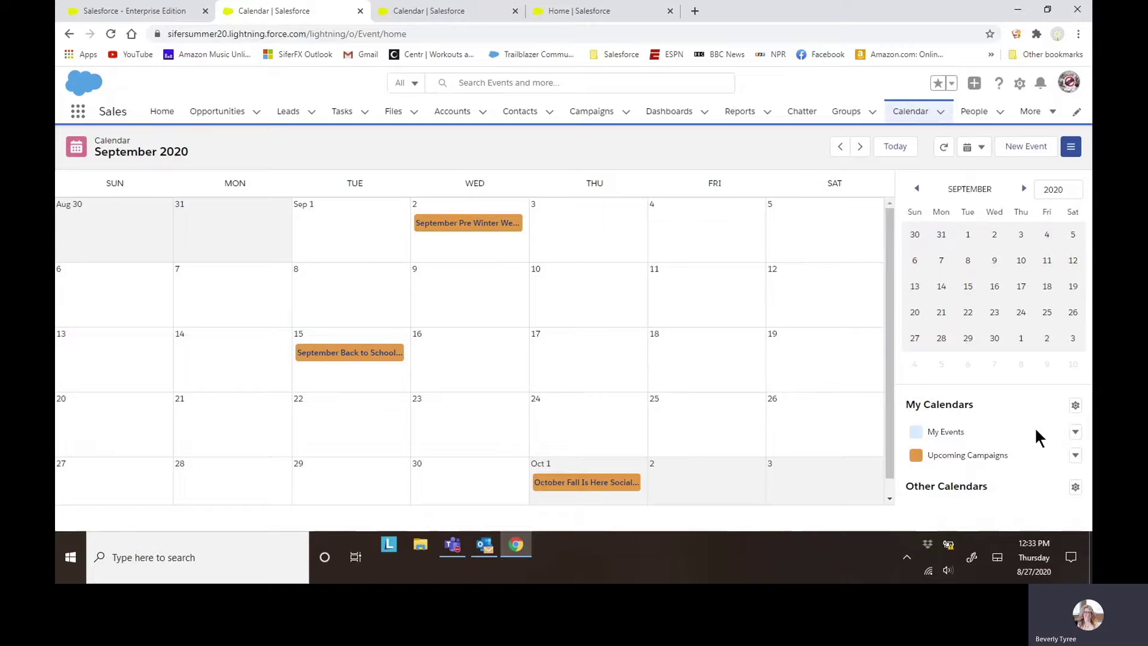
Start another new calendar under My Calendars based on the Opportunity object and proceed to its settings
click(1075, 407)
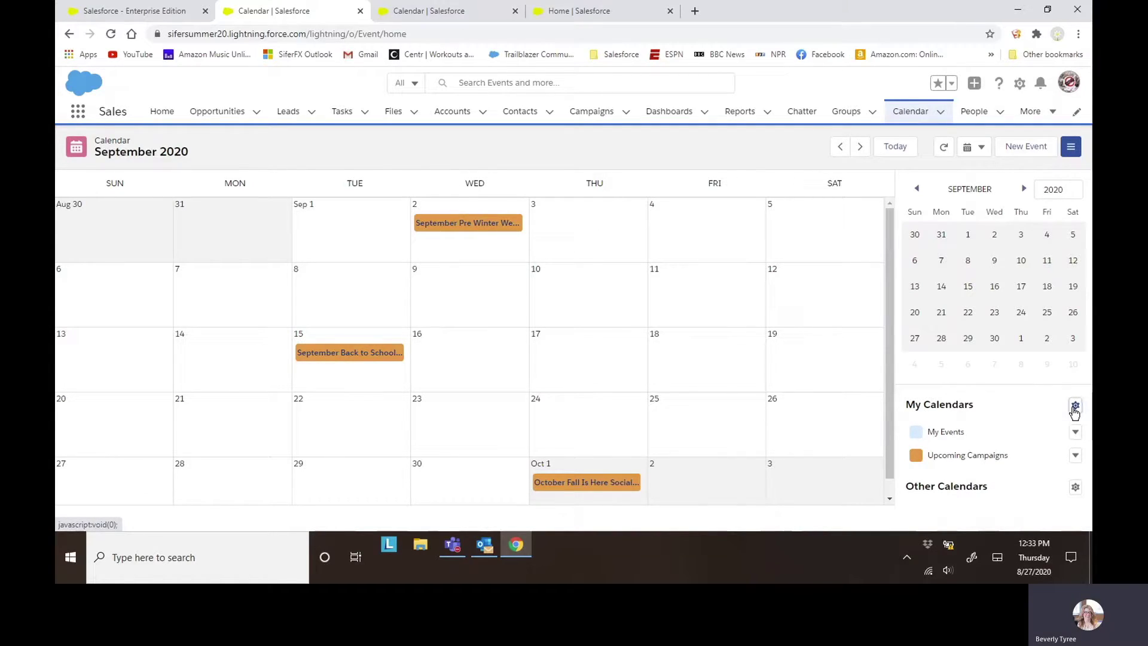
click(1062, 438)
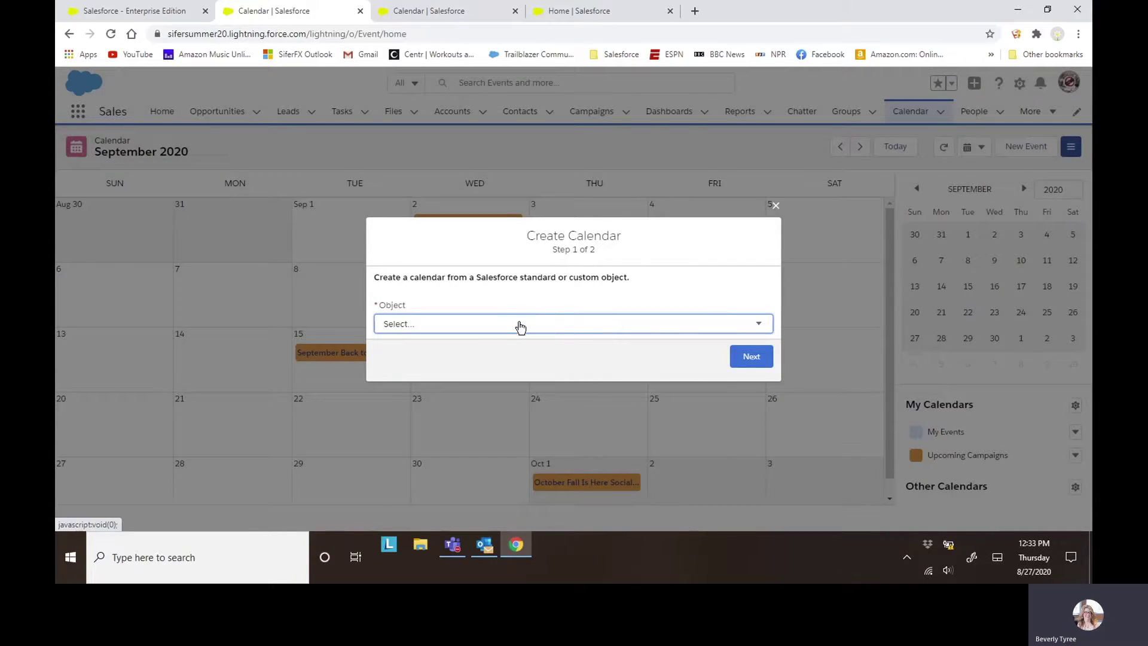
click(520, 327)
scroll(520, 333, down, 3)
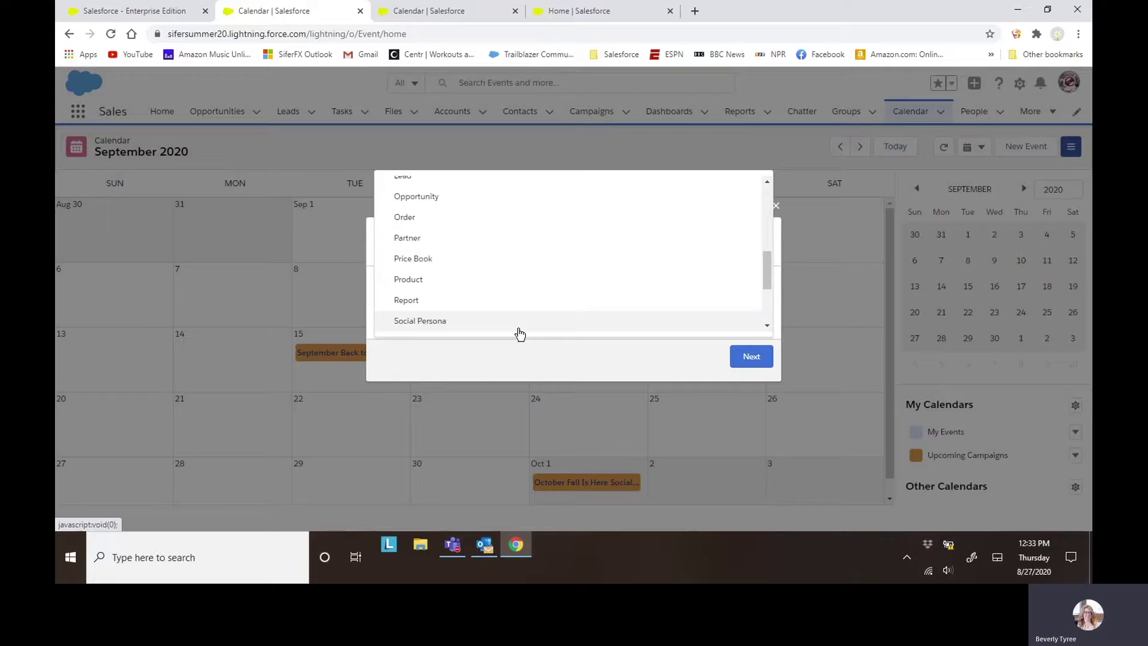
click(423, 196)
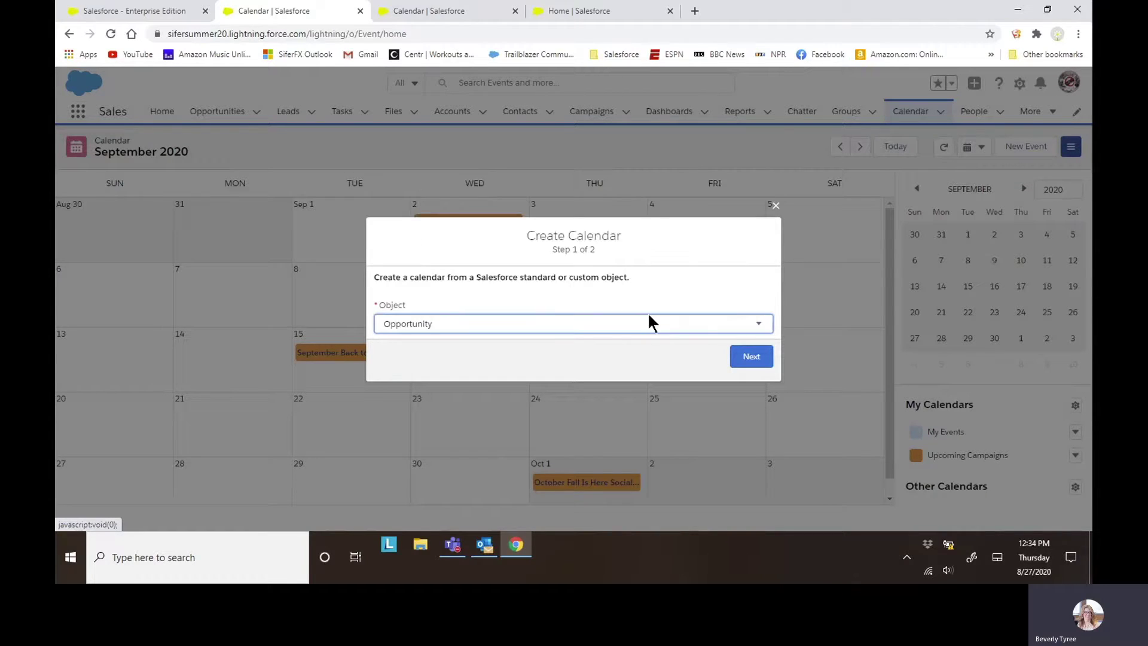
click(751, 356)
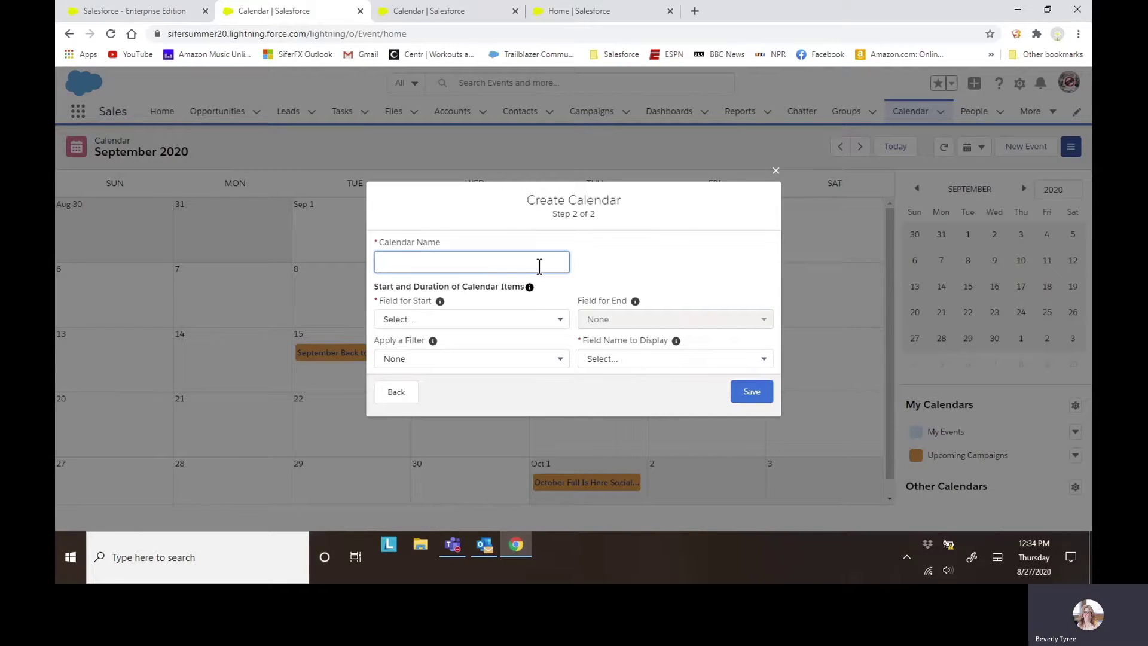
Name the calendar "Opportunity Closing" and use Close Date (Date) as its start field
text(Opportunigy)
key(BackSpace)
key(BackSpace)
text(ity Closing)
click(468, 321)
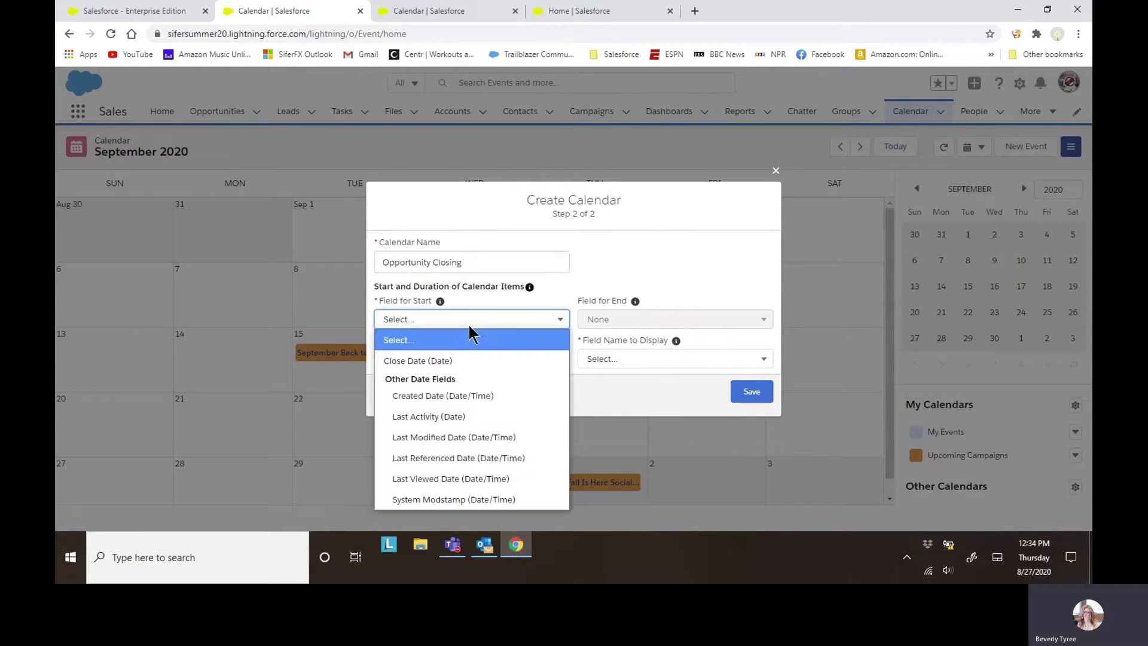
click(451, 361)
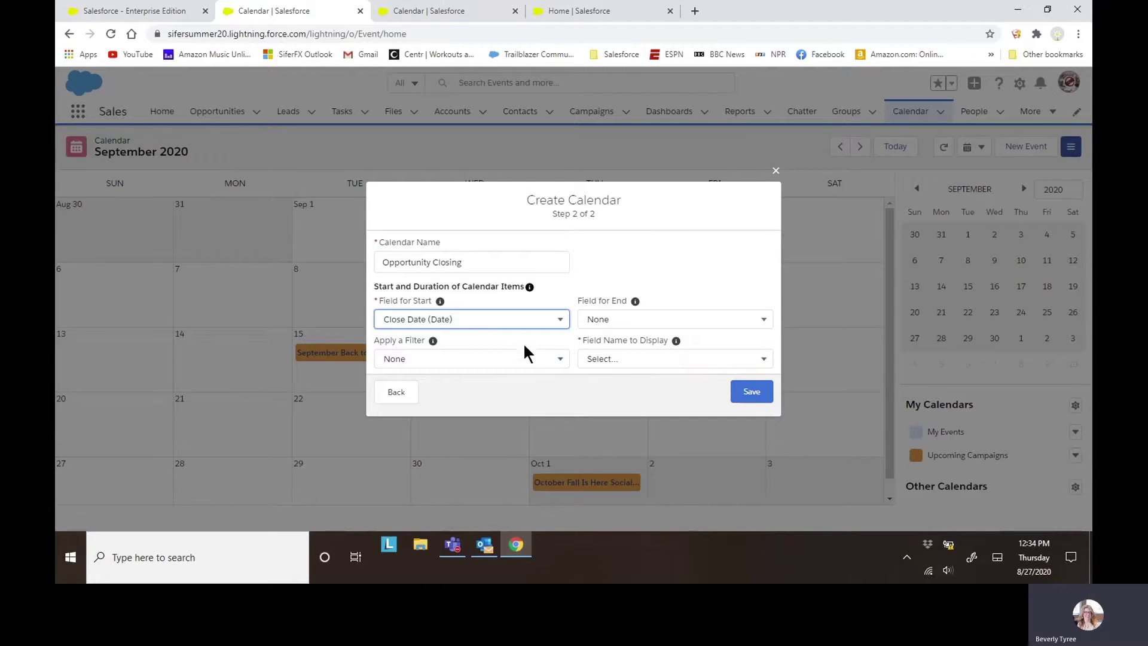
Filter the new calendar to All Opportunities, display the Name field on its items, and save it
click(470, 362)
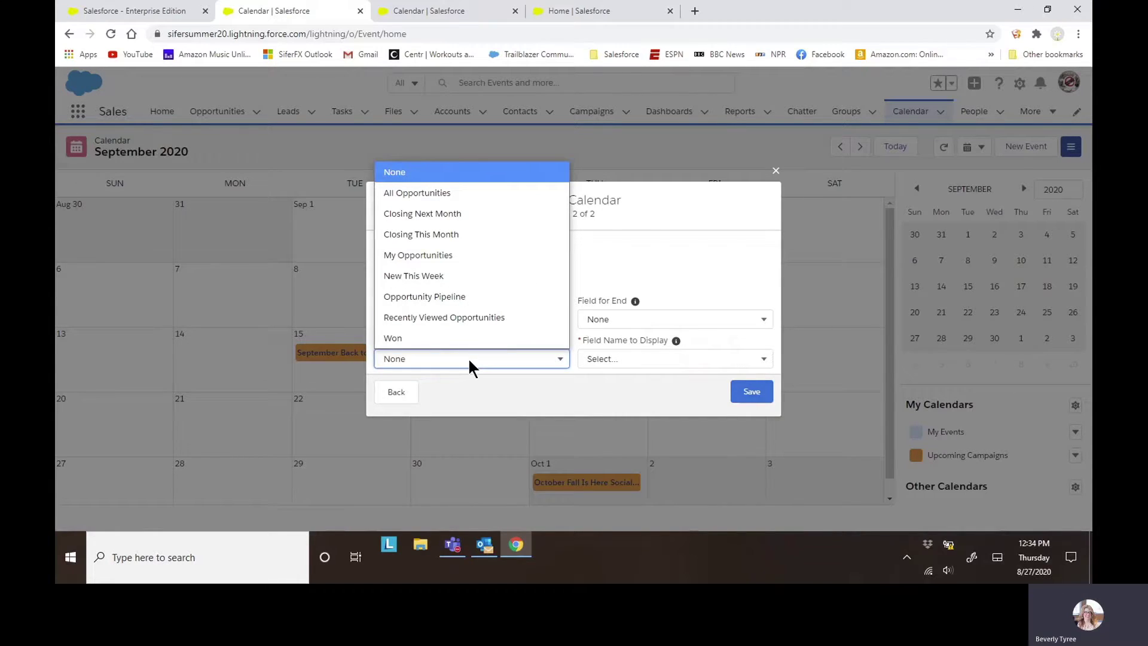
click(423, 192)
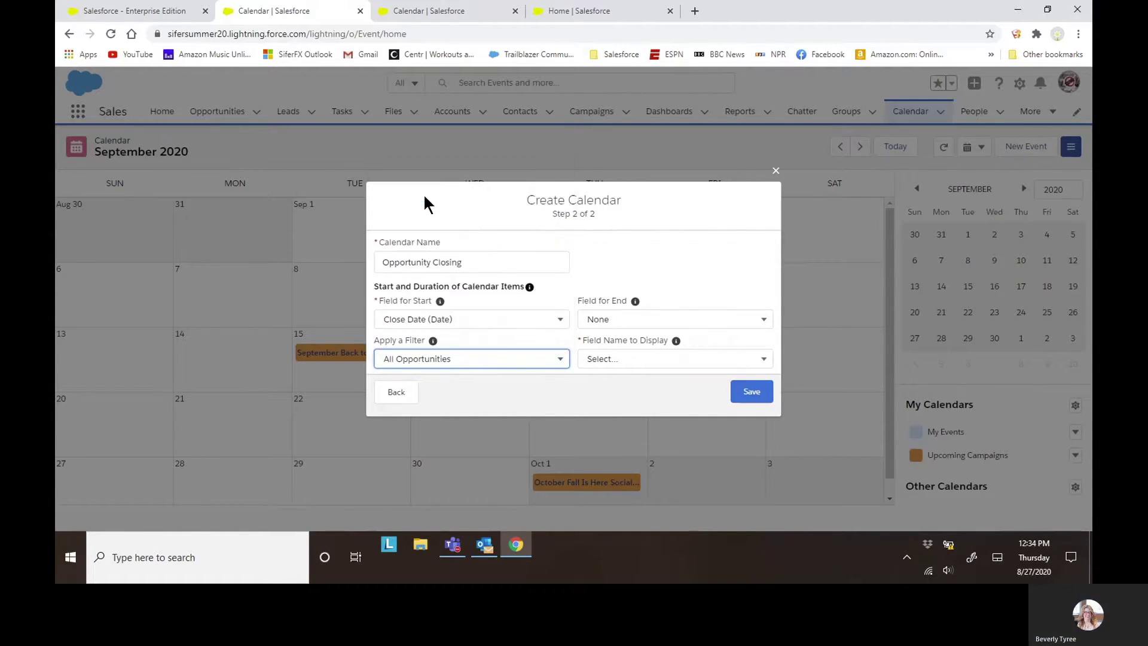
click(608, 360)
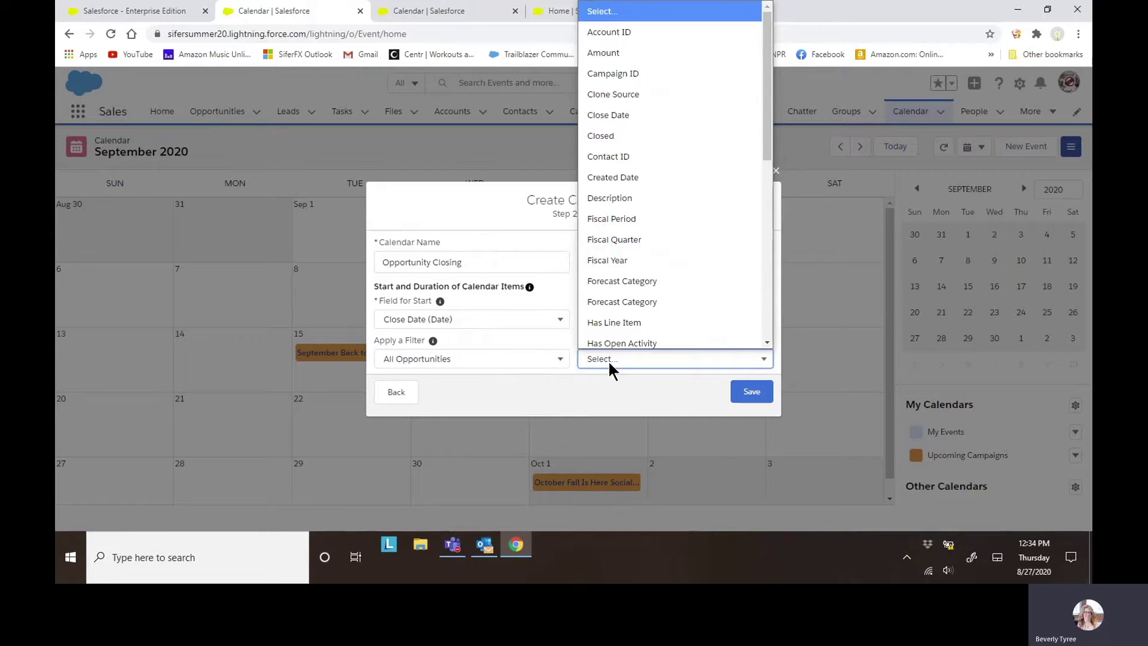
scroll(629, 289, down, 10)
click(622, 296)
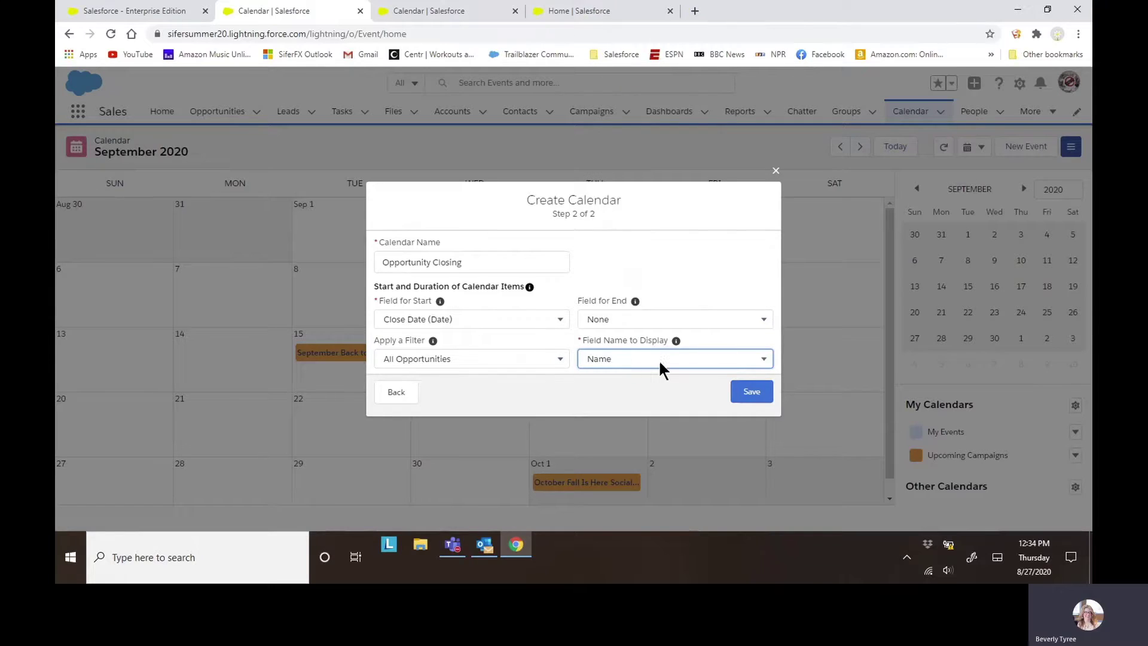
click(752, 395)
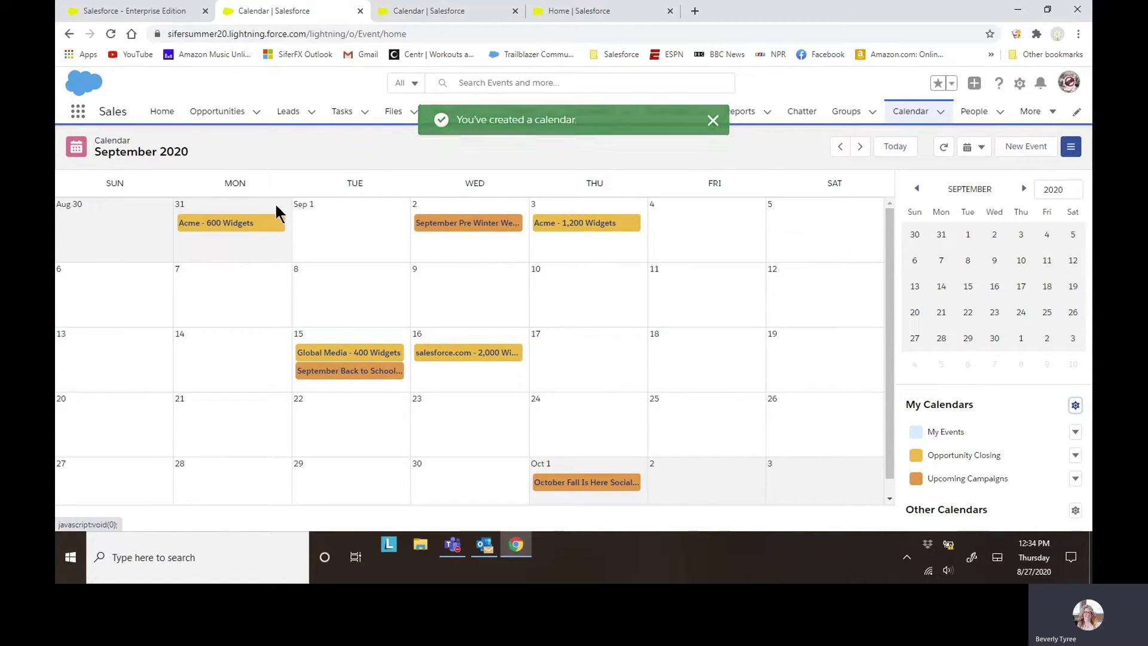
Examine the details of the Acme and Global Media opportunities on the September calendar
mouse_move(229, 231)
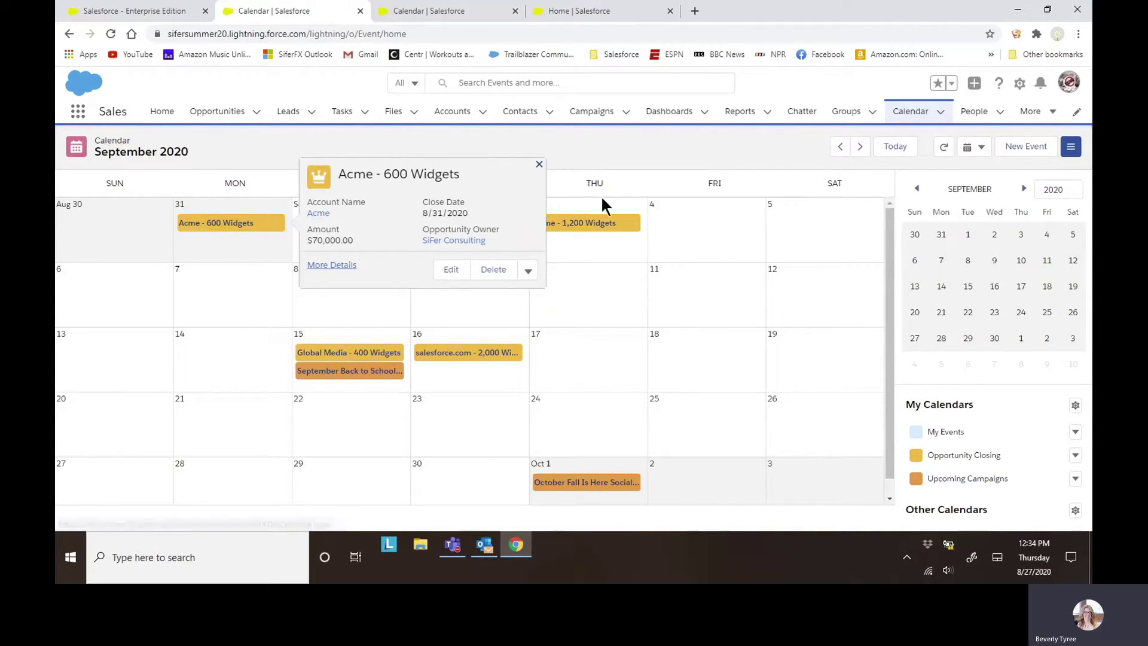
mouse_move(621, 233)
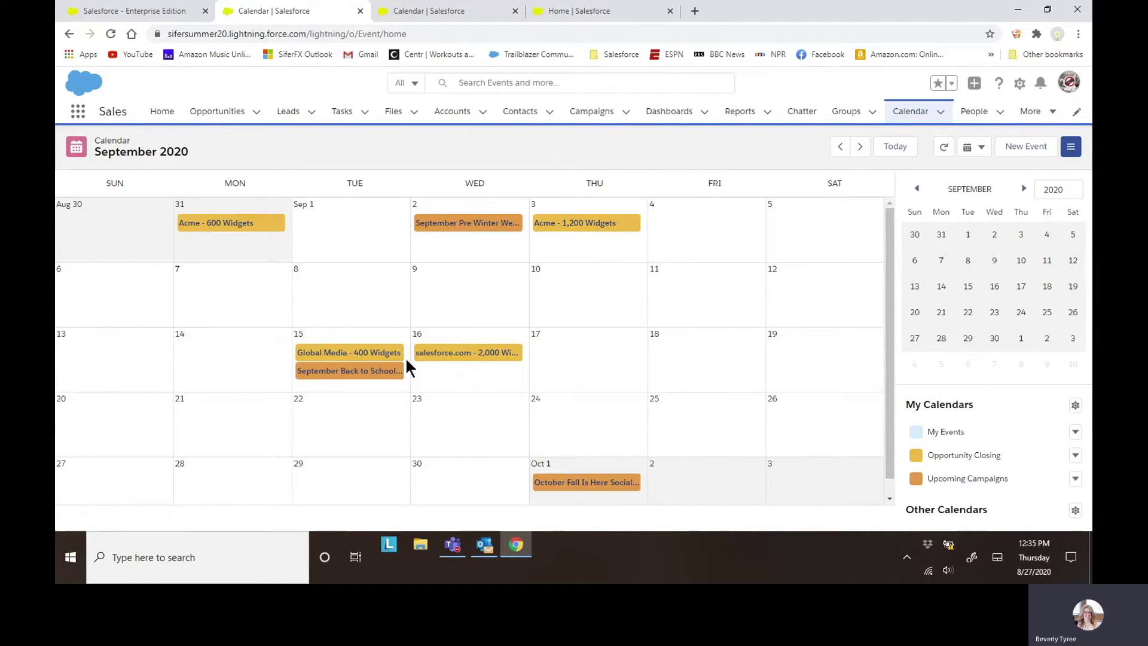
mouse_move(384, 357)
Change the color of the Opportunity Closing calendar to light lavender
click(1075, 458)
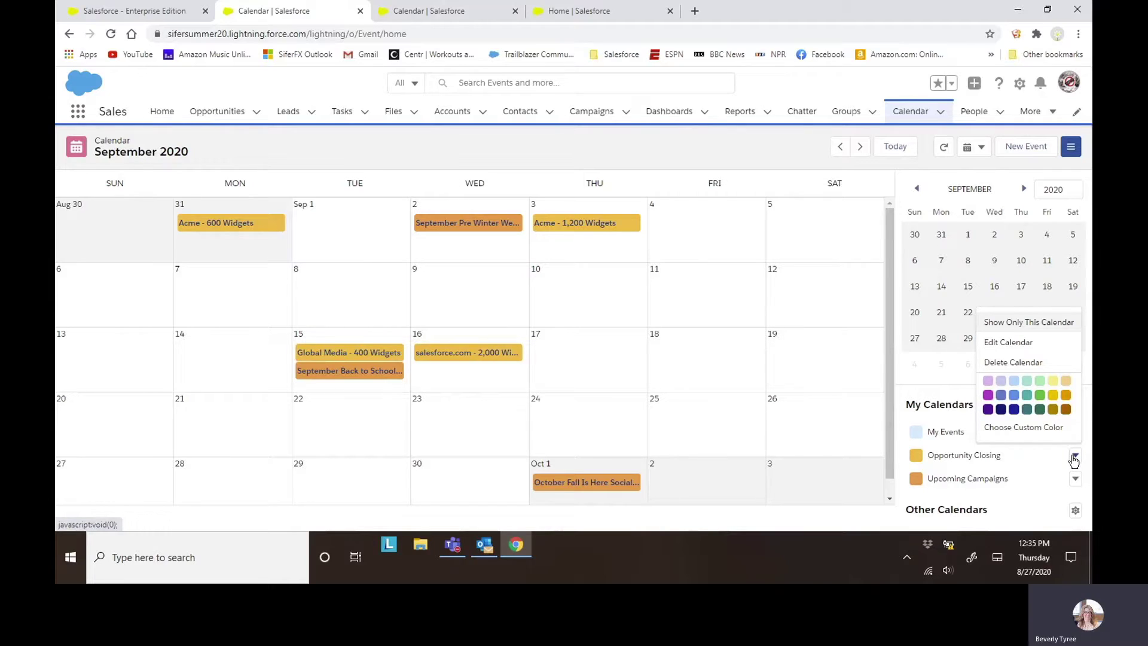
click(988, 381)
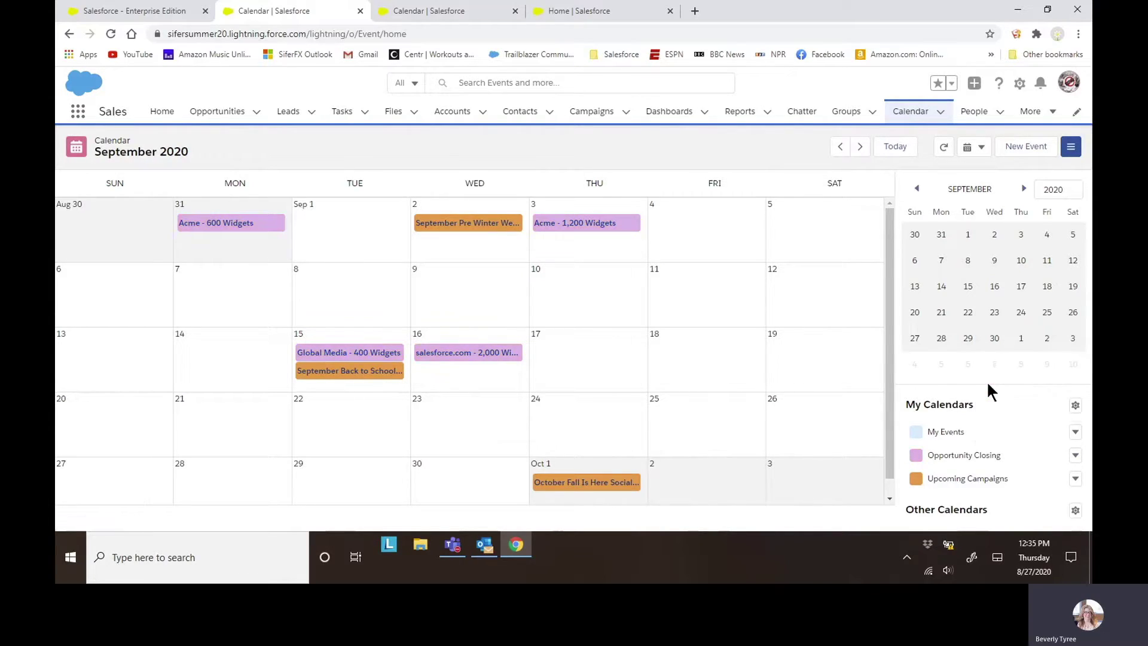
click(1074, 458)
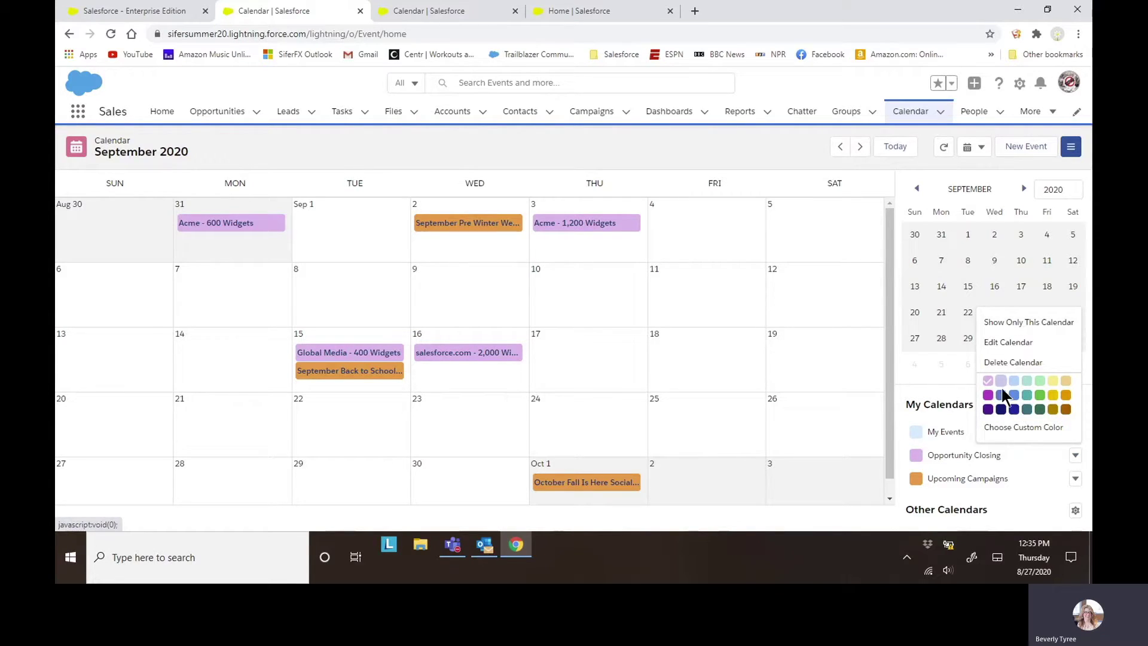
click(1001, 381)
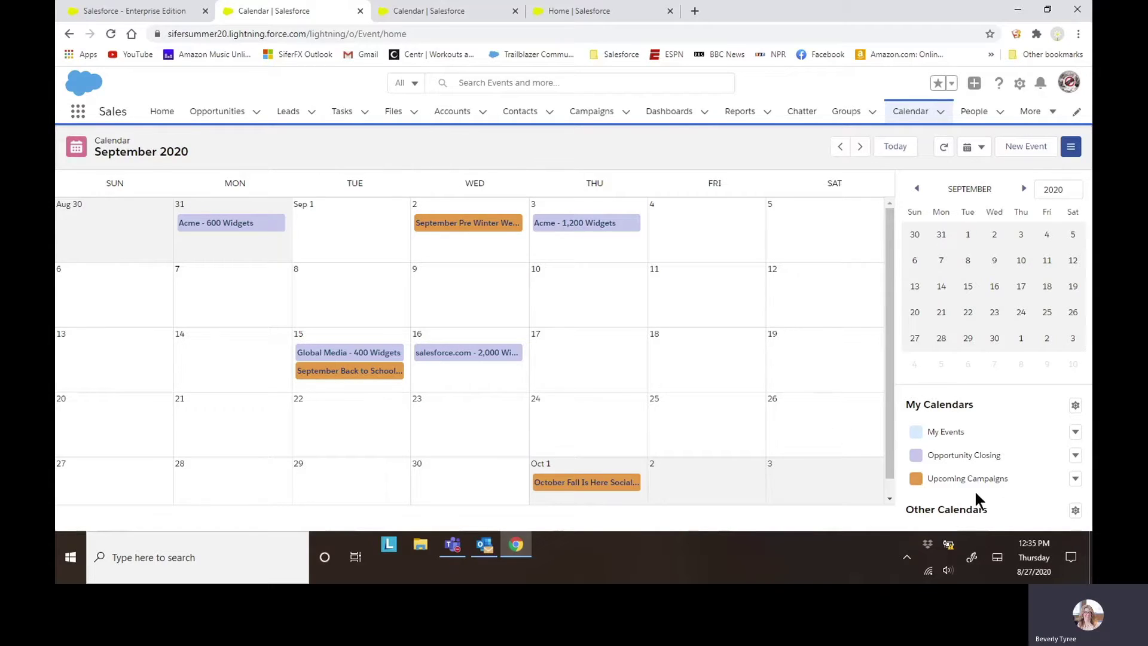
Hide the Upcoming Campaigns items, show them again, and view that calendar's options
click(918, 482)
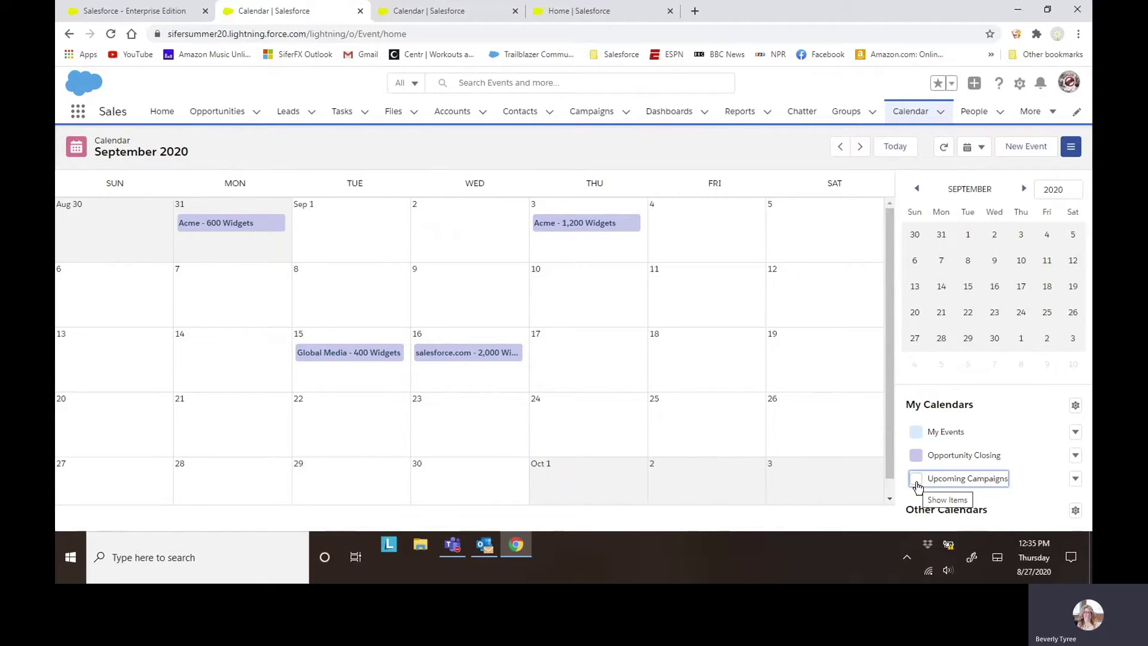
click(916, 482)
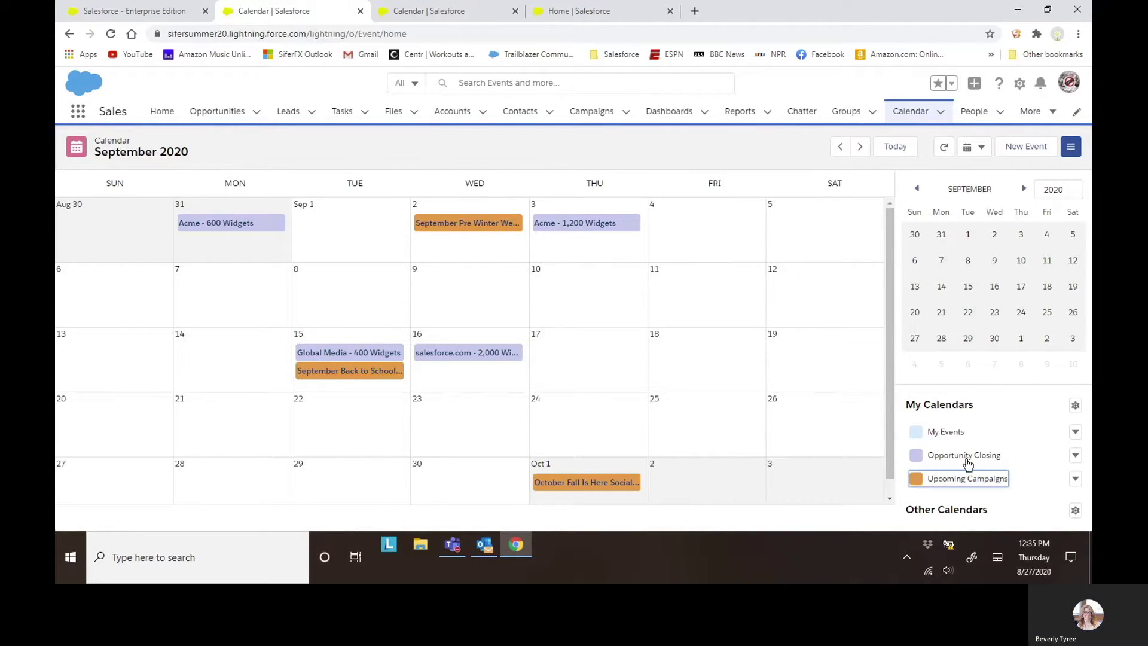
click(1076, 481)
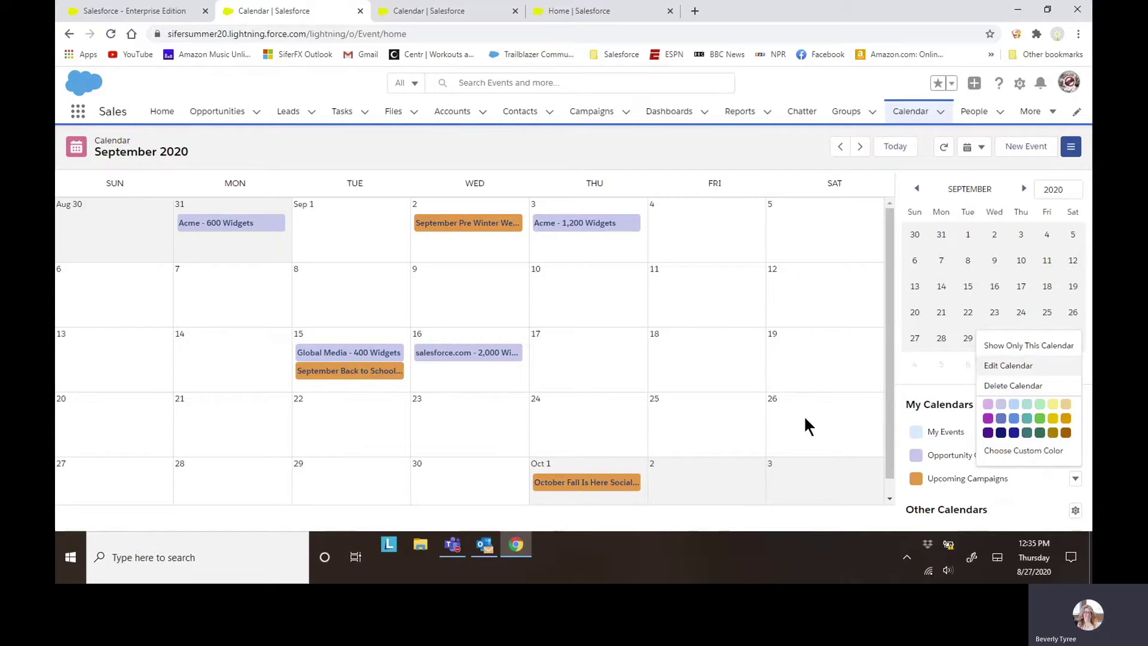
click(829, 461)
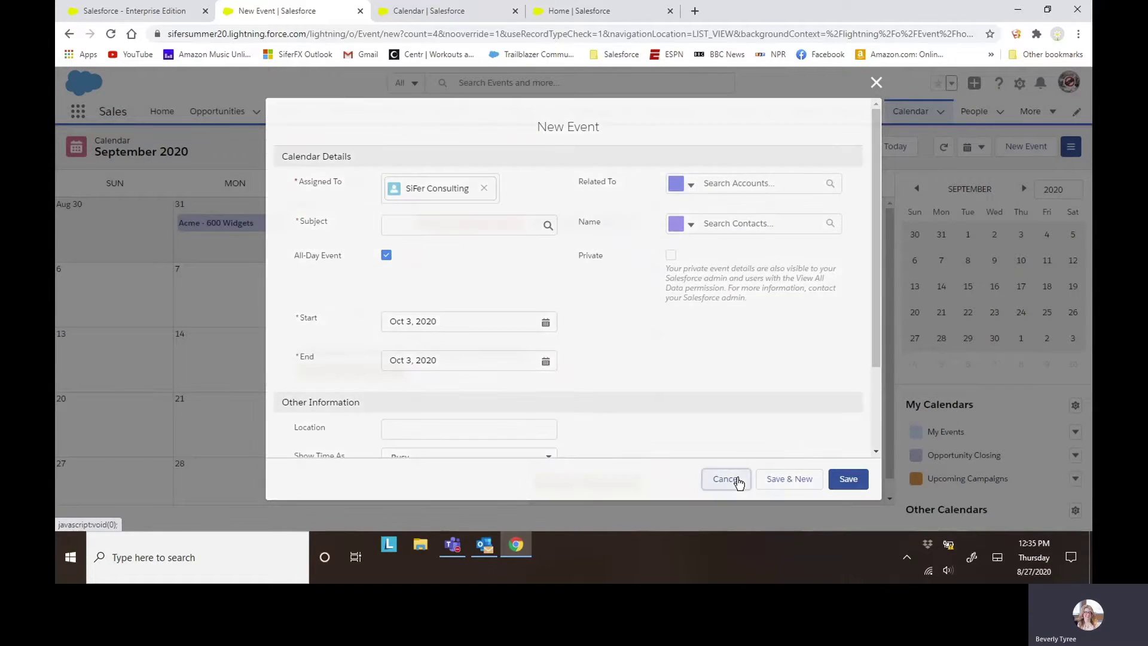
click(737, 478)
scroll(700, 389, down, 1)
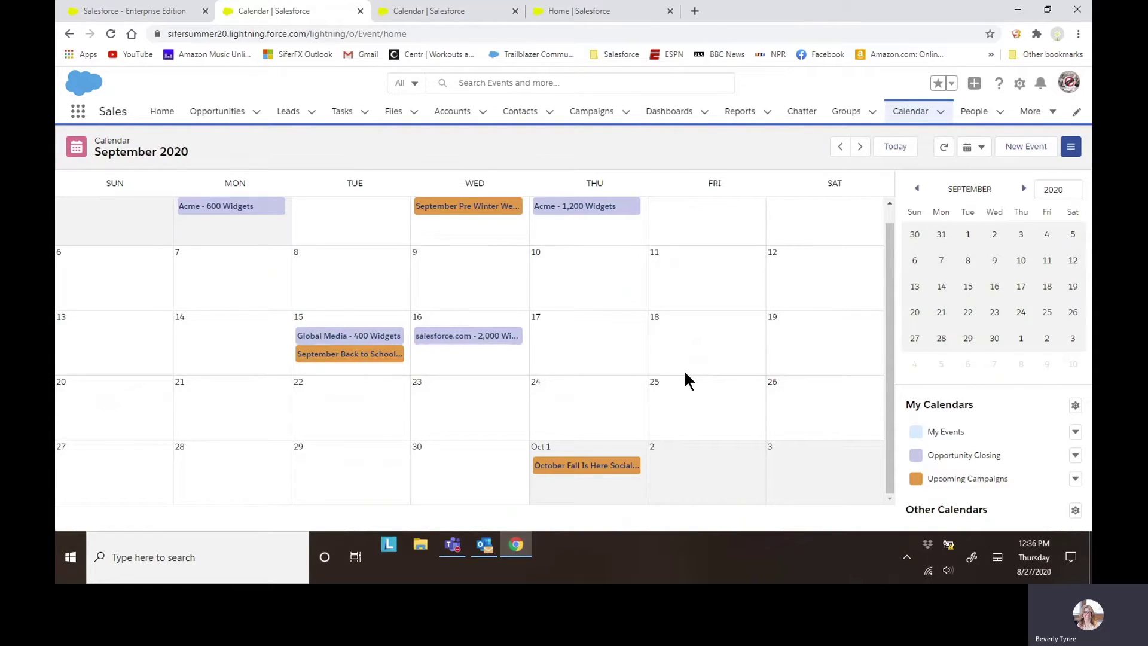
click(1076, 406)
click(1052, 431)
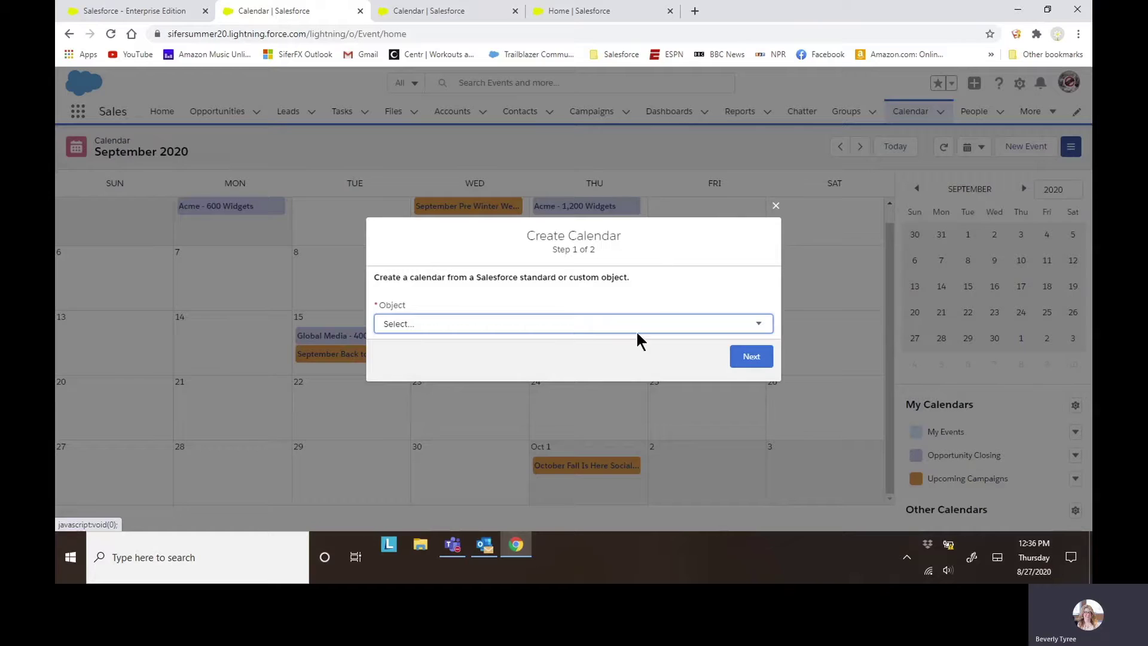
click(775, 206)
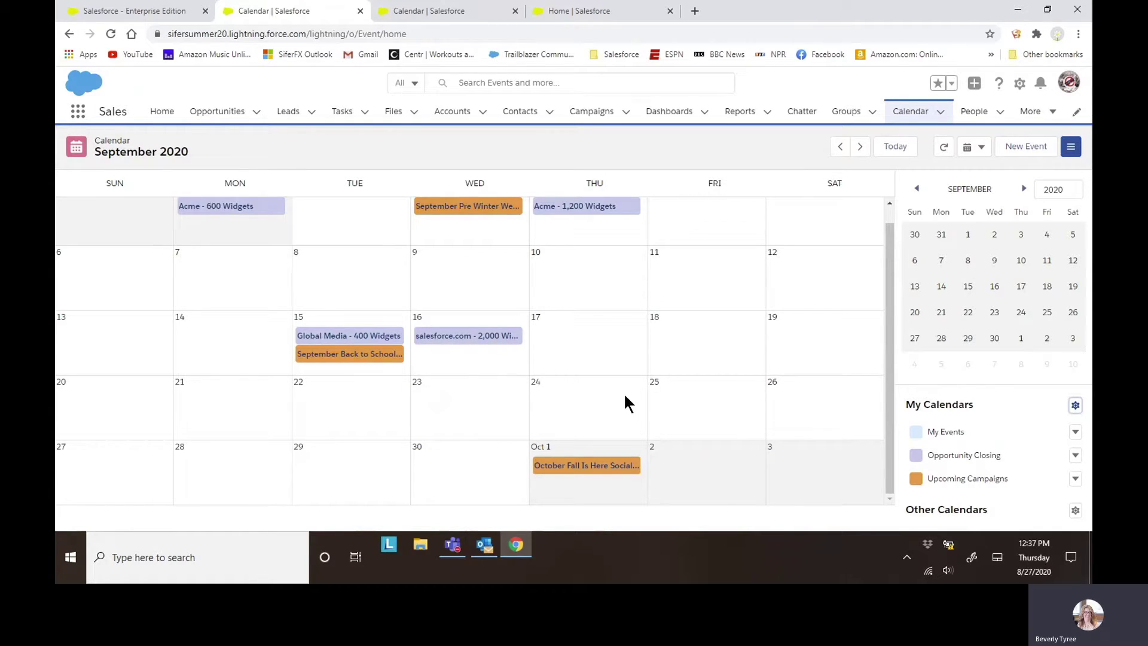
Switch to Salesforce Setup, search for "public" and open Public Calendars and Resources
click(597, 13)
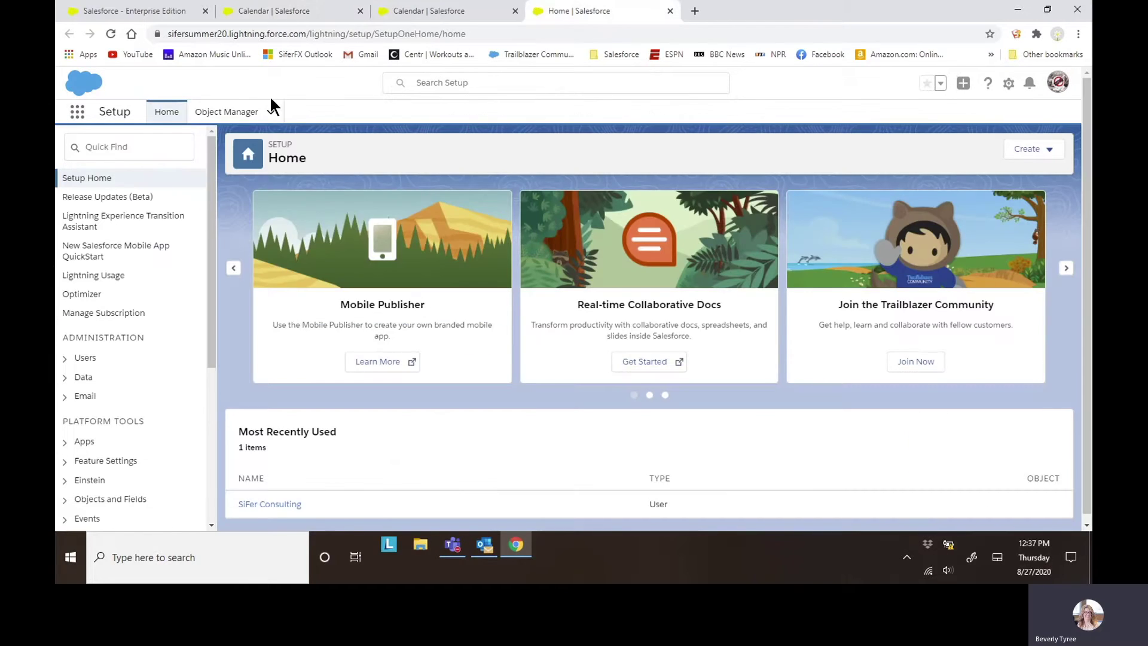
click(153, 149)
text(public)
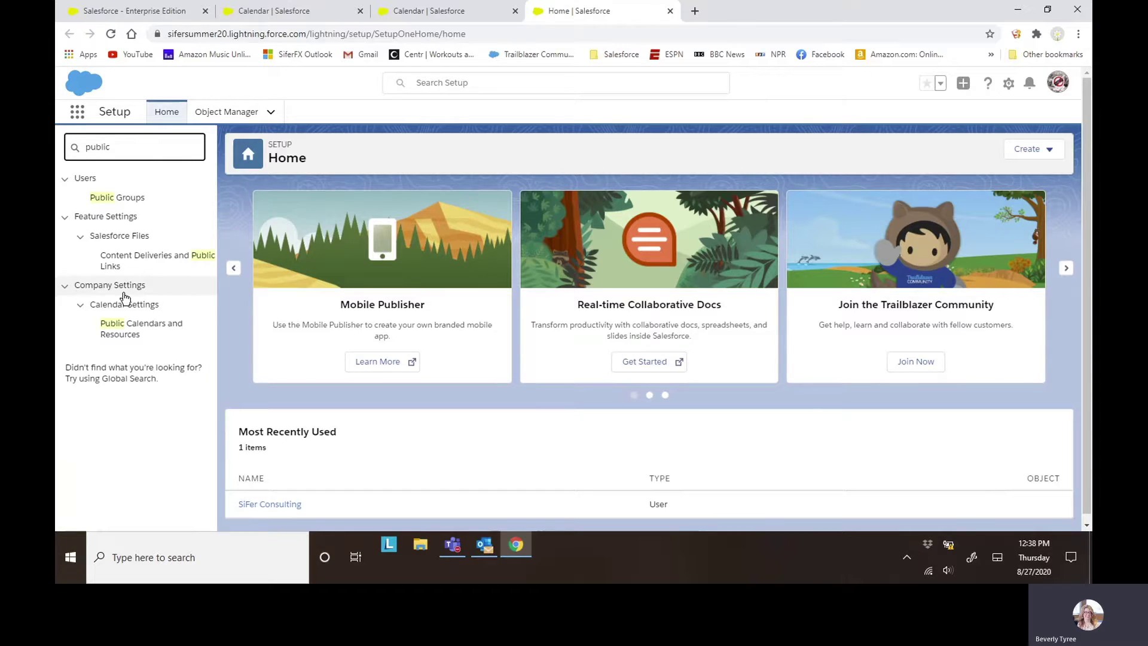
click(127, 334)
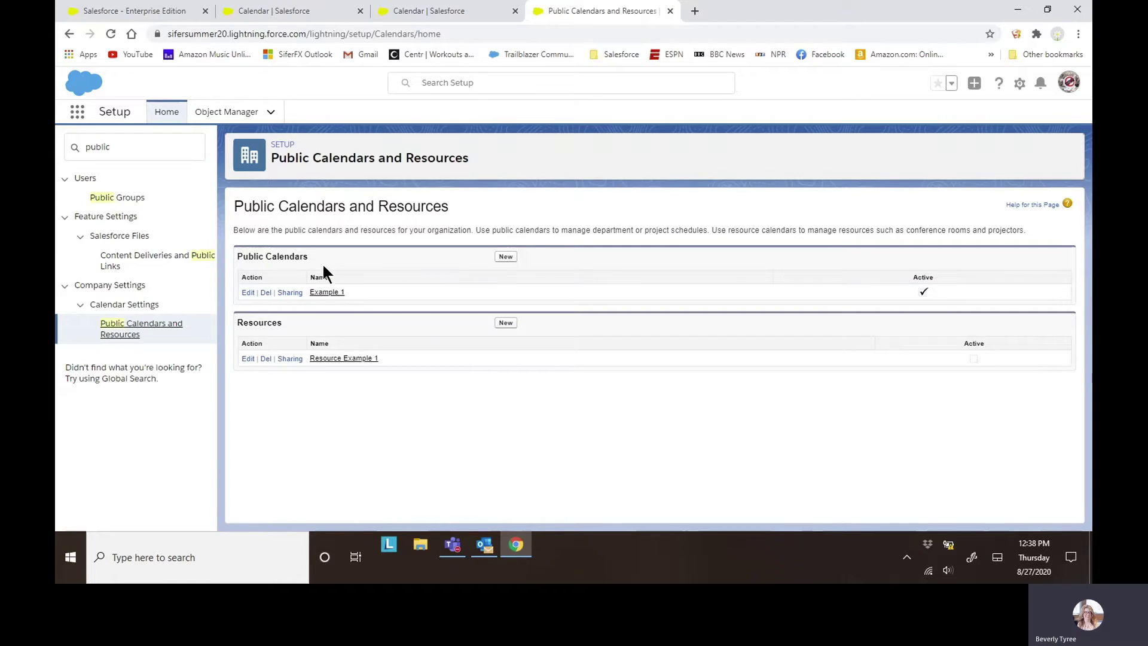
Create a new active public calendar named "Going on an Adventure" and save it
click(506, 257)
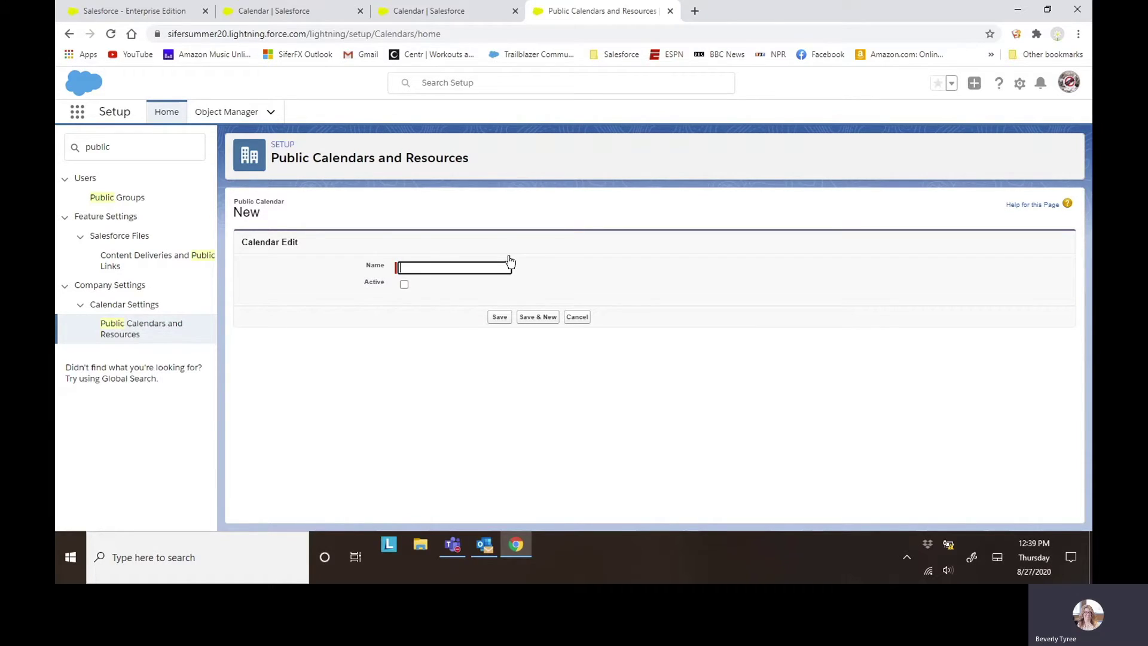
text(exa)
key(BackSpace)
key(BackSpace)
key(BackSpace)
text(Goven)
key(BackSpace)
key(BackSpace)
key(BackSpace)
key(BackSpace)
text(ing on an Adventure)
click(404, 285)
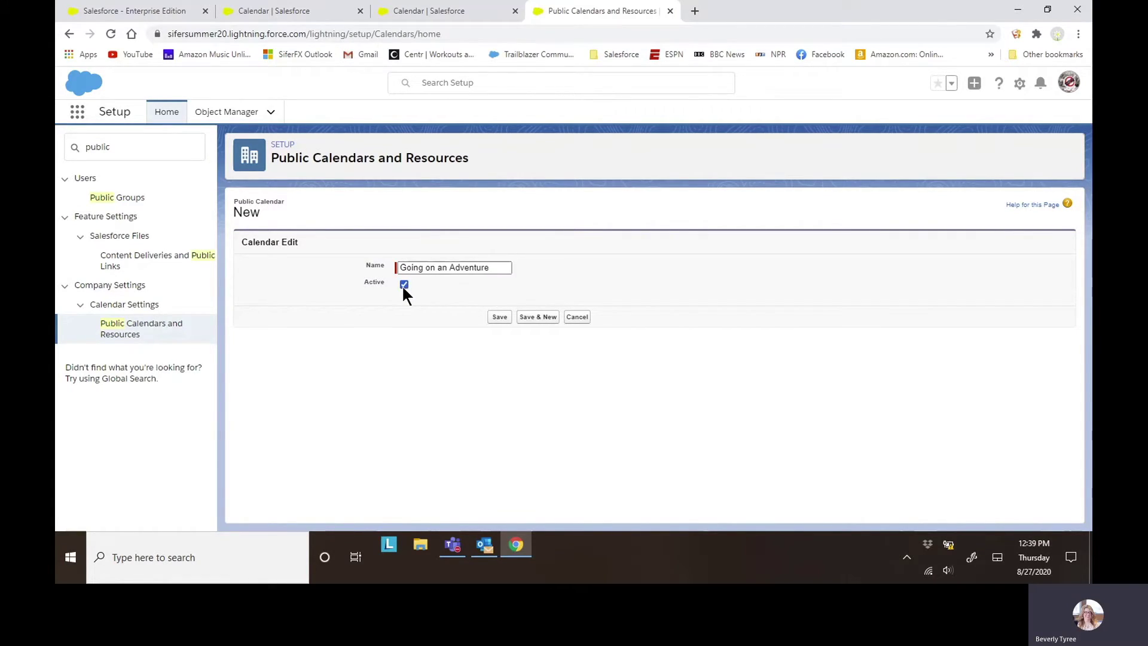
click(499, 317)
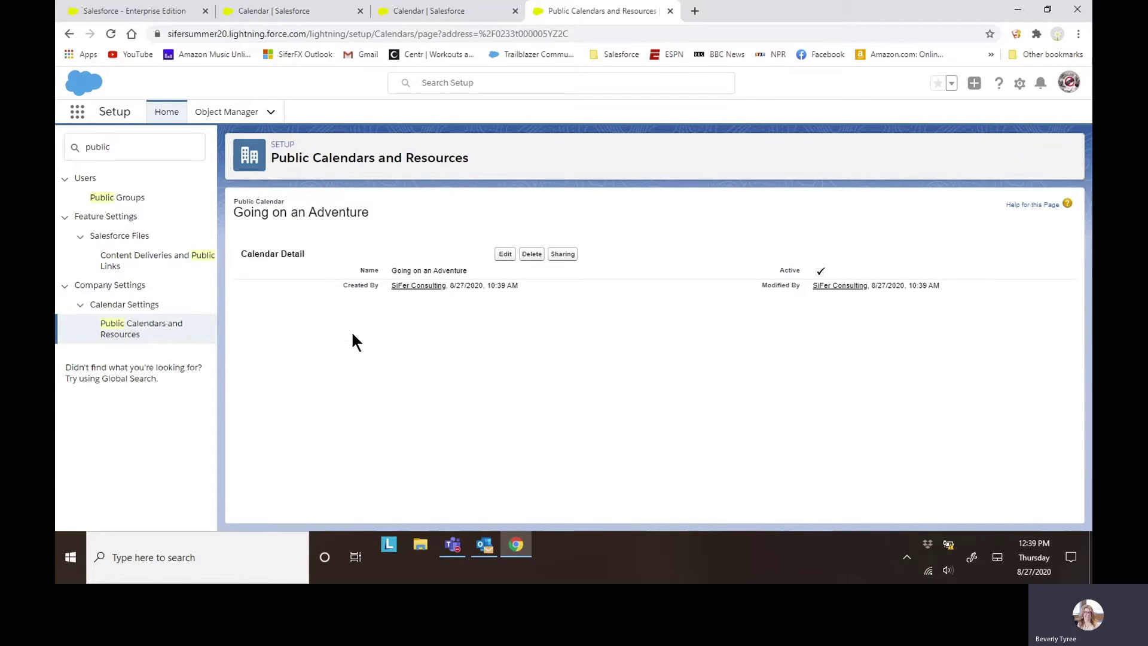
Start a new sharing for the Going on an Adventure calendar and add the user SiFer Consulting to its Share With list
click(568, 257)
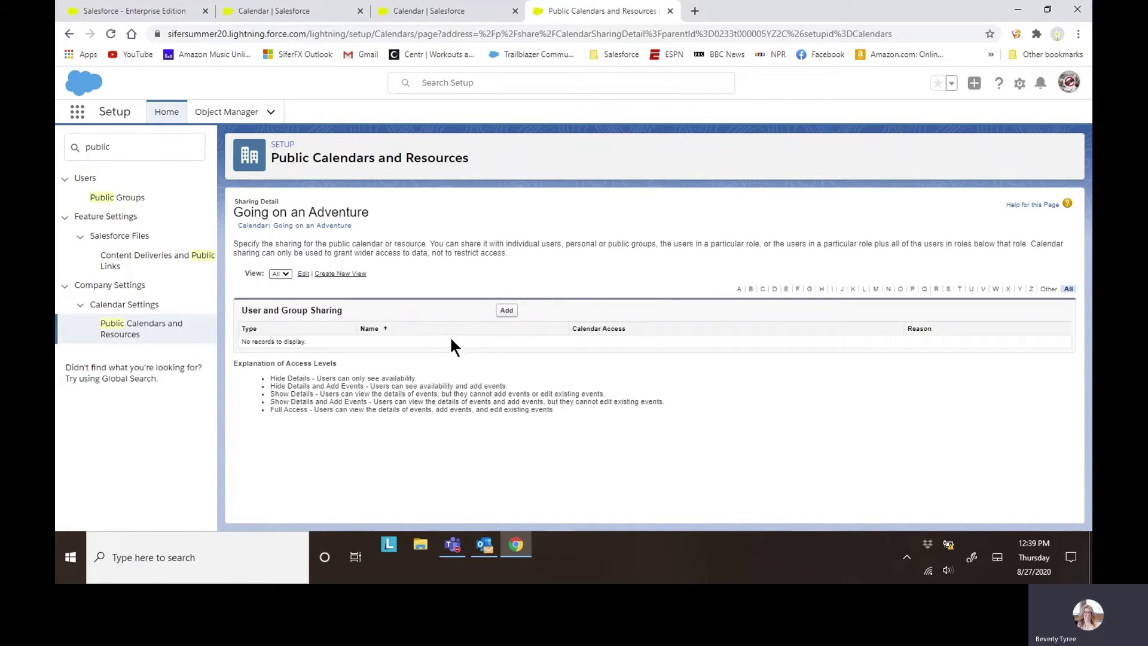
click(506, 311)
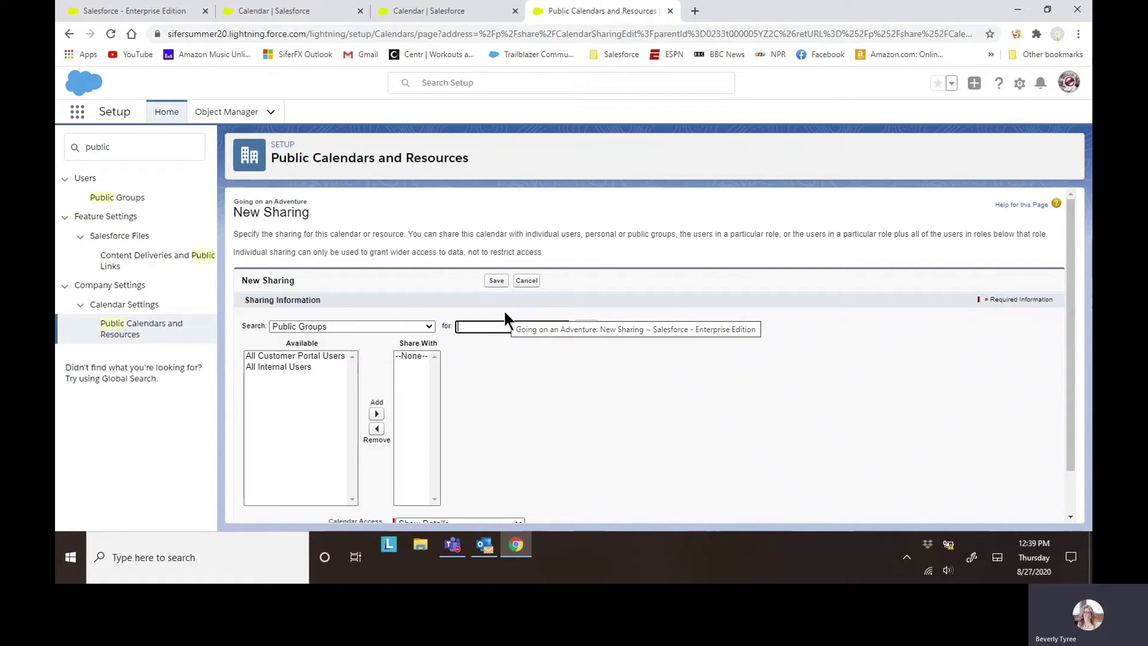
click(426, 327)
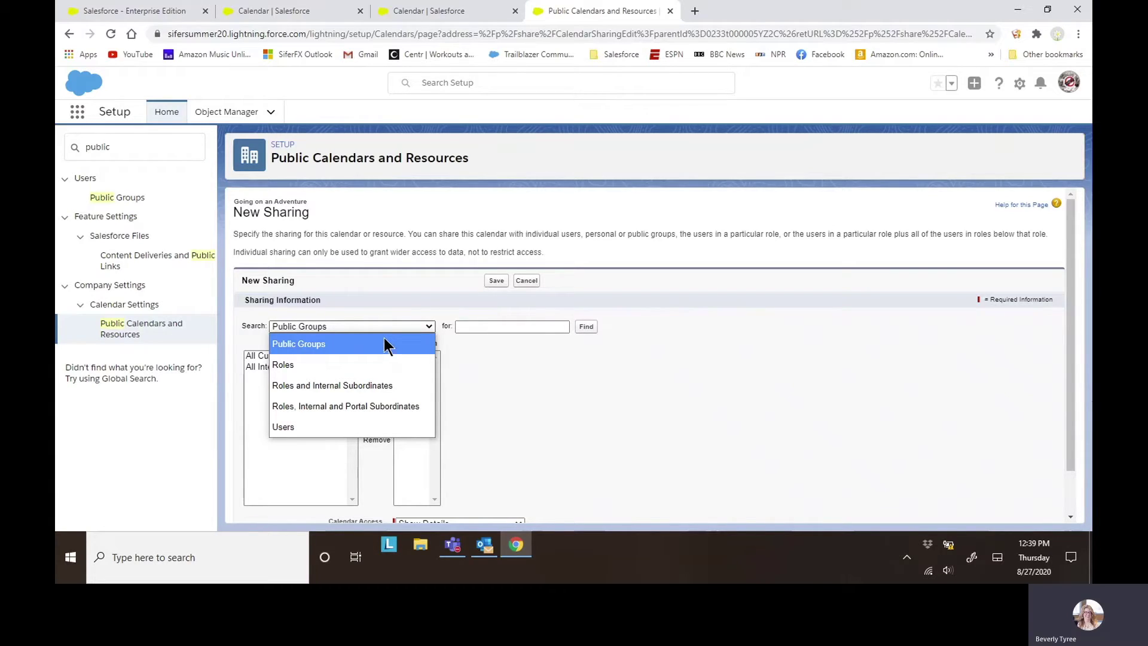
click(318, 426)
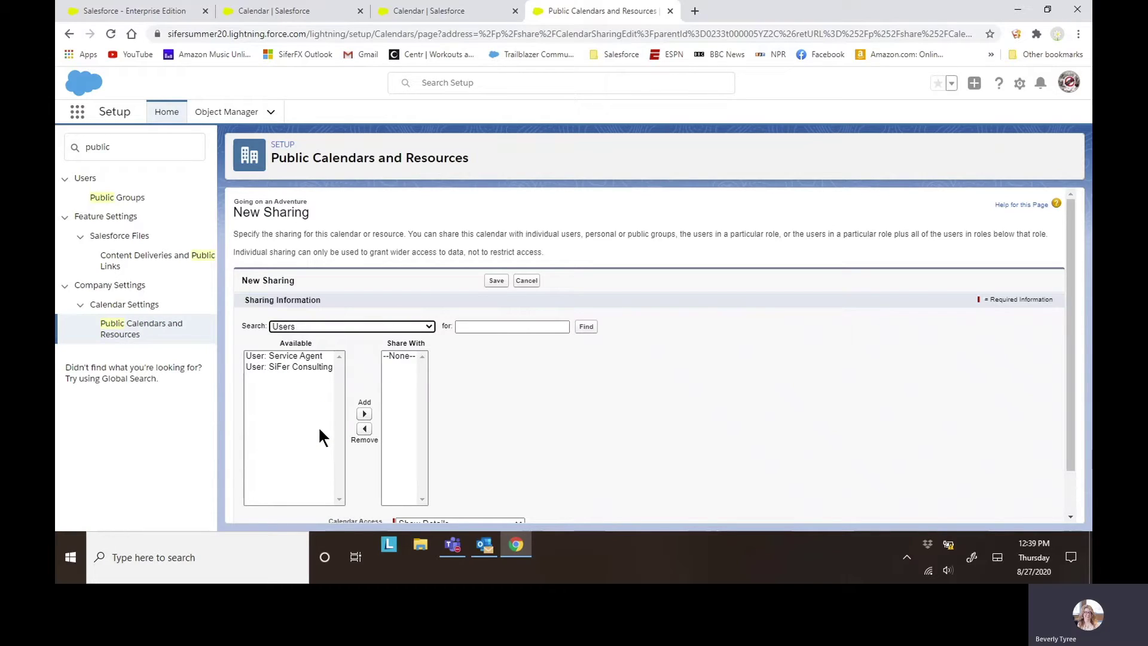
click(308, 367)
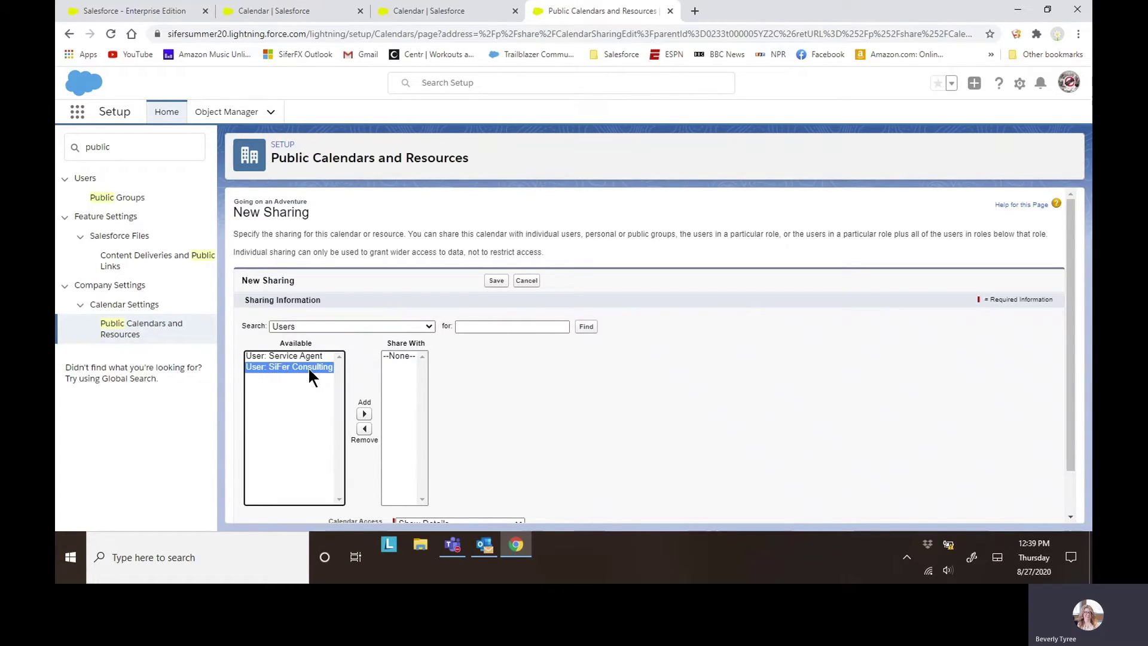
click(364, 414)
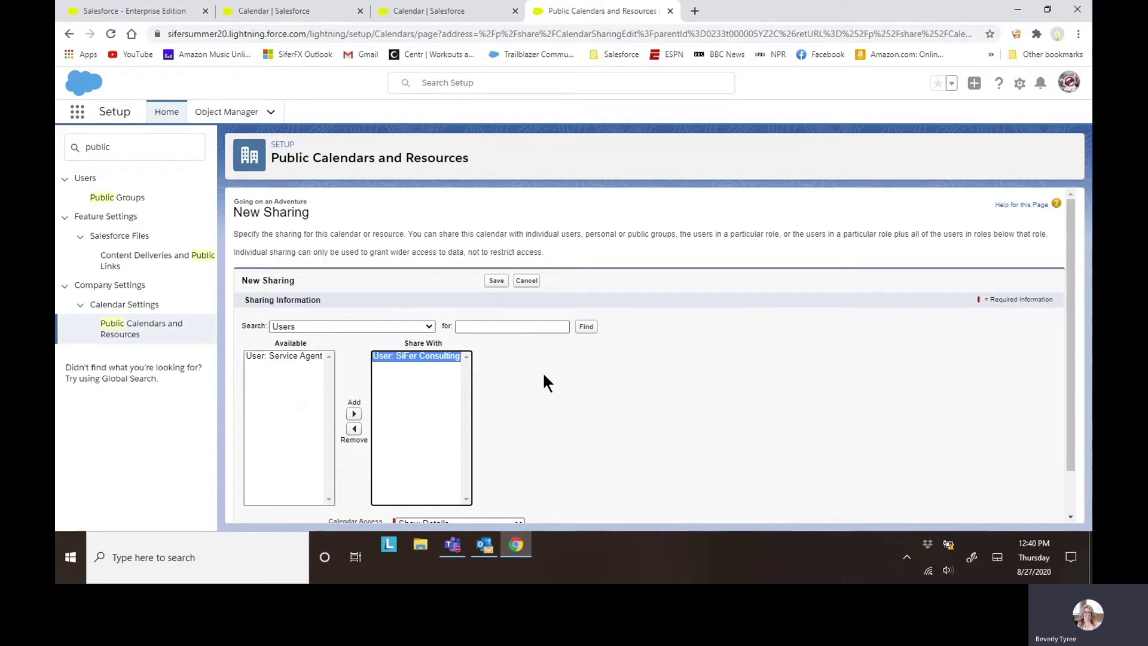
Grant the user Full Access as the calendar access level and save the sharing
scroll(543, 372, down, 2)
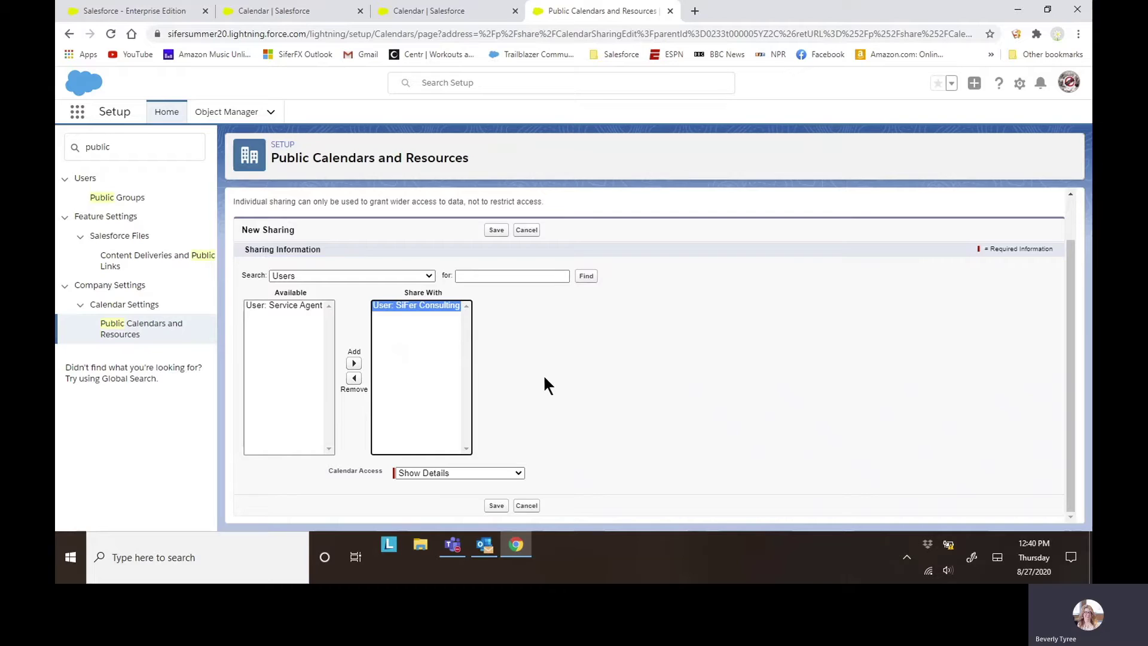
click(467, 474)
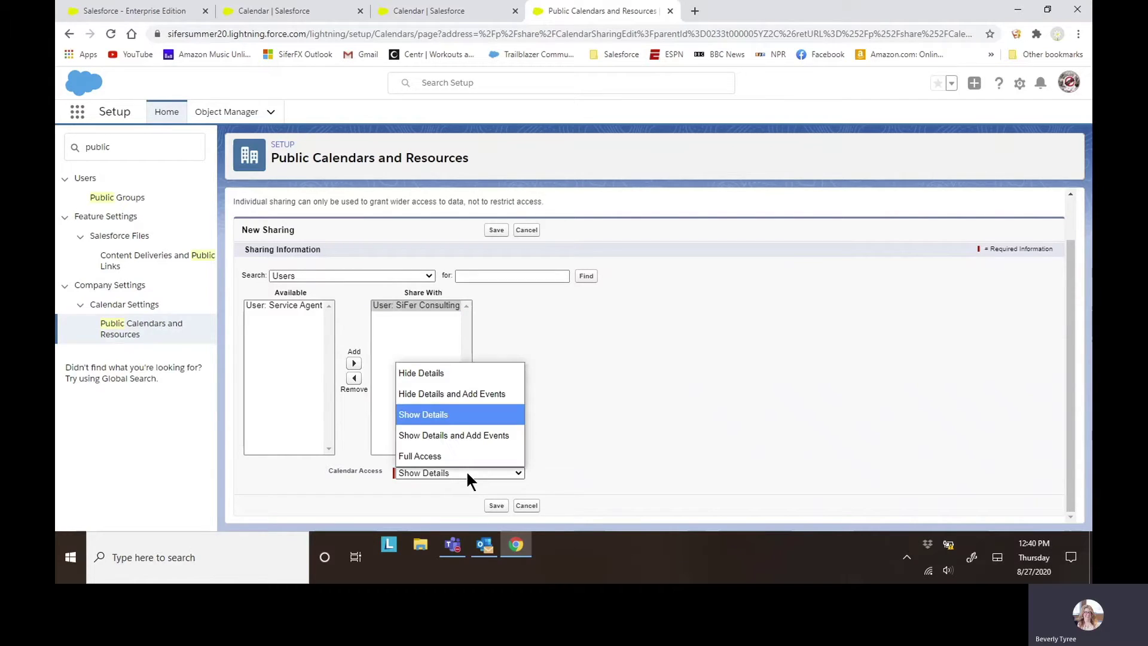
click(436, 458)
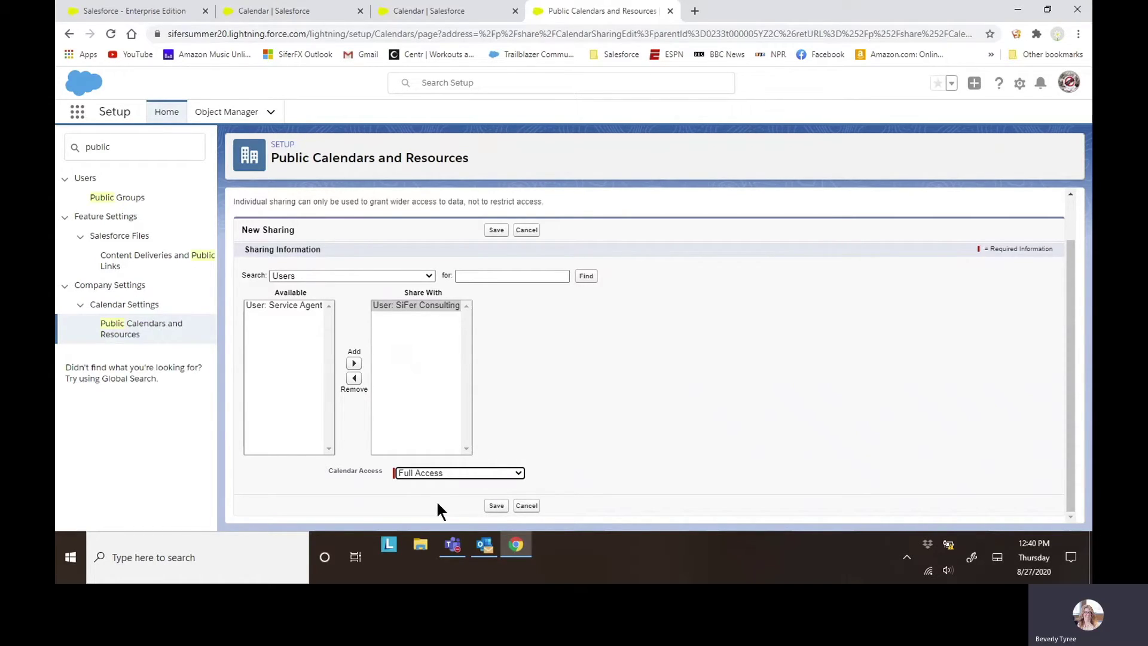
click(513, 476)
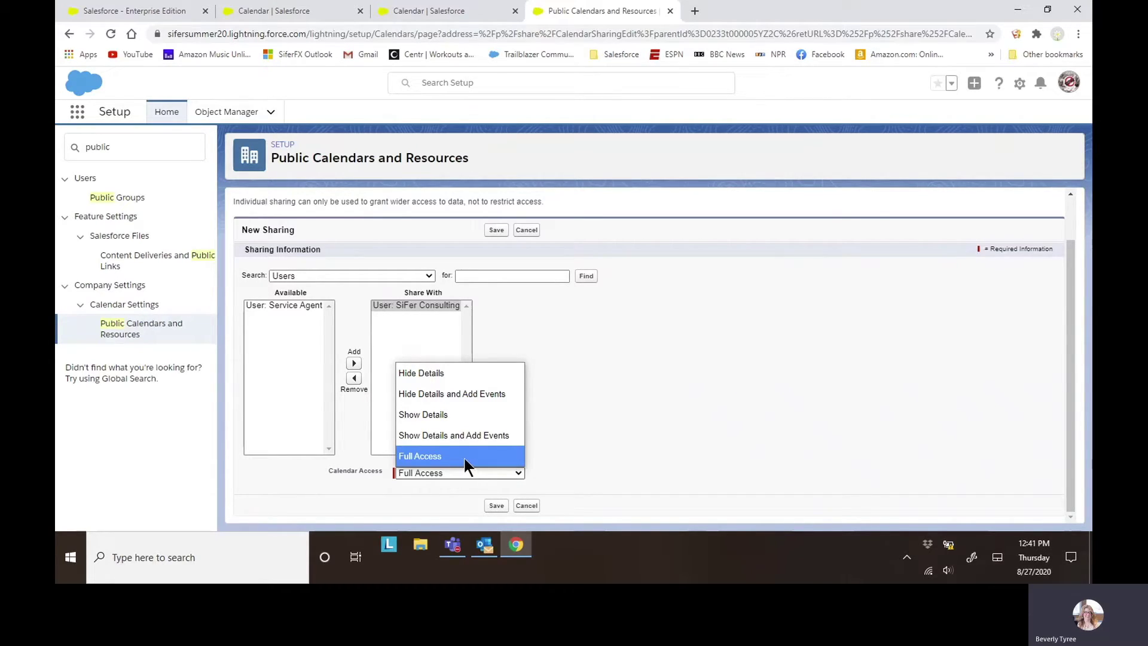
click(497, 506)
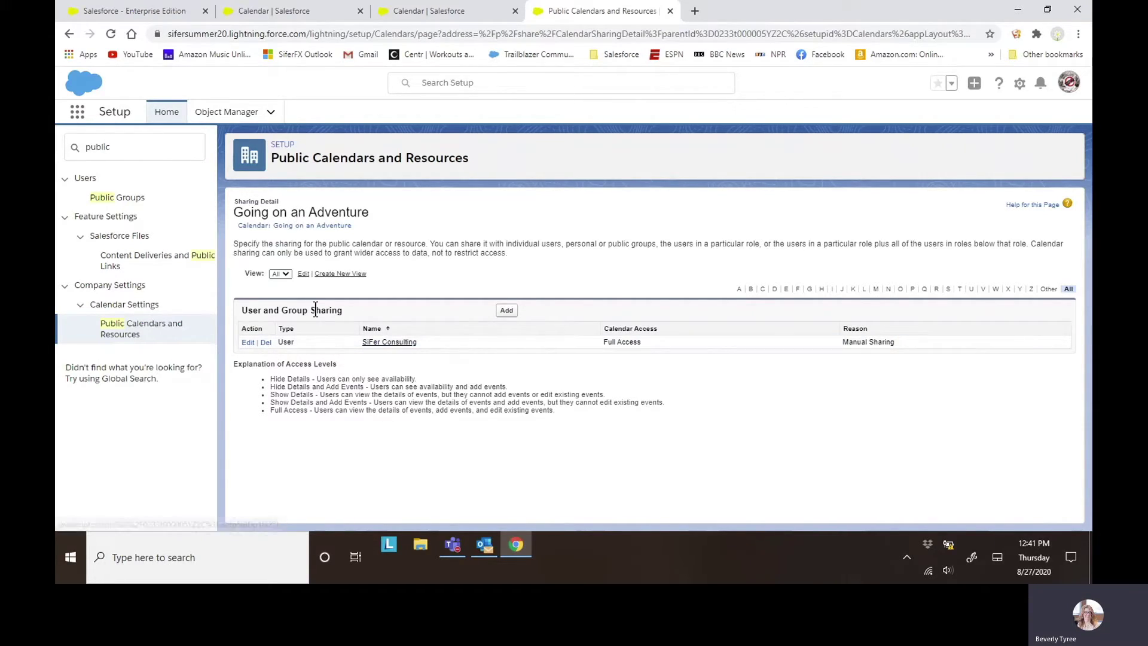
Return to the Sales calendar and add the public calendar Going on an Adventure to Other Calendars
click(304, 13)
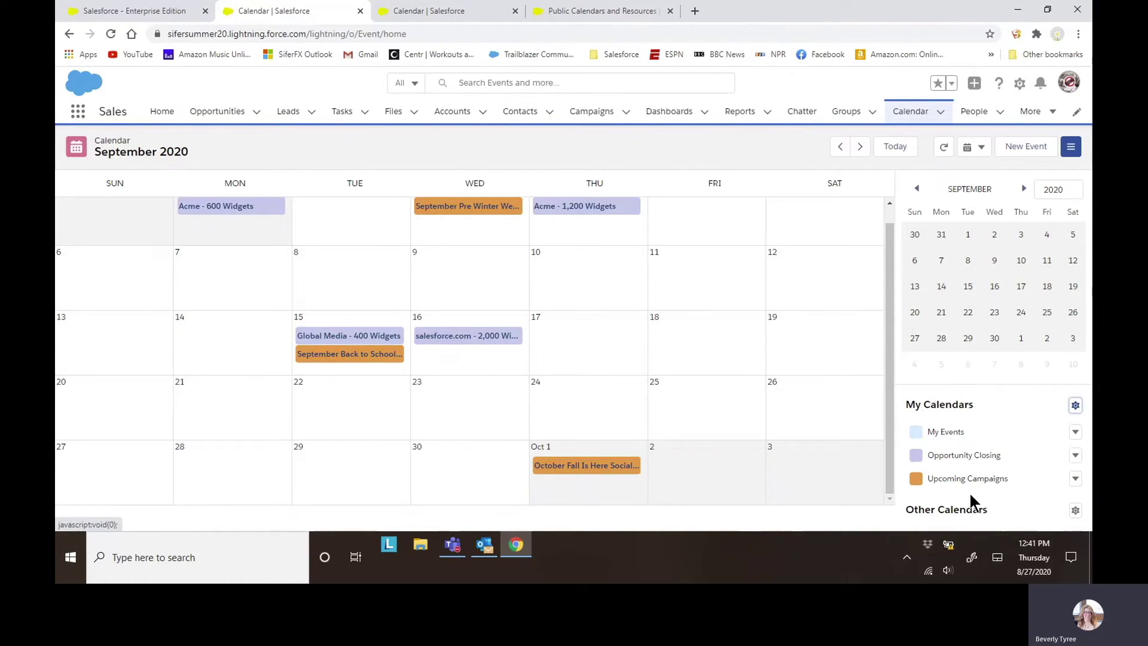
click(1076, 510)
click(1055, 489)
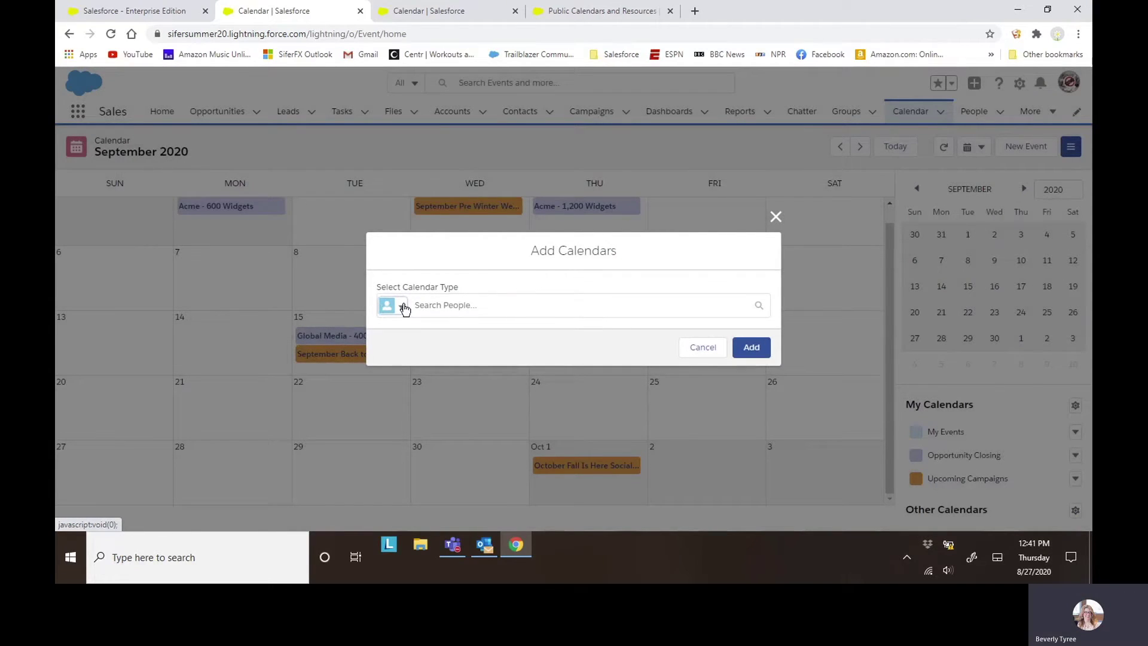
click(401, 307)
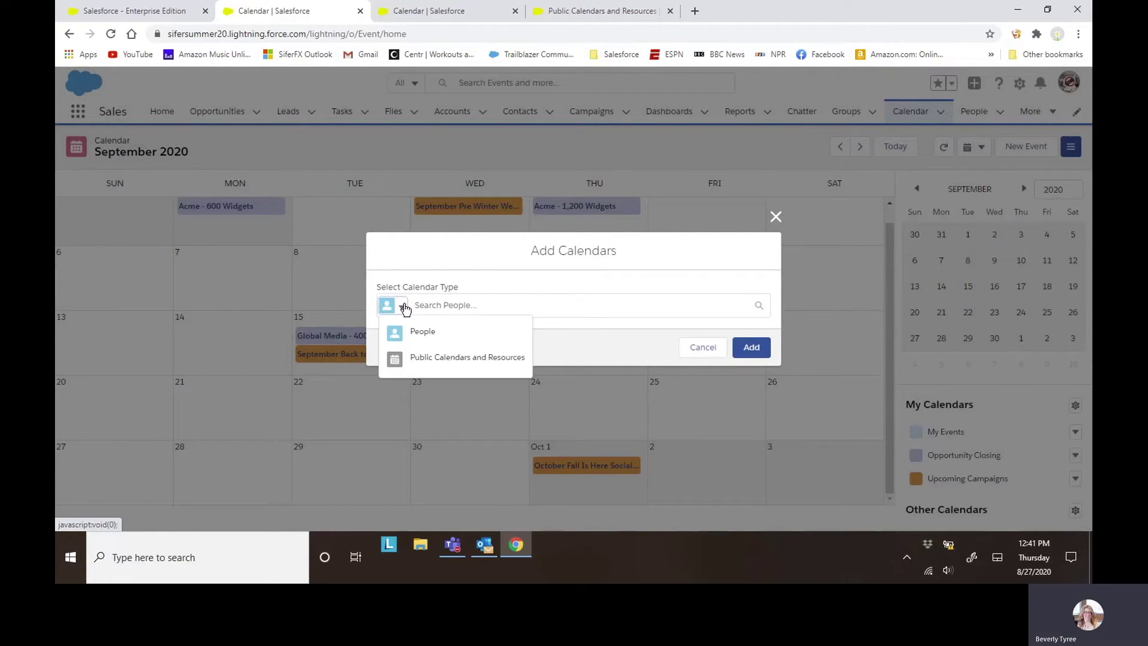
click(420, 358)
click(436, 306)
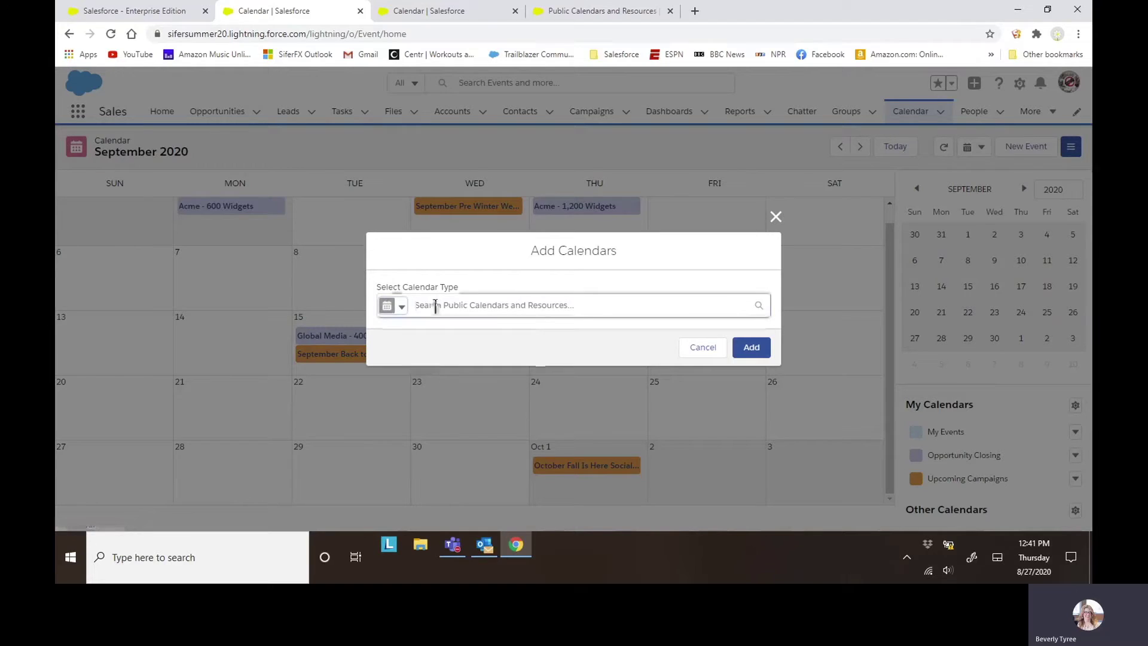
text(going)
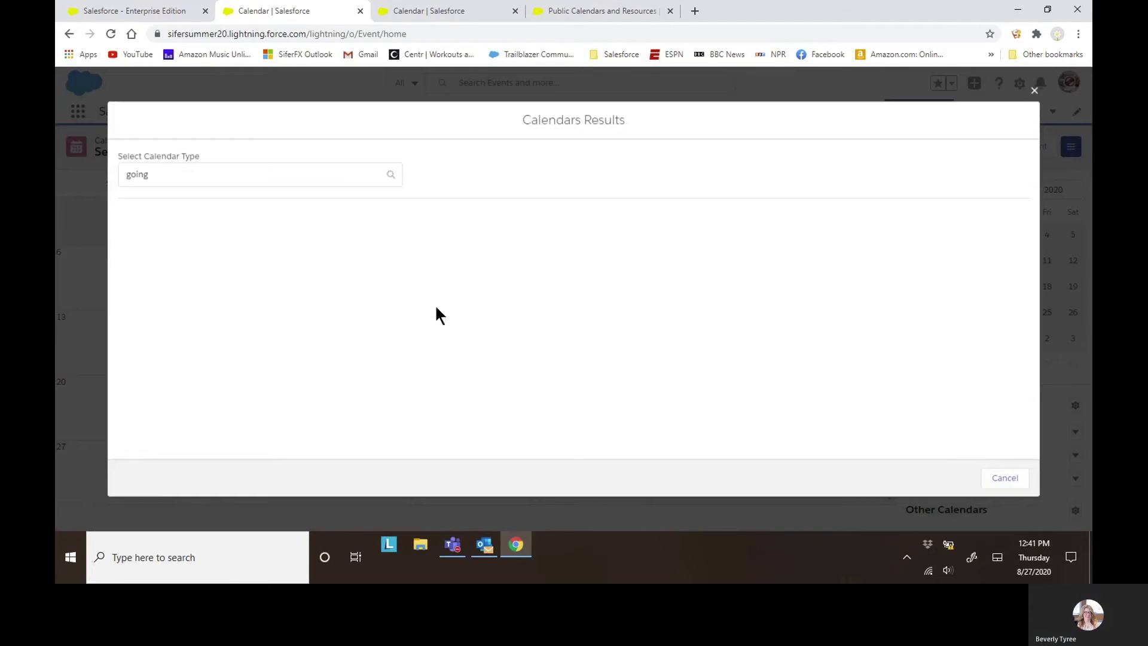
click(181, 263)
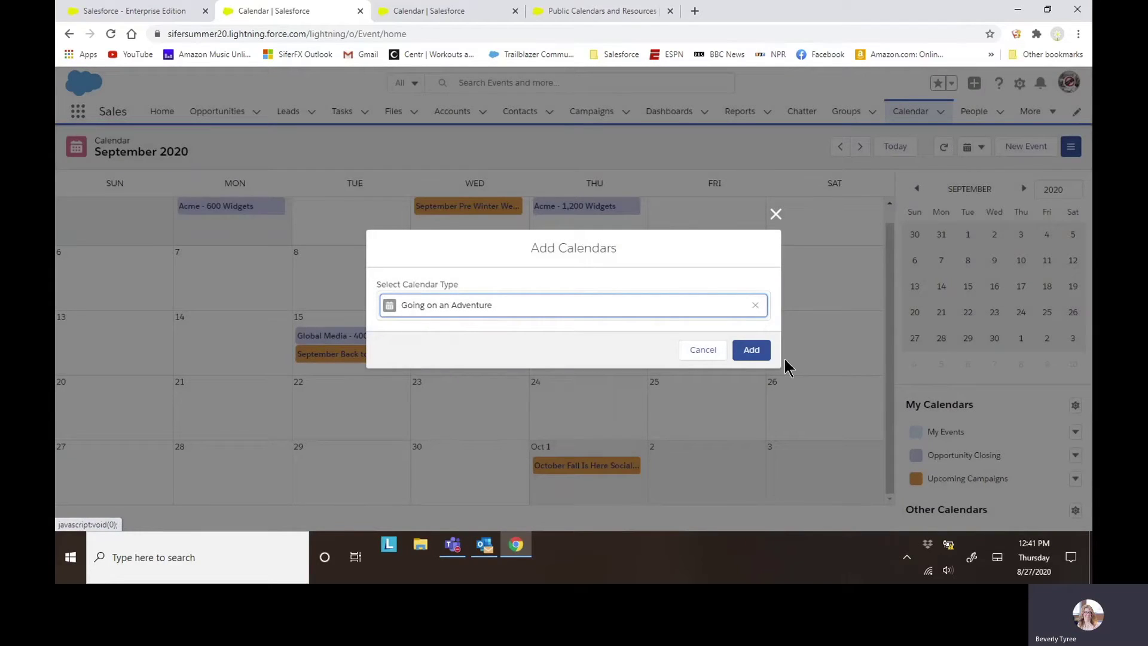
click(750, 351)
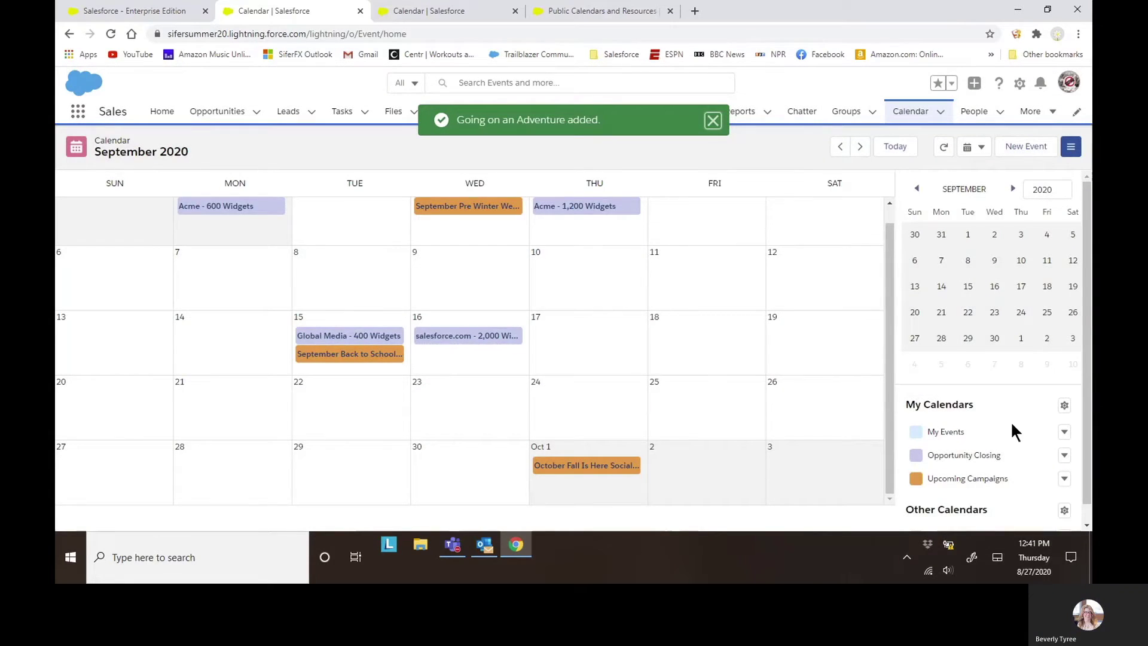
scroll(992, 491, down, 1)
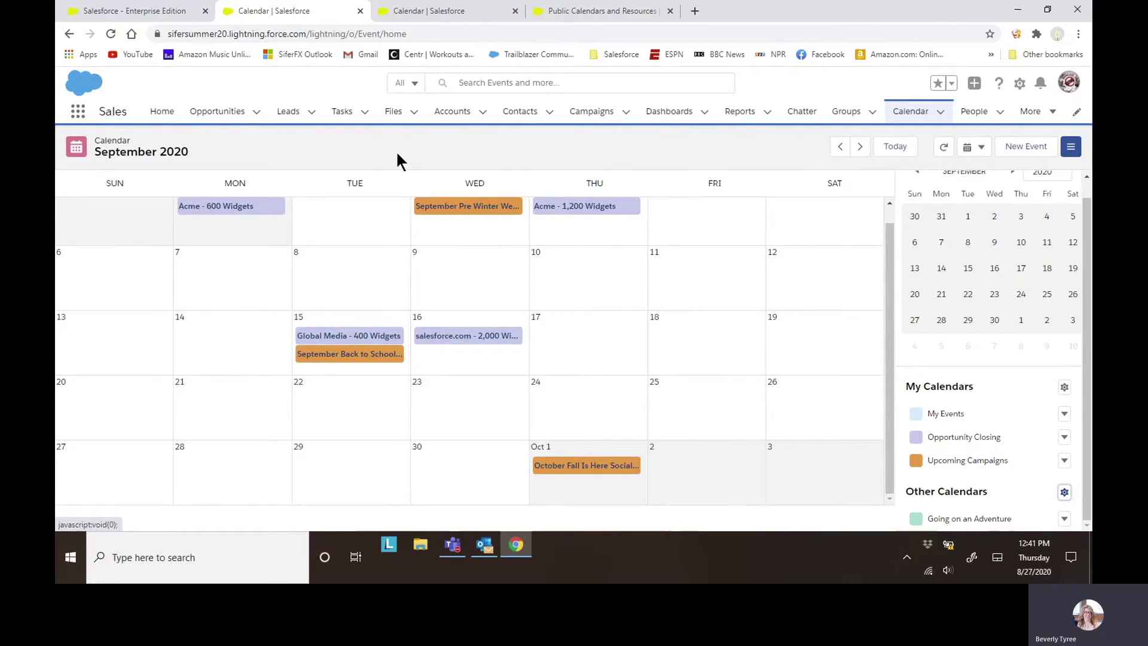
Go back to Public Calendars and Resources in Setup and create a new active calendar named "Trucks"
click(624, 12)
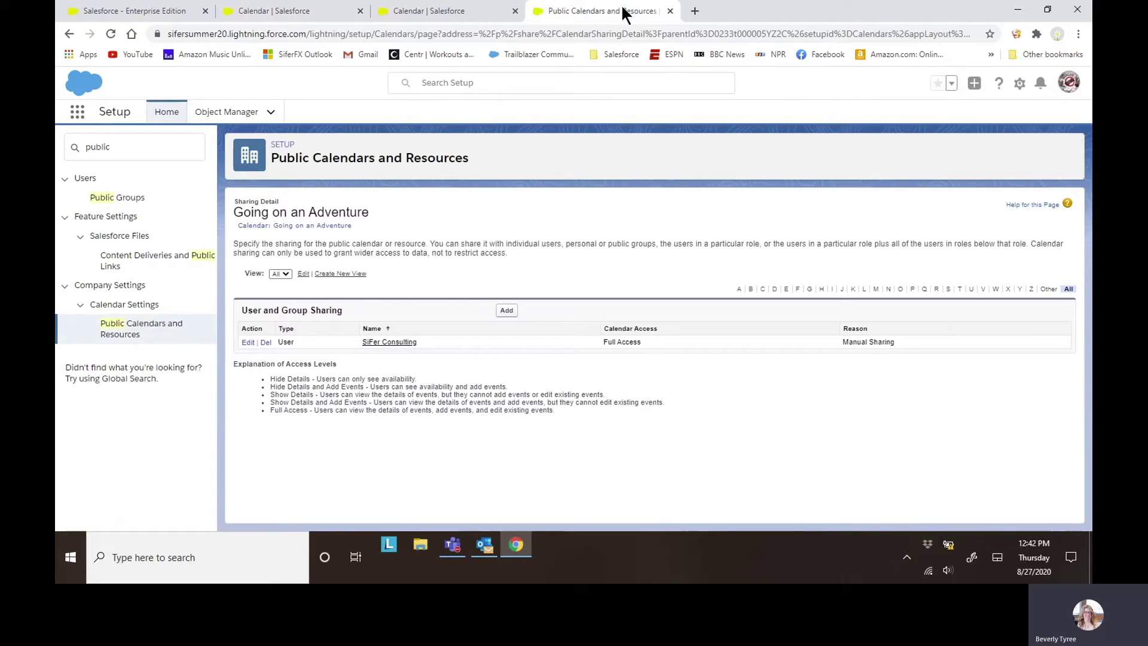
click(137, 335)
click(509, 339)
click(409, 268)
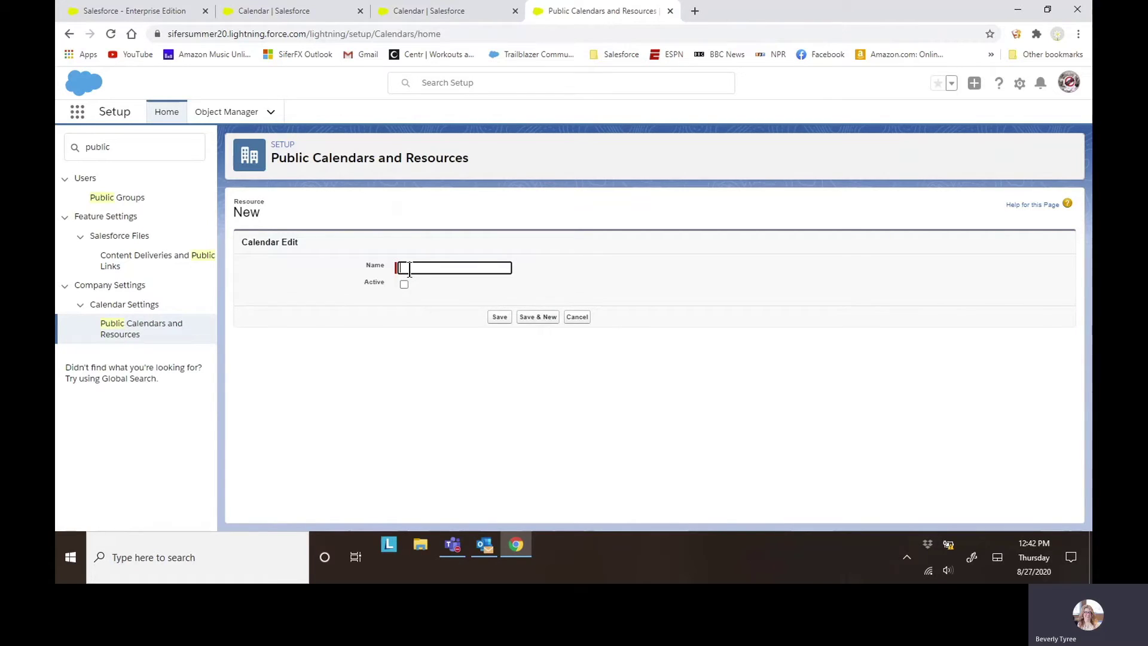
text(Trucks)
click(404, 284)
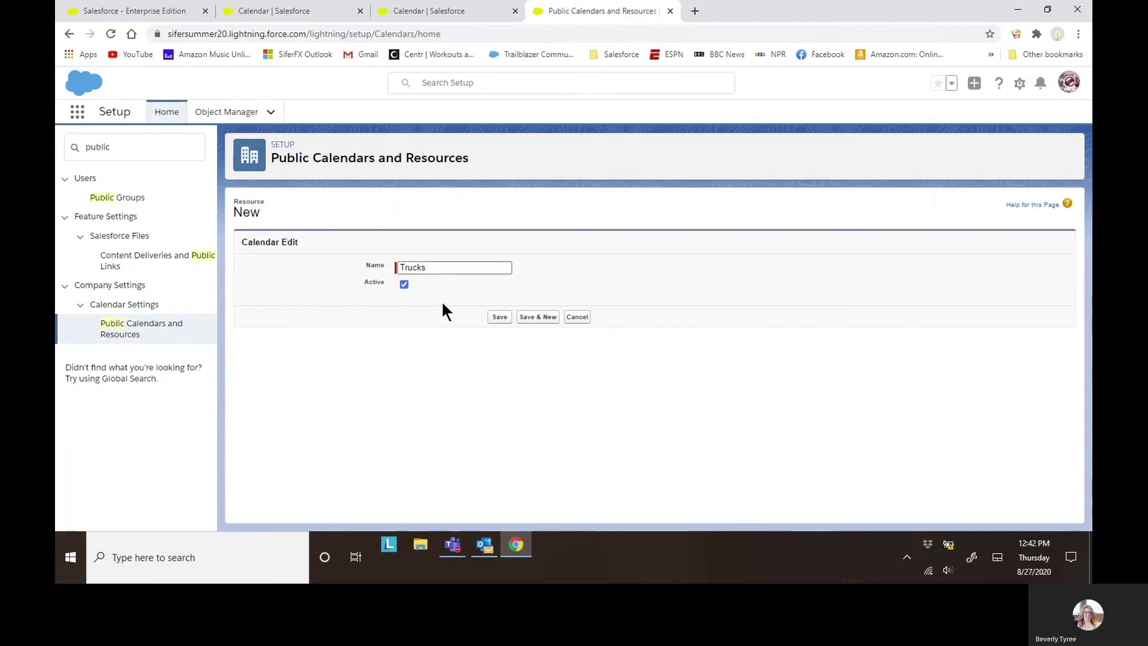
click(500, 318)
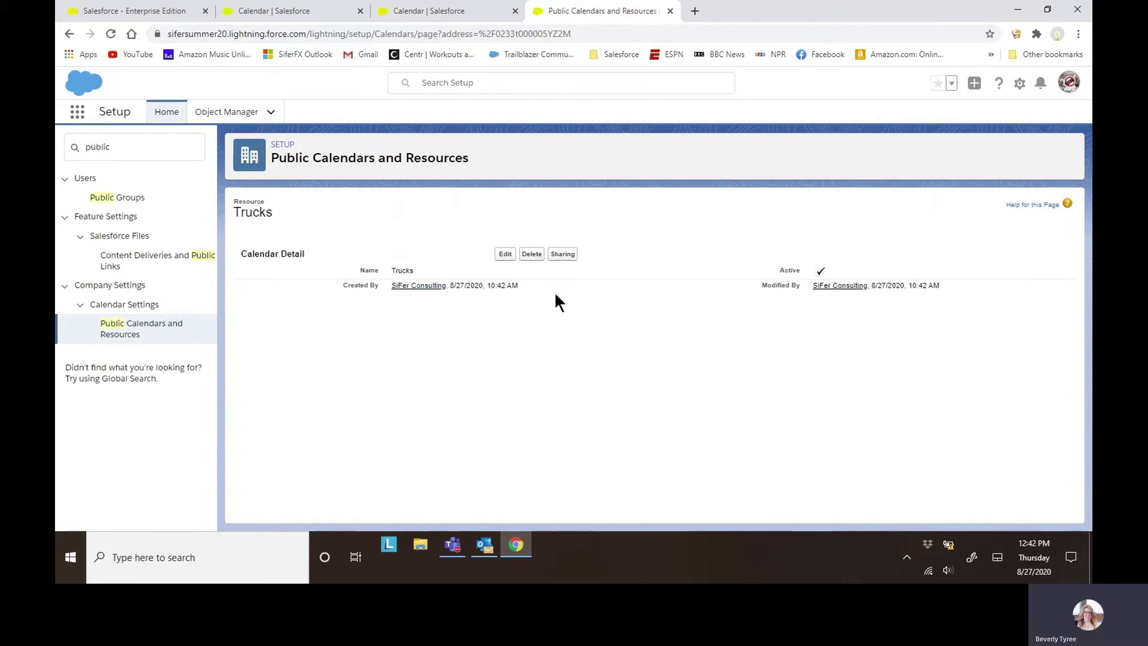
Start a new sharing for the Trucks calendar and add the user SiFer Consulting to its Share With list
click(562, 256)
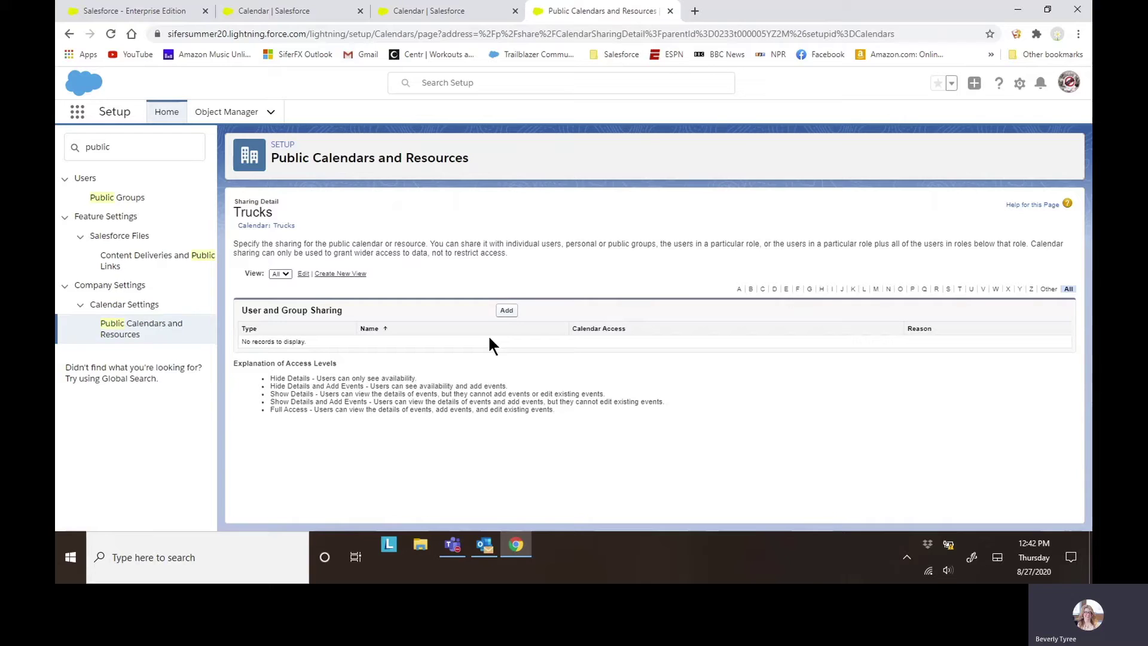
click(506, 312)
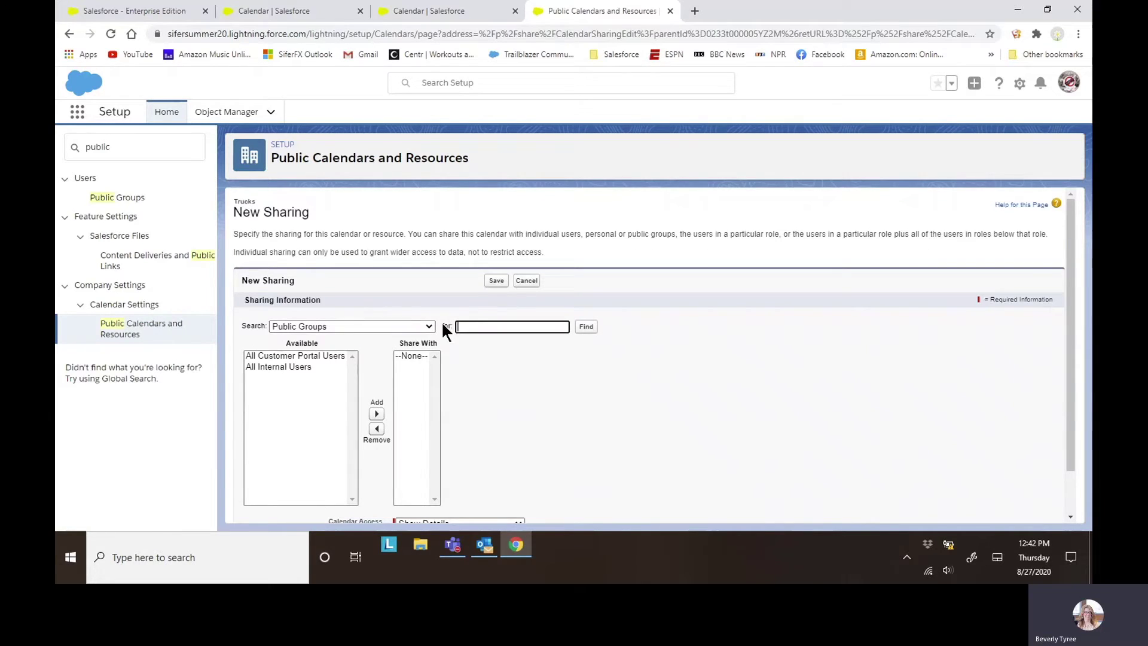
click(416, 327)
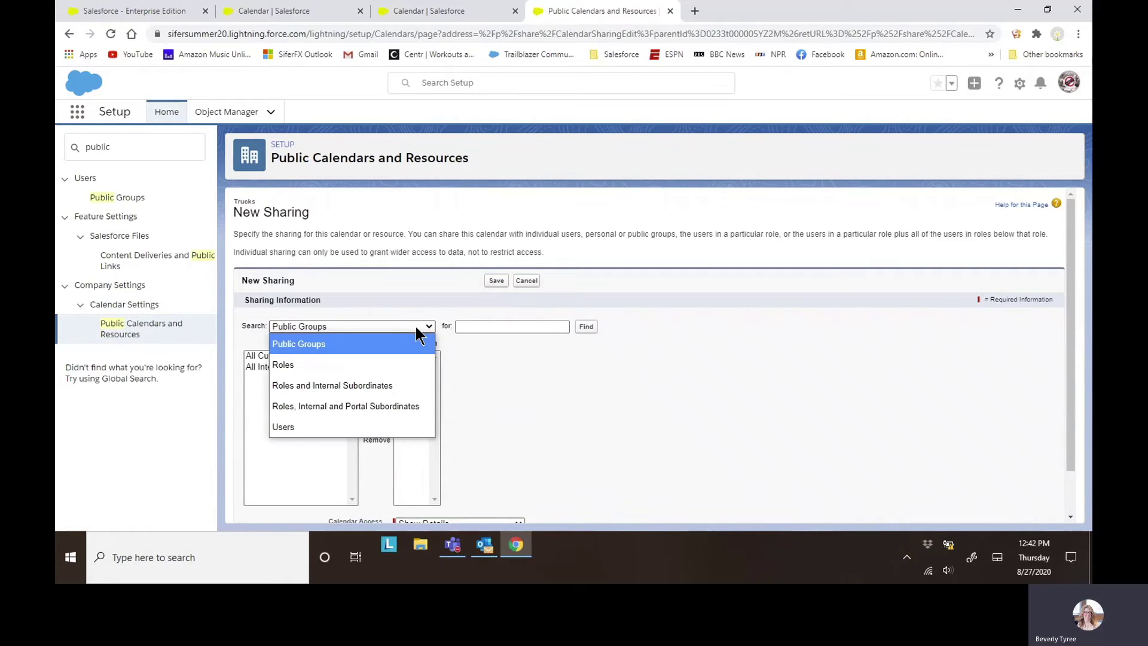
click(292, 428)
click(299, 367)
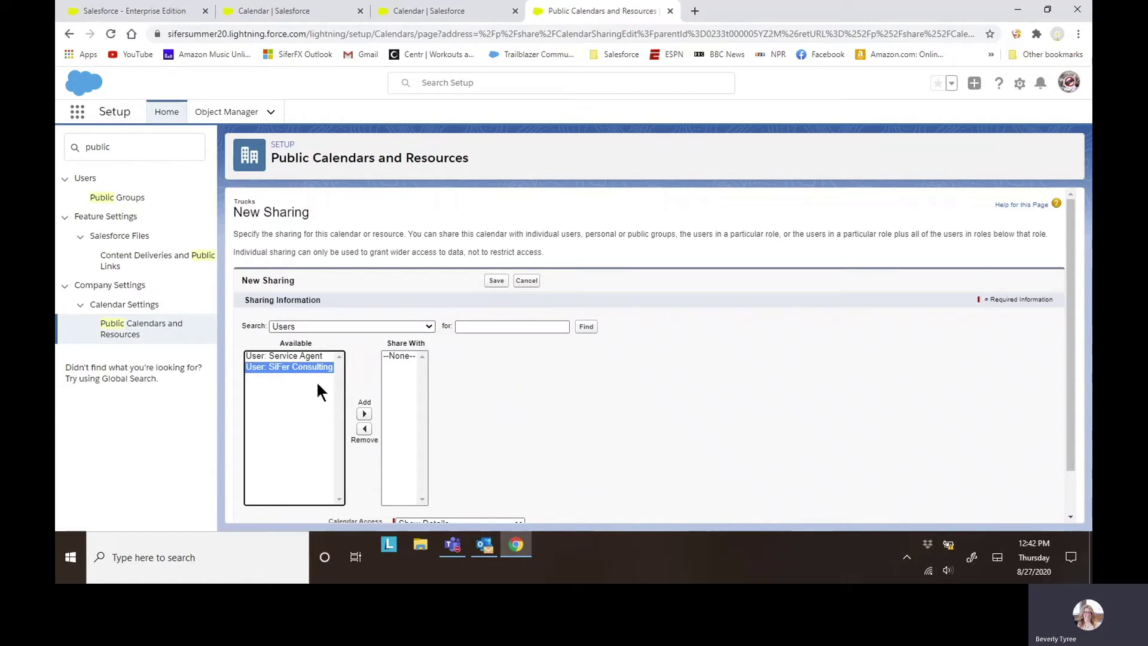
click(364, 414)
Set the Trucks calendar access to Full Access and save the sharing
scroll(549, 407, down, 1)
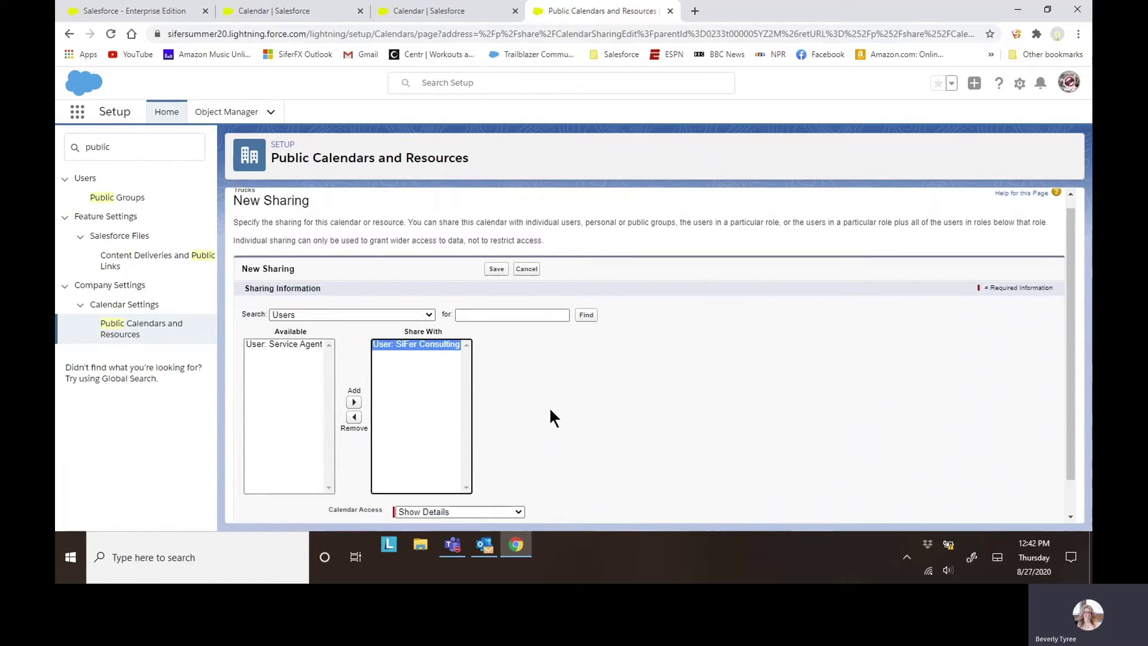
click(476, 469)
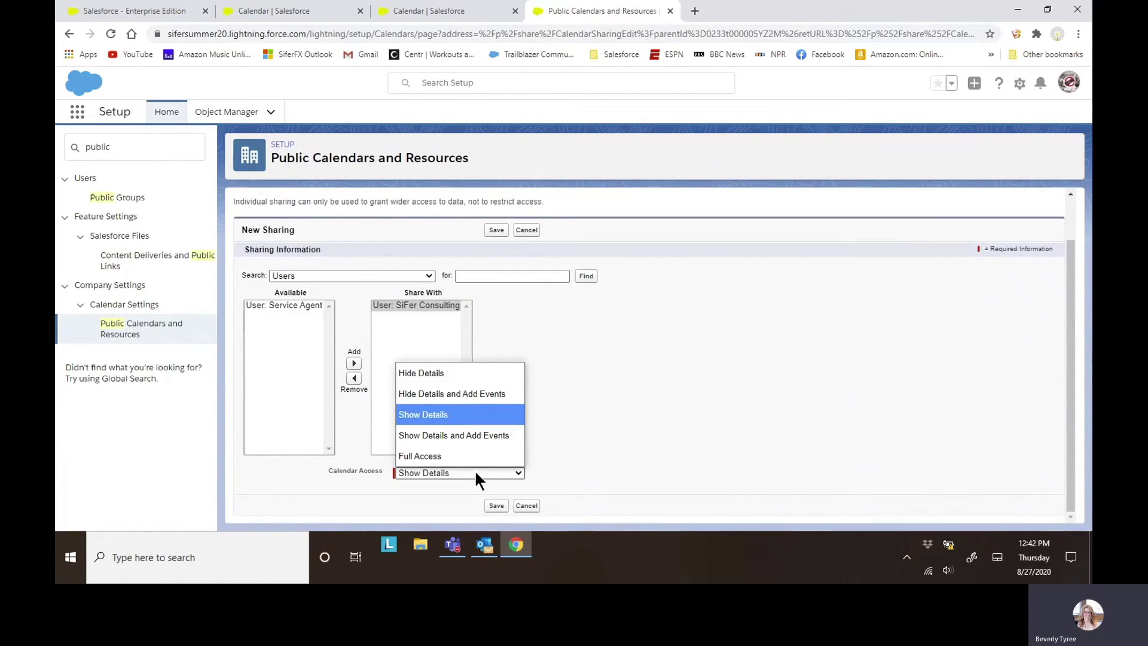
click(455, 460)
click(495, 504)
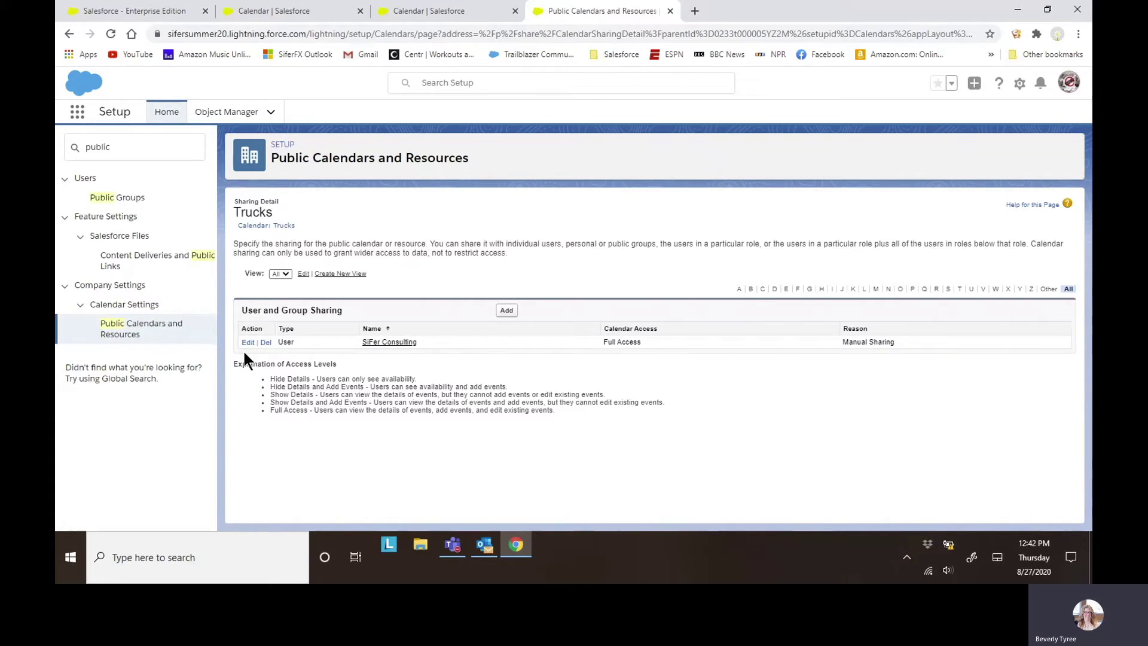
Return to the Sales calendar and add the public calendar Trucks to Other Calendars
click(289, 8)
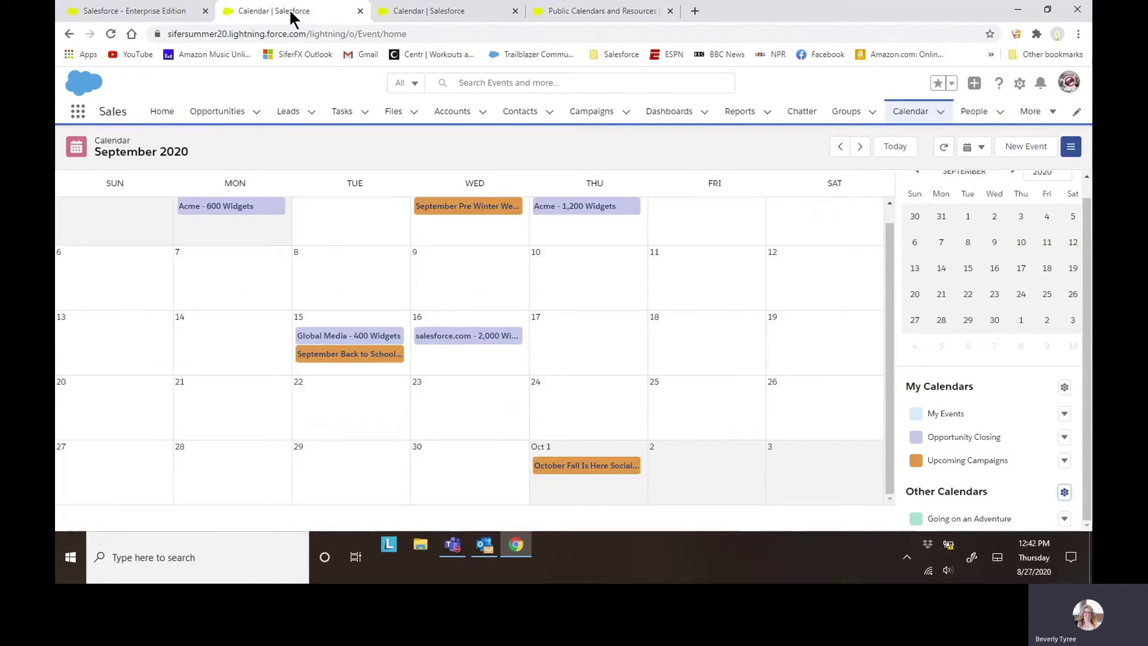
click(1065, 493)
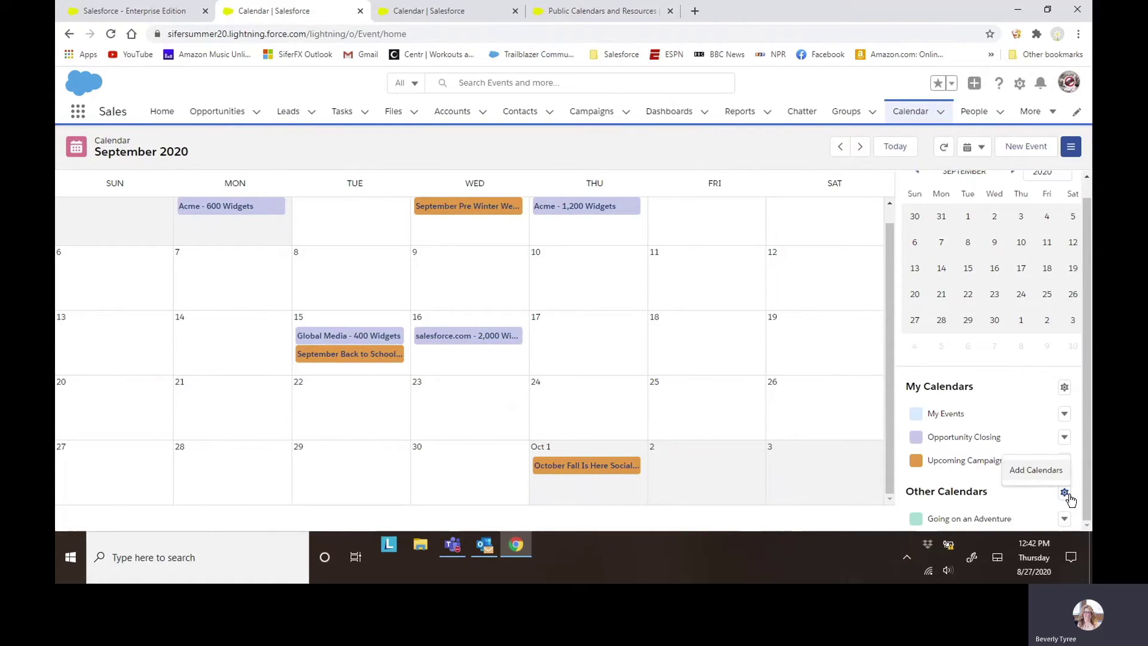
click(1043, 472)
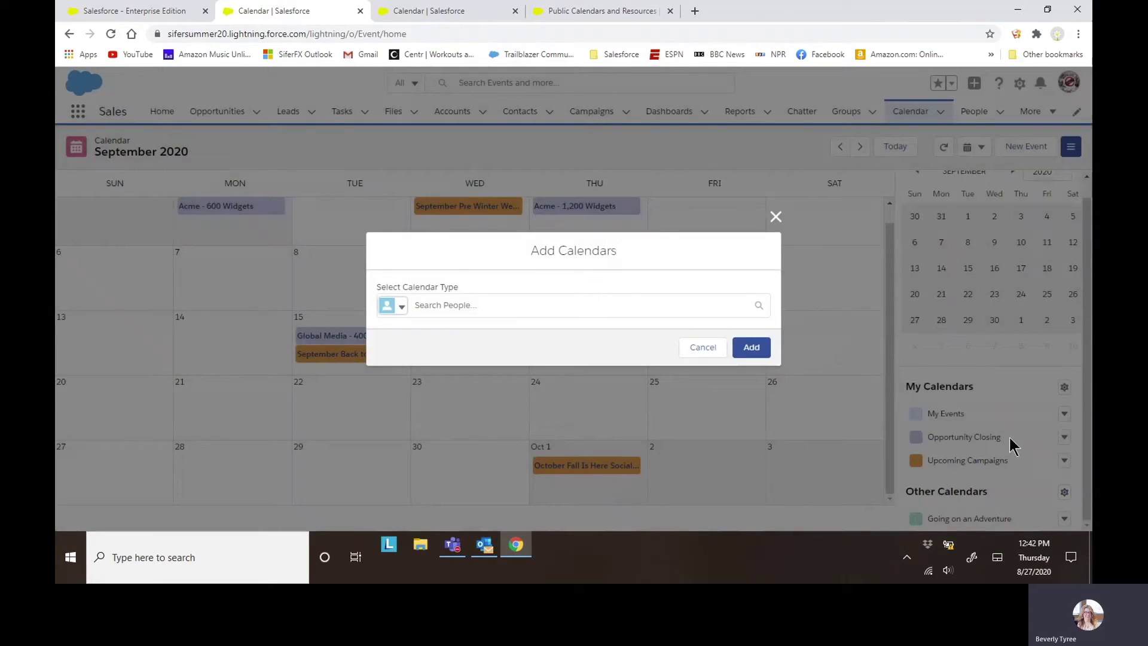
click(403, 306)
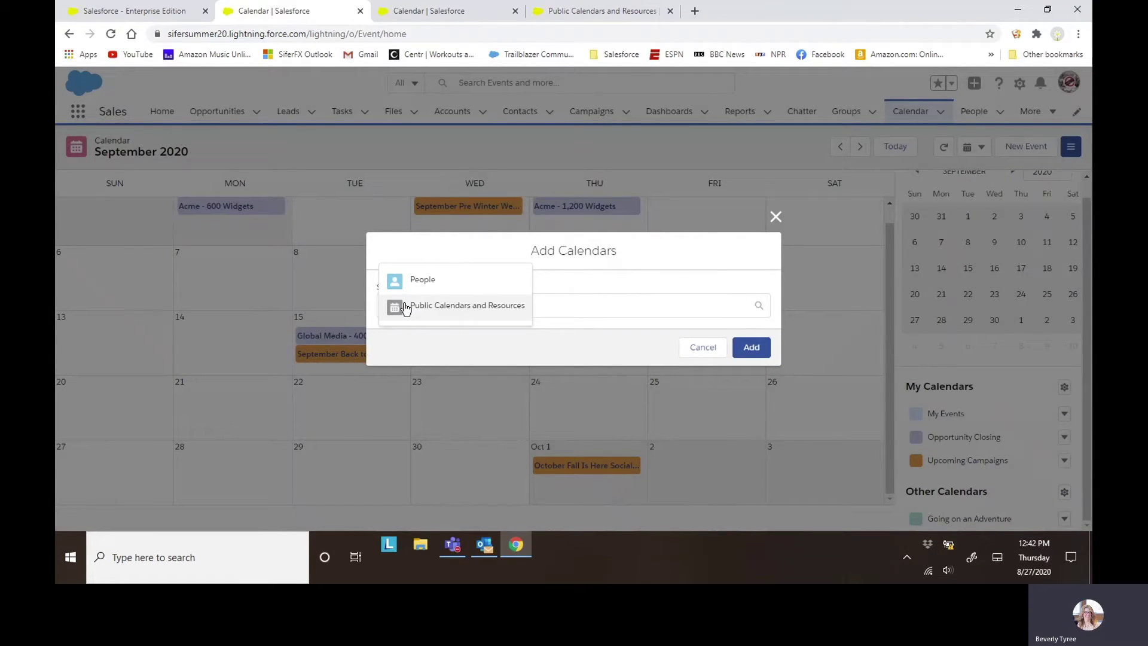
click(406, 308)
click(442, 306)
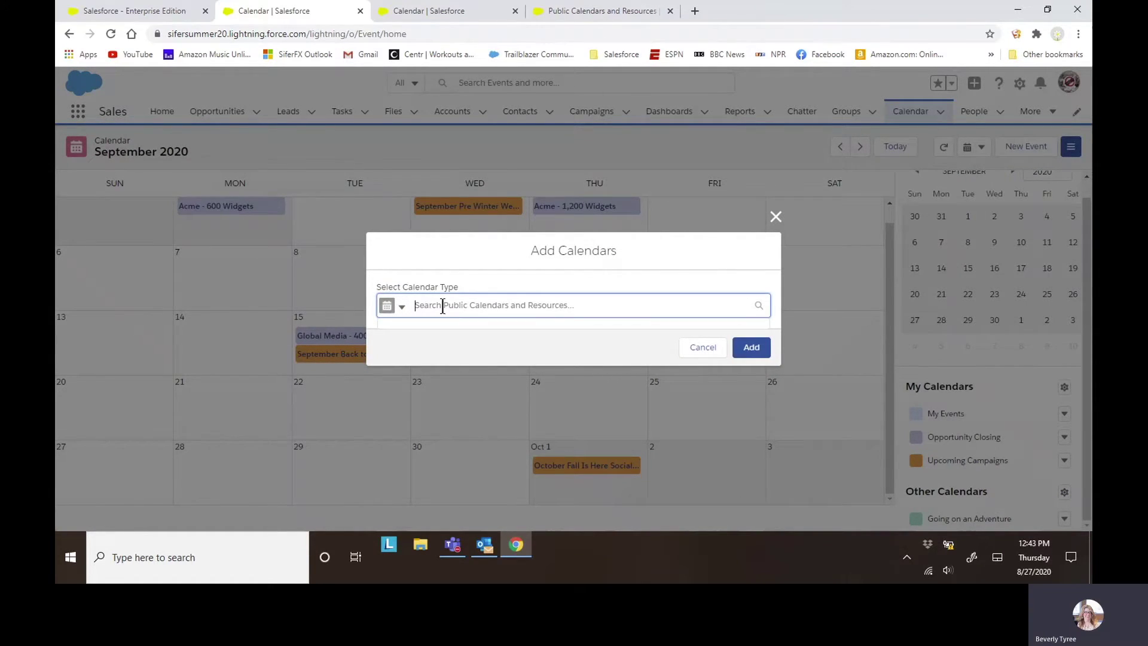
text(truck)
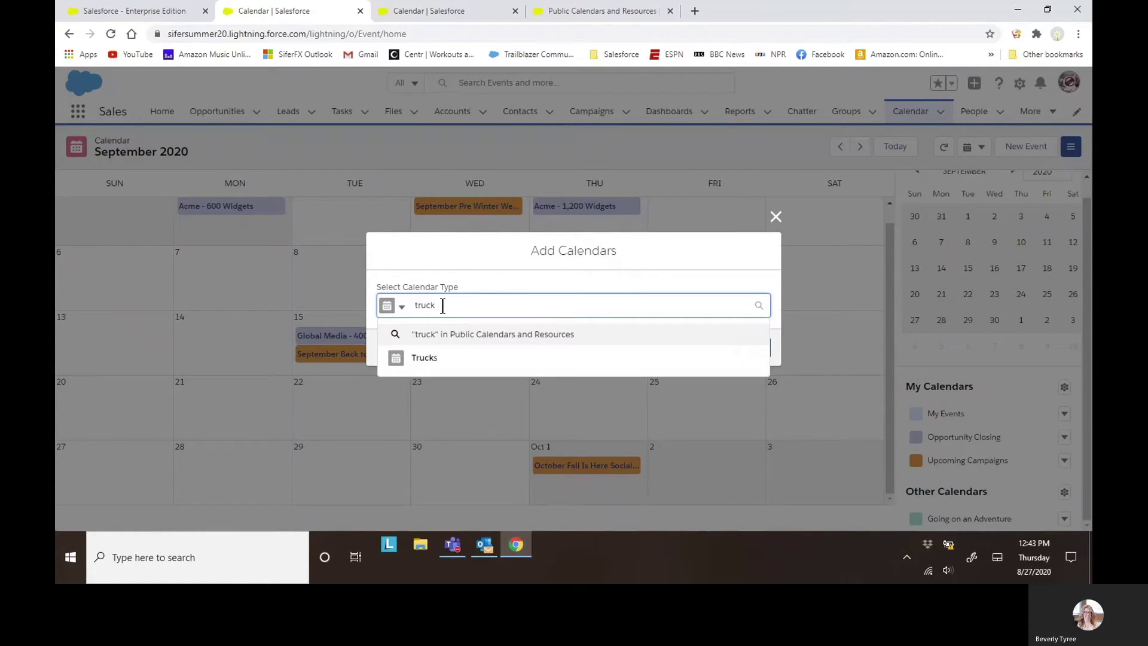
click(429, 360)
click(750, 351)
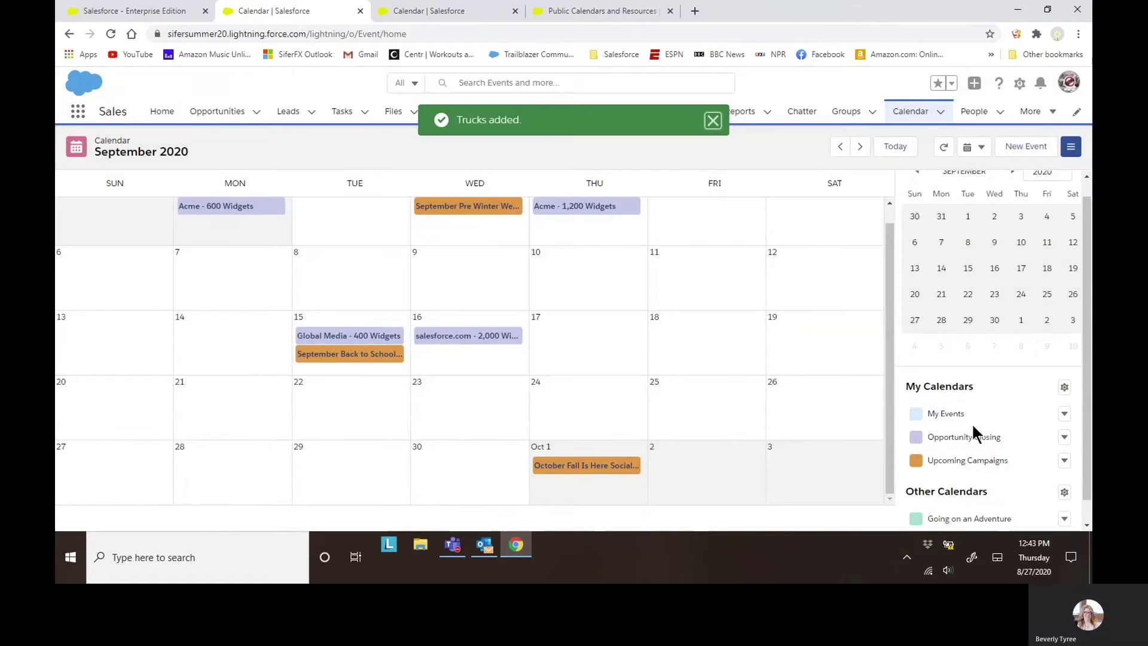
Change the Trucks calendar's color to green and the Going on an Adventure calendar's color to light yellow
scroll(971, 441, down, 1)
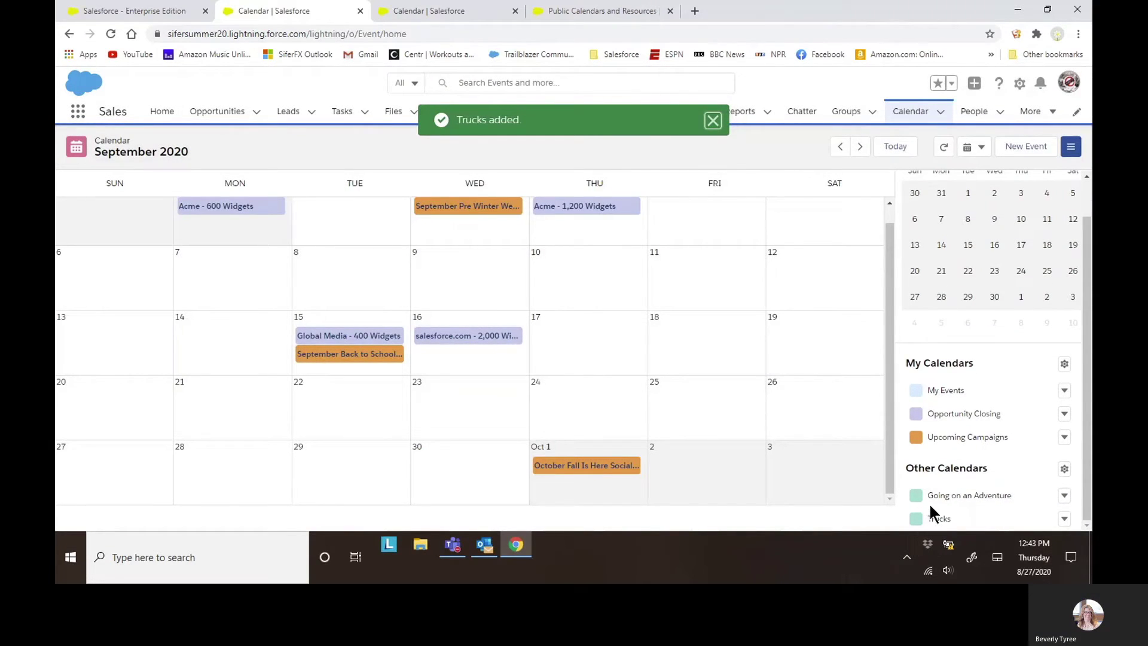
click(1063, 519)
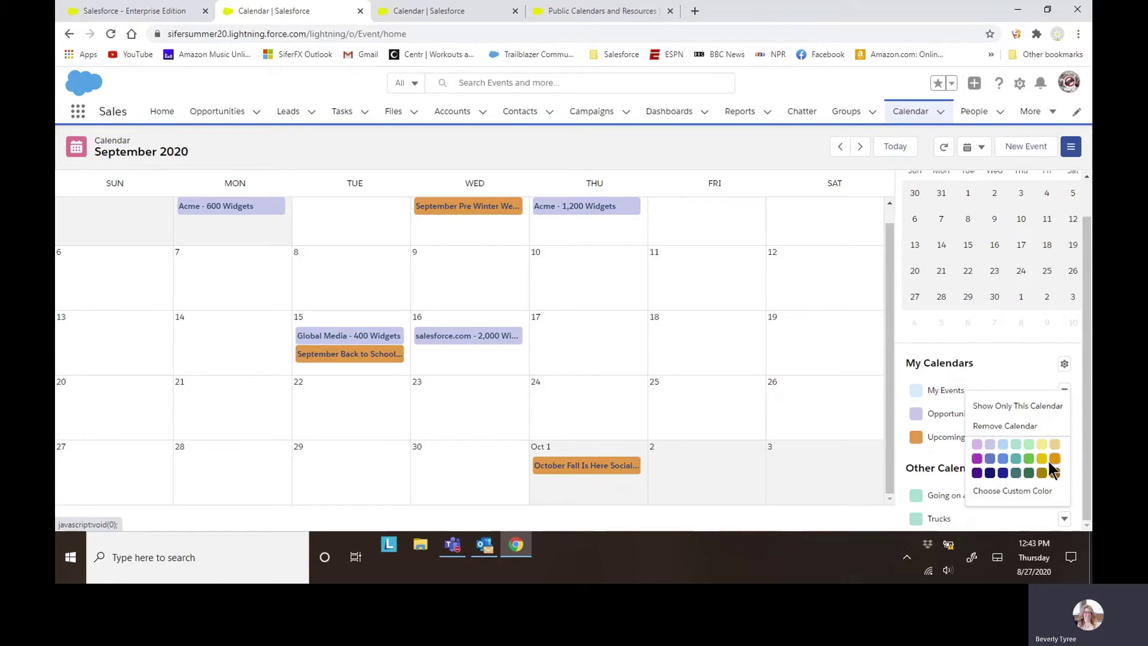
click(1030, 459)
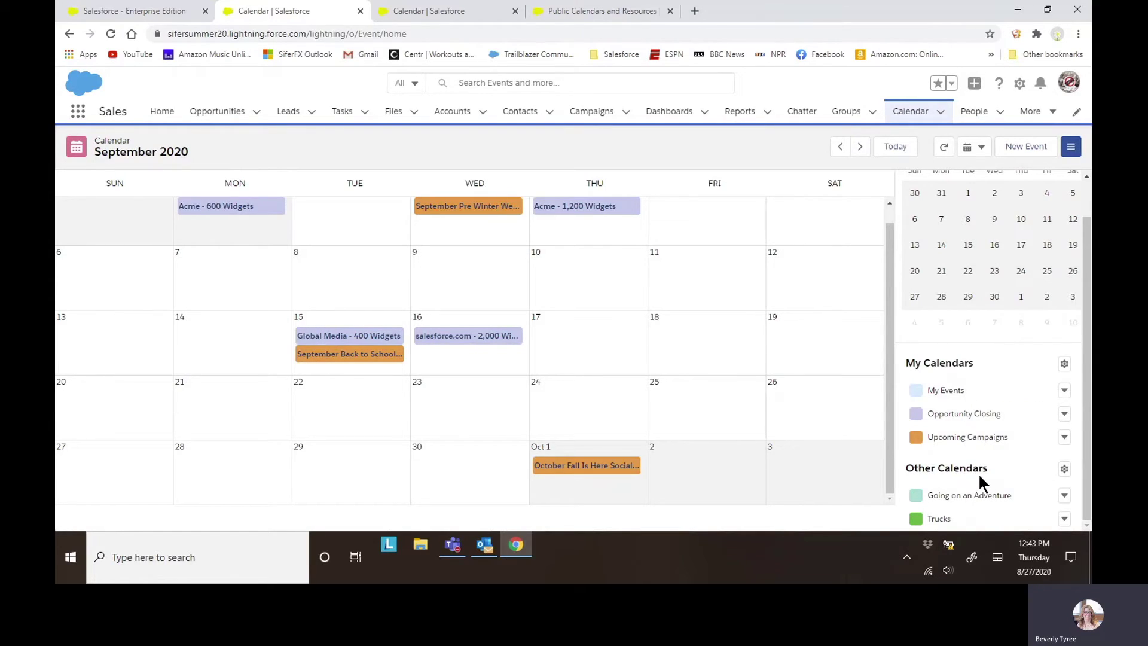
click(1064, 496)
click(1042, 422)
Start a new event, remove SiFer Consulting from Assigned To and switch that field's search type to calendars
click(1025, 147)
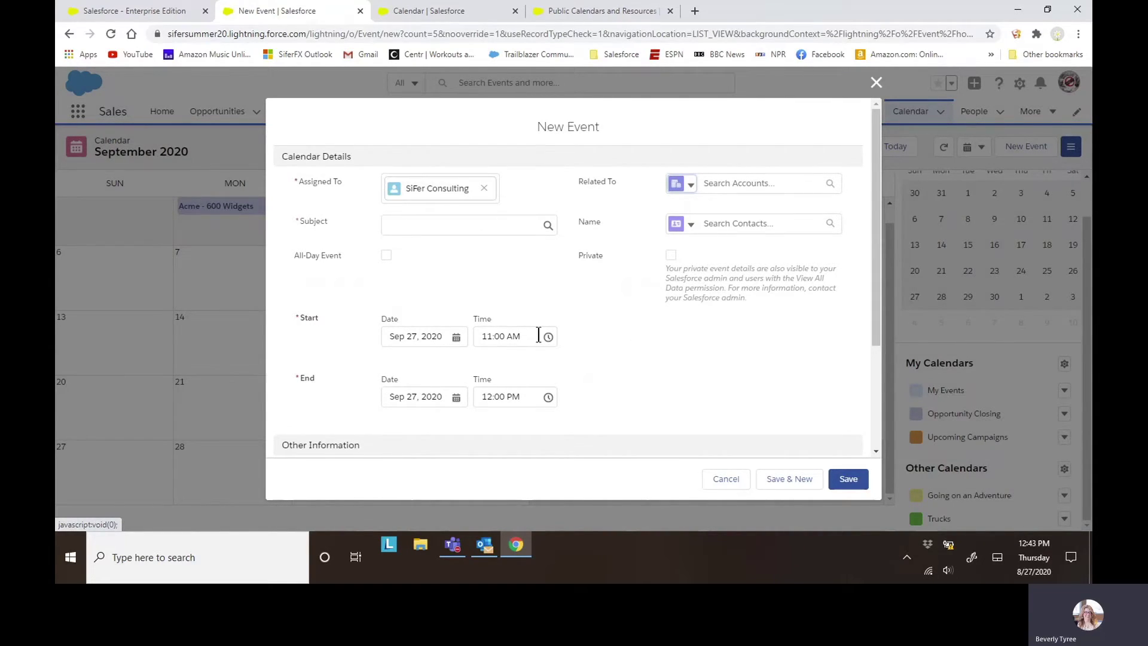
scroll(540, 329, down, 3)
scroll(540, 330, up, 3)
scroll(541, 333, down, 2)
scroll(541, 333, up, 2)
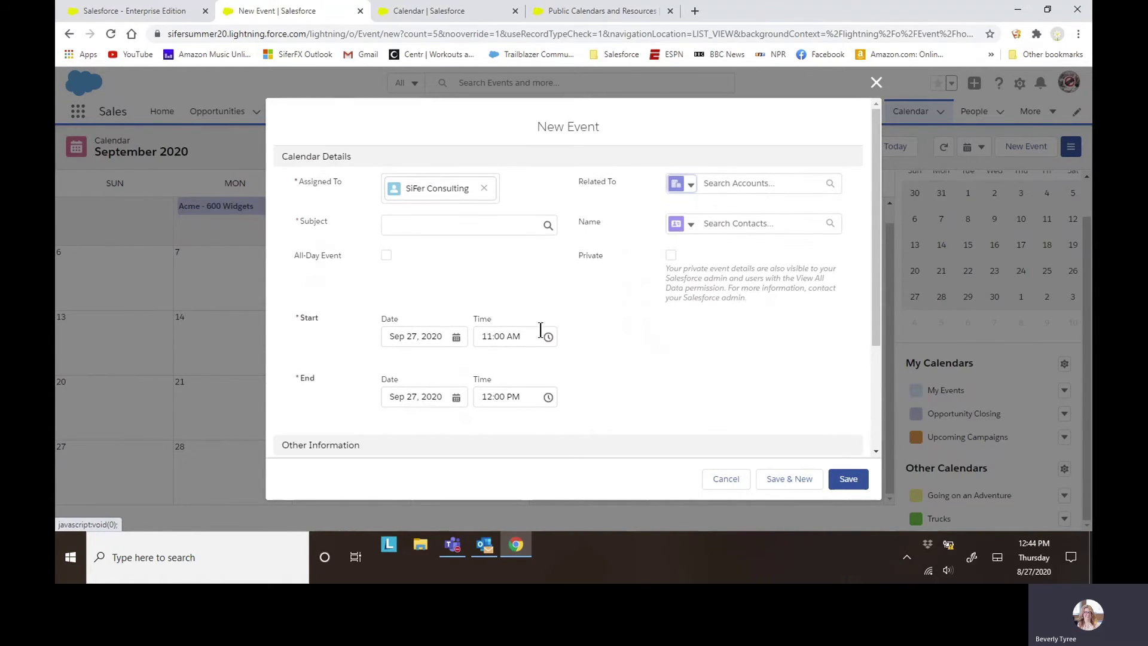
click(485, 188)
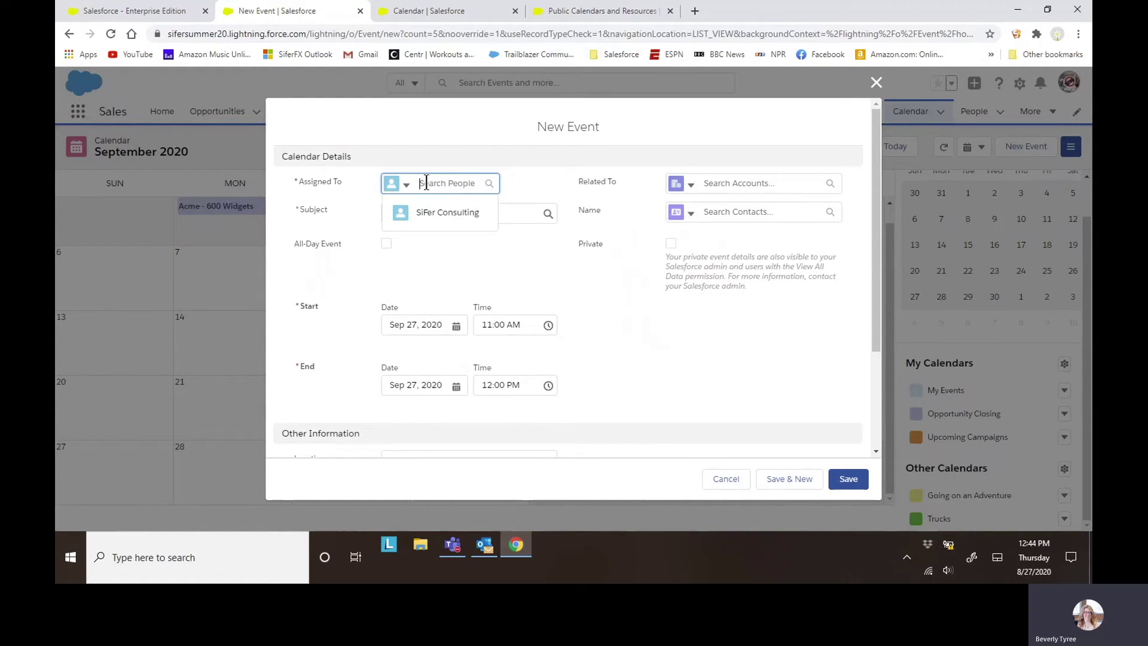
click(406, 186)
click(406, 212)
click(432, 188)
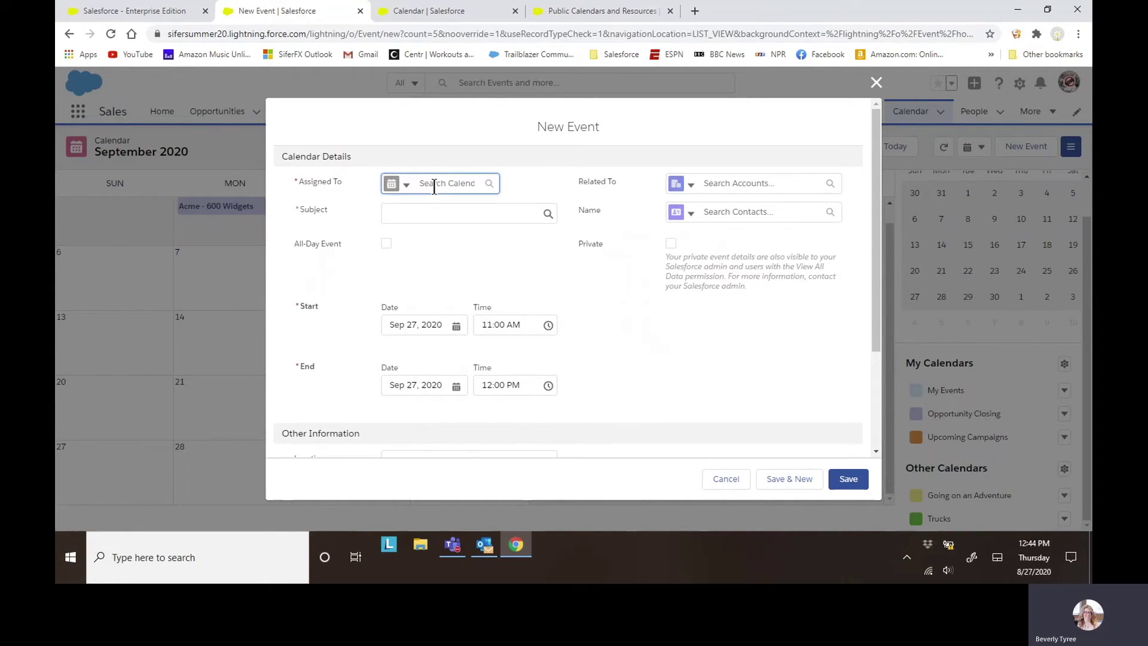
Try to find the event's assigned calendar by searching for "trucks", and clear the search text
text(trucks)
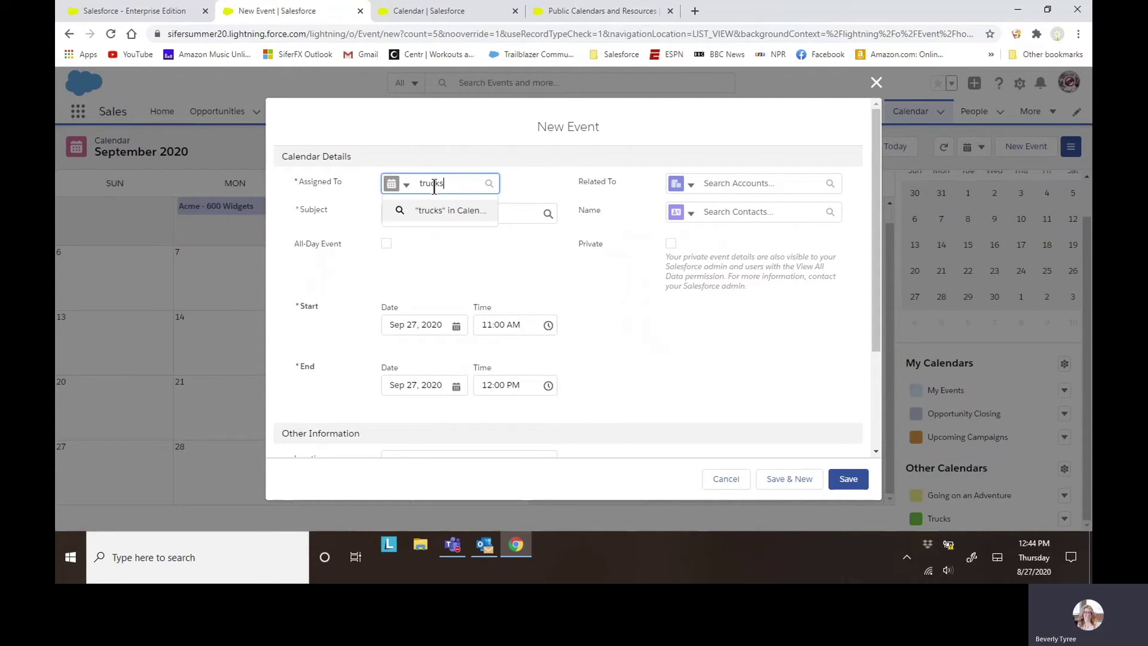
key(BackSpace)
key(BackSpace)
key(BackSpace)
key(BackSpace)
key(BackSpace)
key(BackSpace)
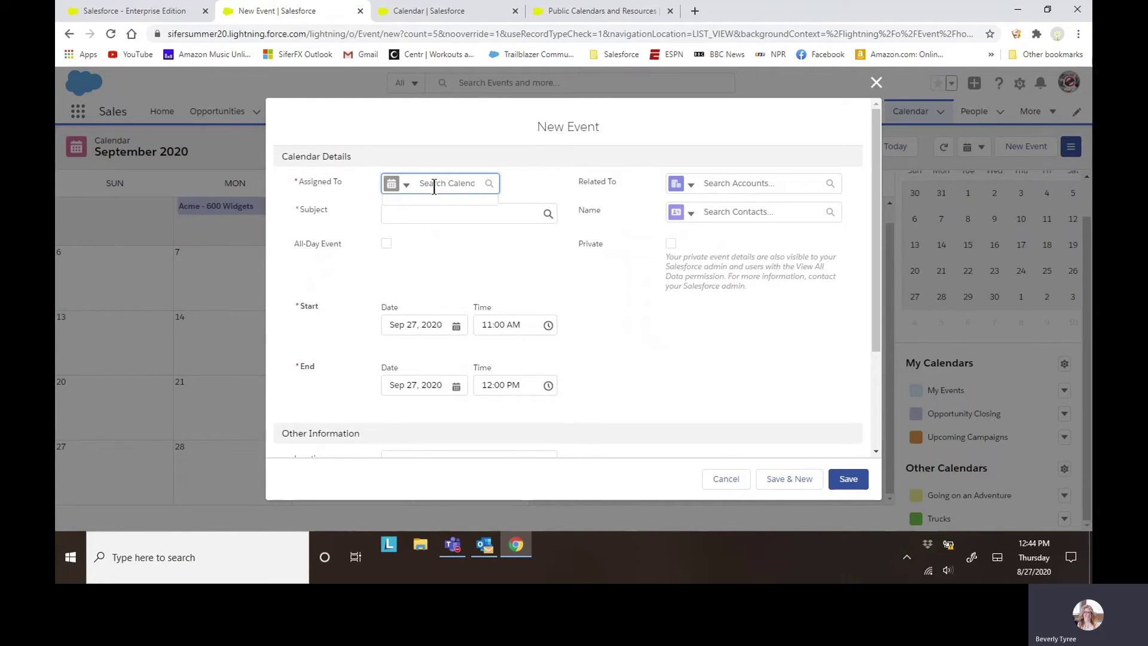
Search the calendars for "going" and assign the new event to the Going on an Adventure calendar
text(going)
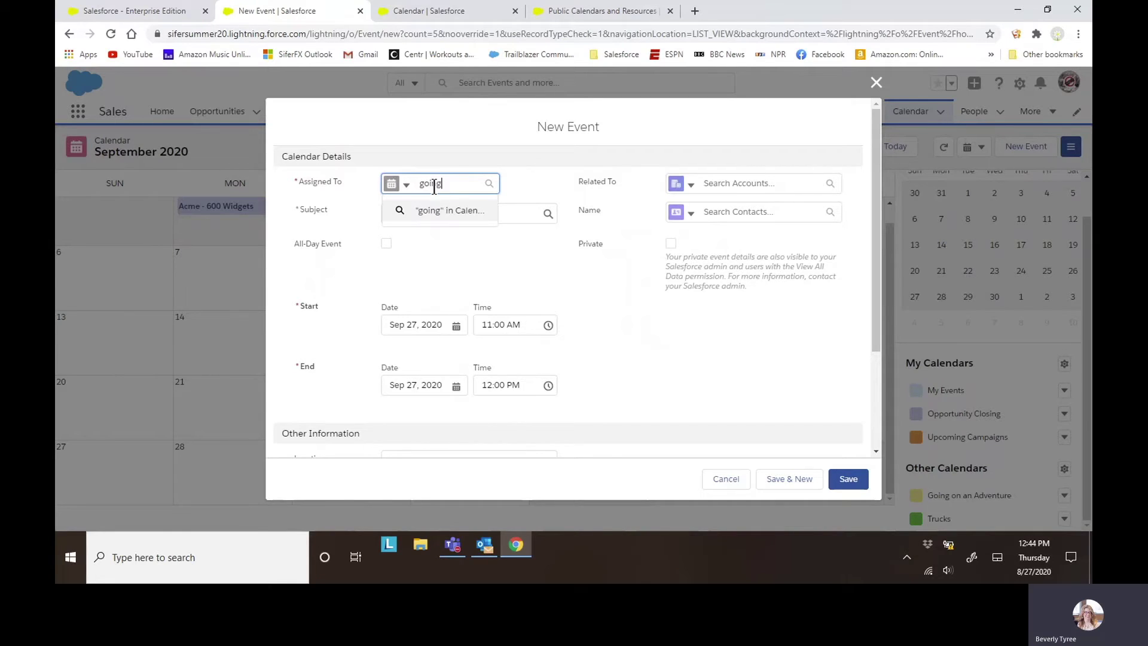
key(Return)
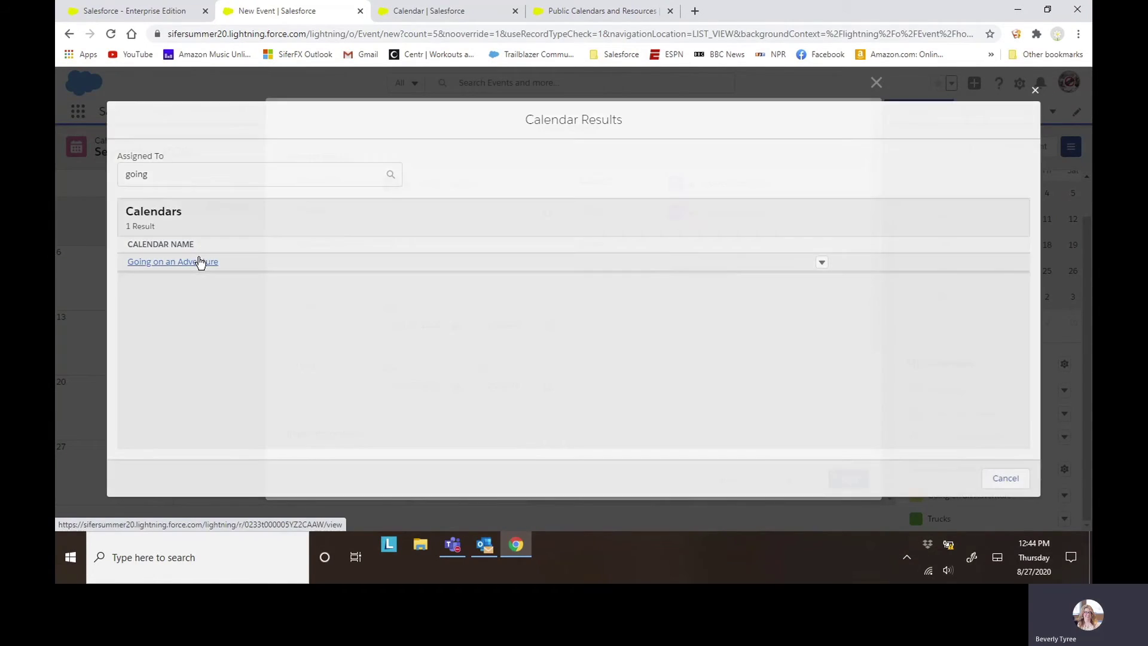
click(200, 263)
Enter "Meeting | Let's walk" as the event's subject
click(431, 227)
text(Meeting )
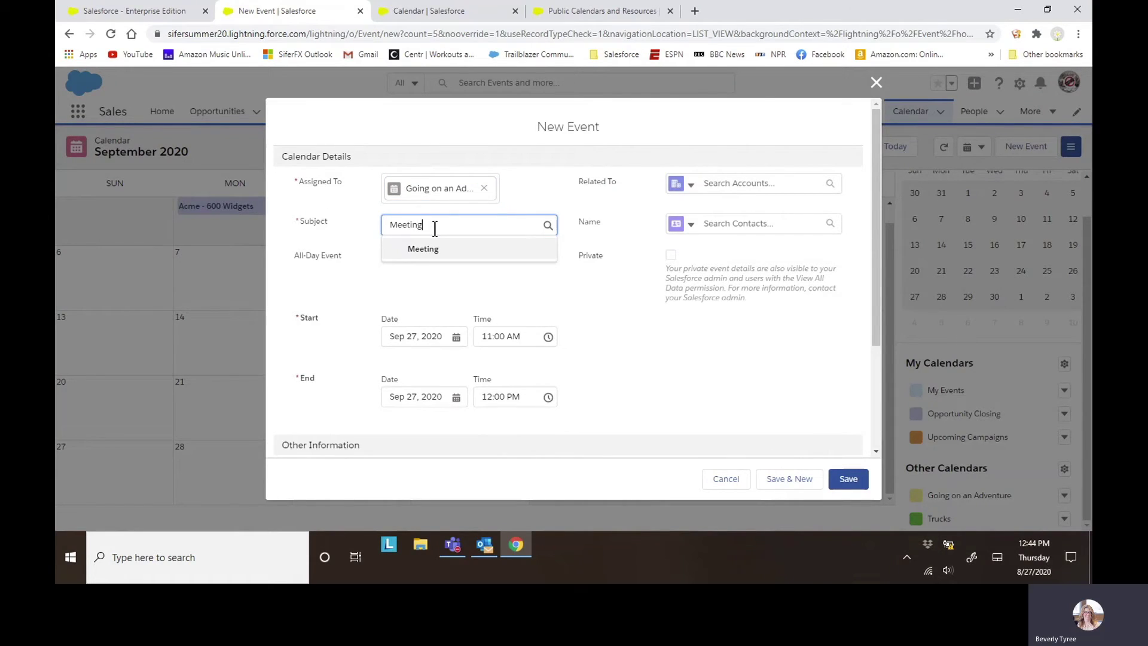
text(| )
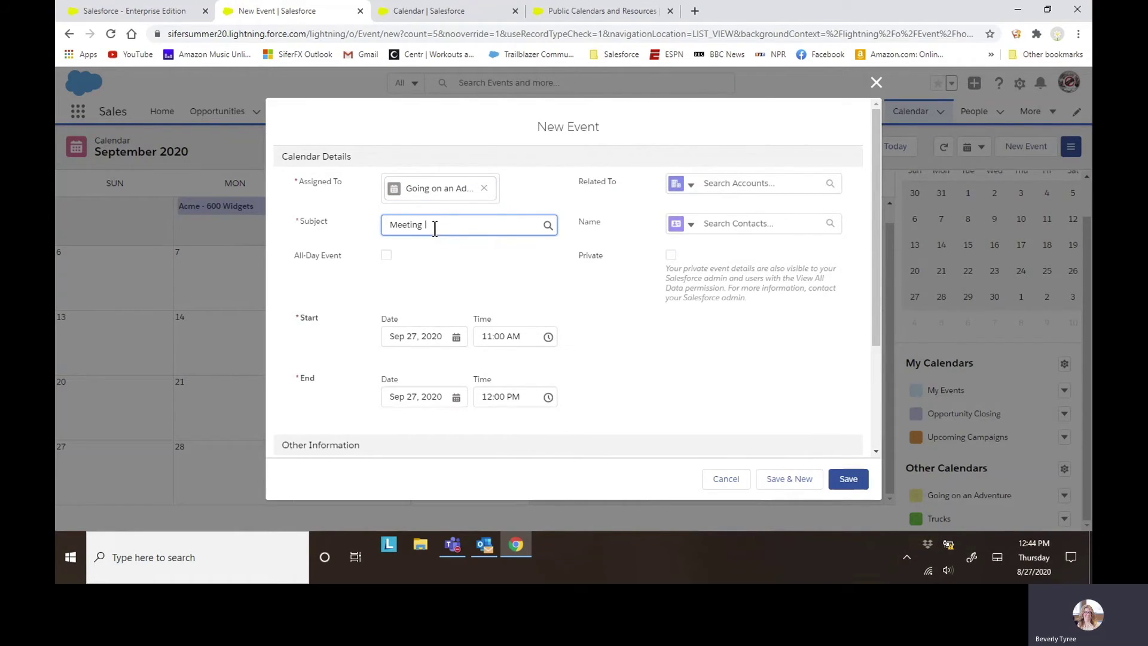
text(L)
text(ift)
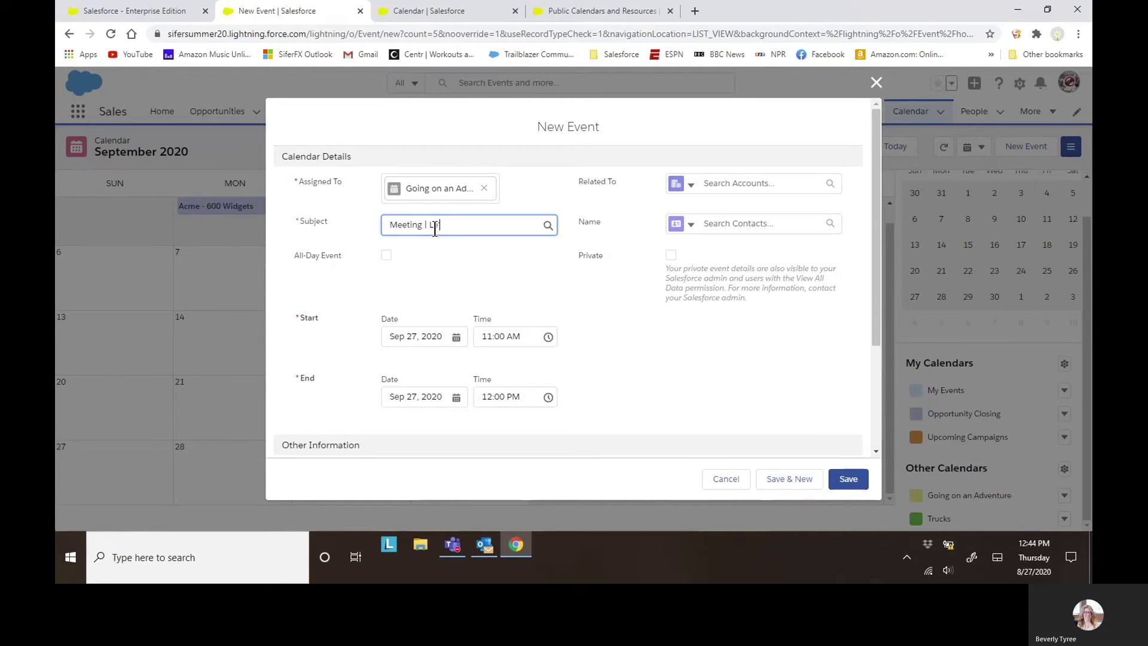
text('s walk)
key(Tab)
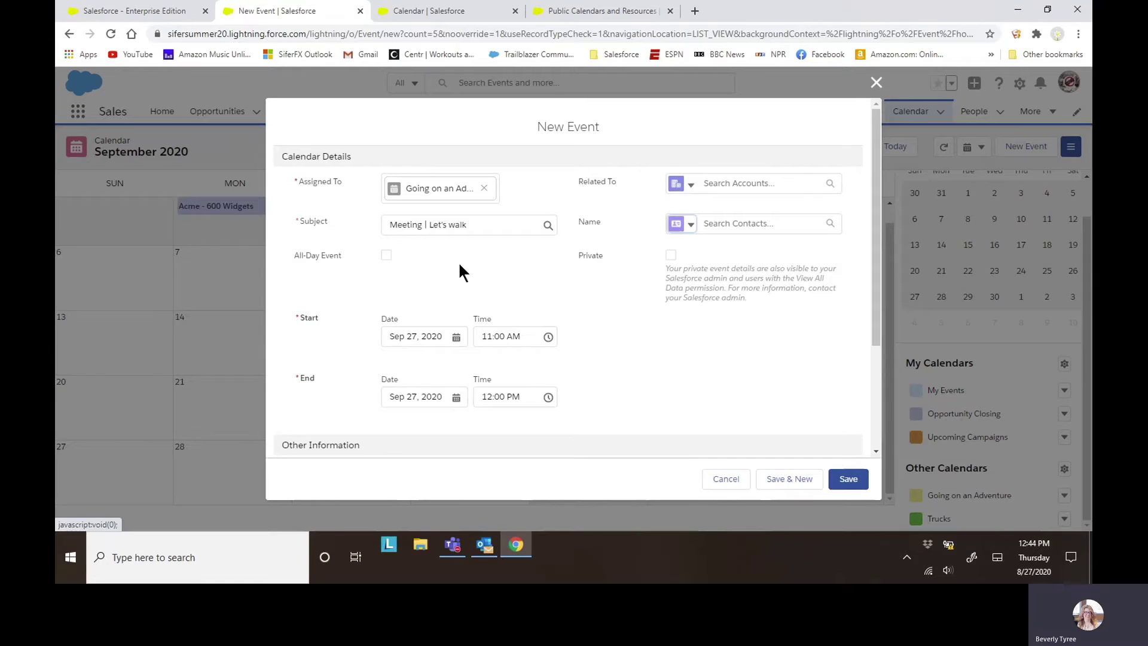
Review the remaining fields of the Let's walk event, keep their default values, and save it
scroll(498, 263, down, 1)
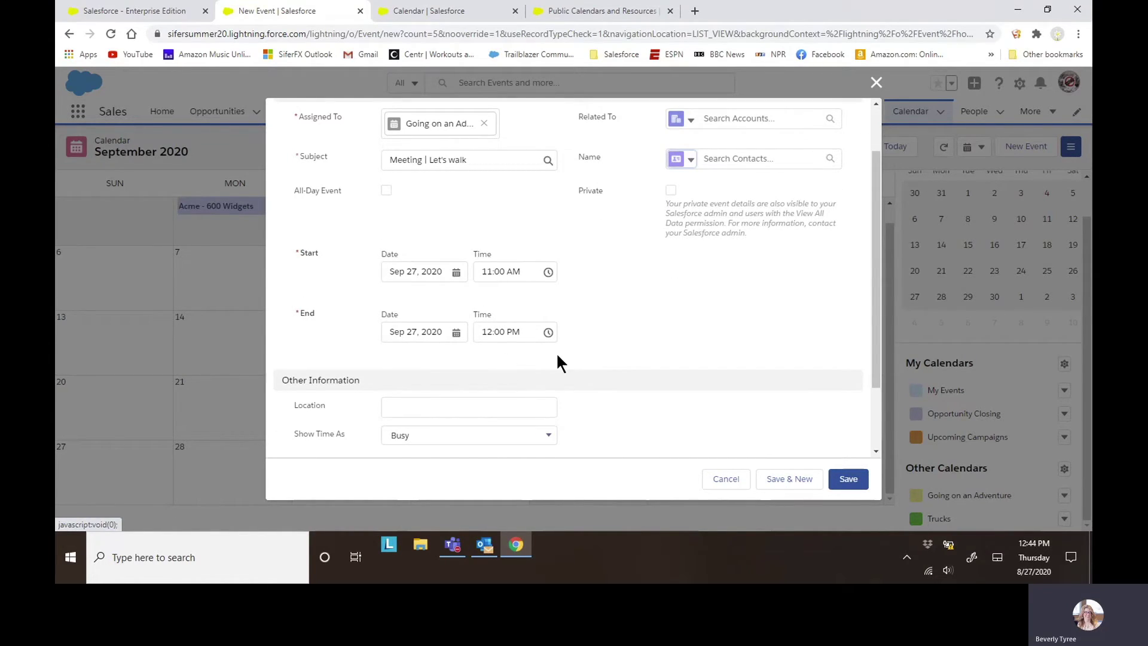
scroll(612, 289, down, 1)
scroll(612, 289, up, 2)
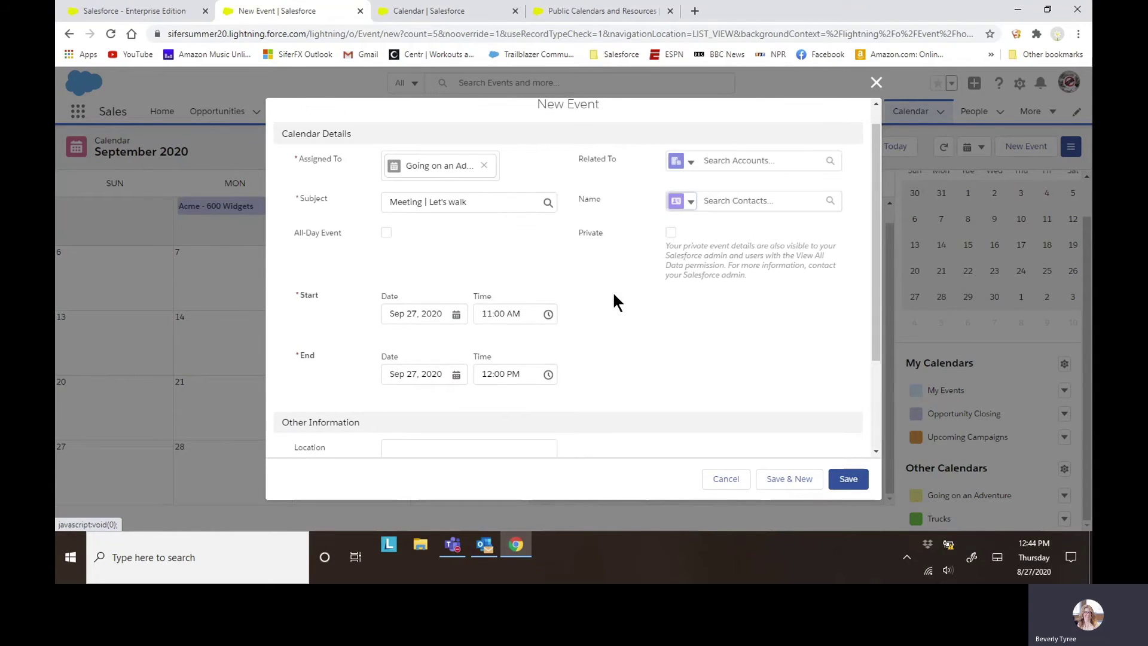
scroll(526, 388, down, 2)
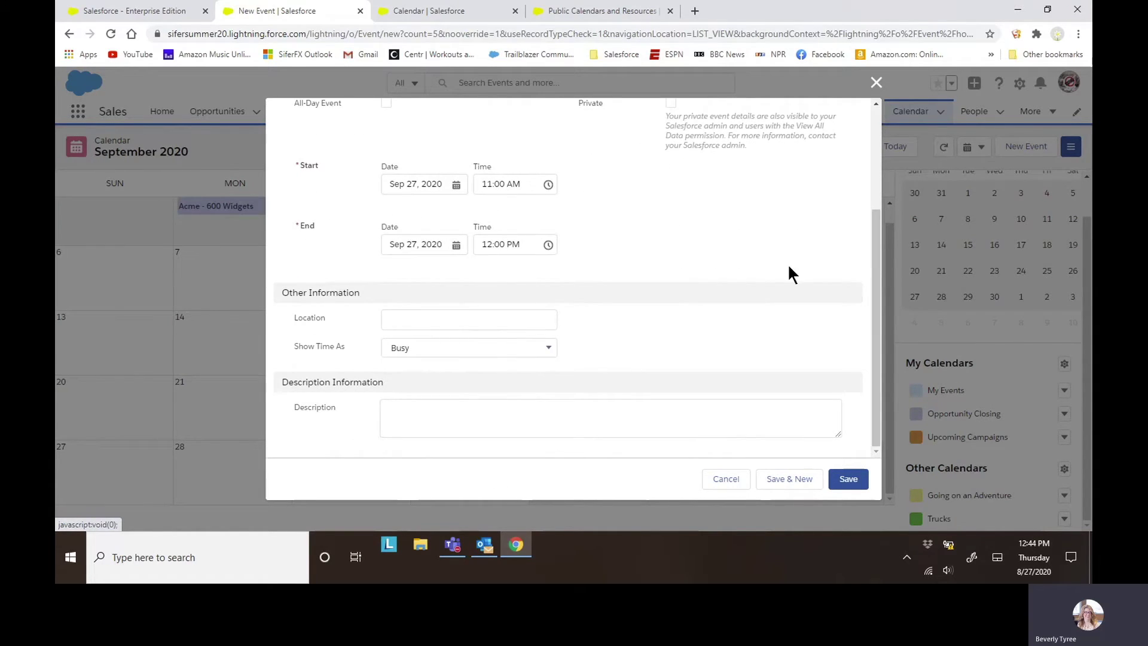
scroll(793, 275, up, 2)
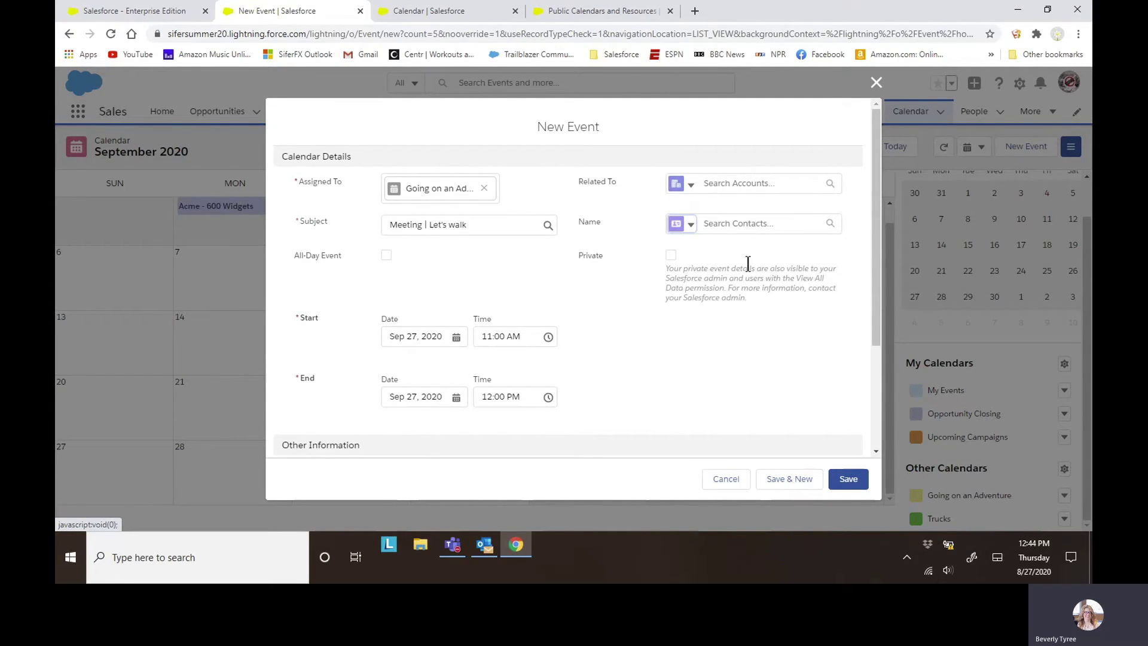
scroll(748, 263, down, 3)
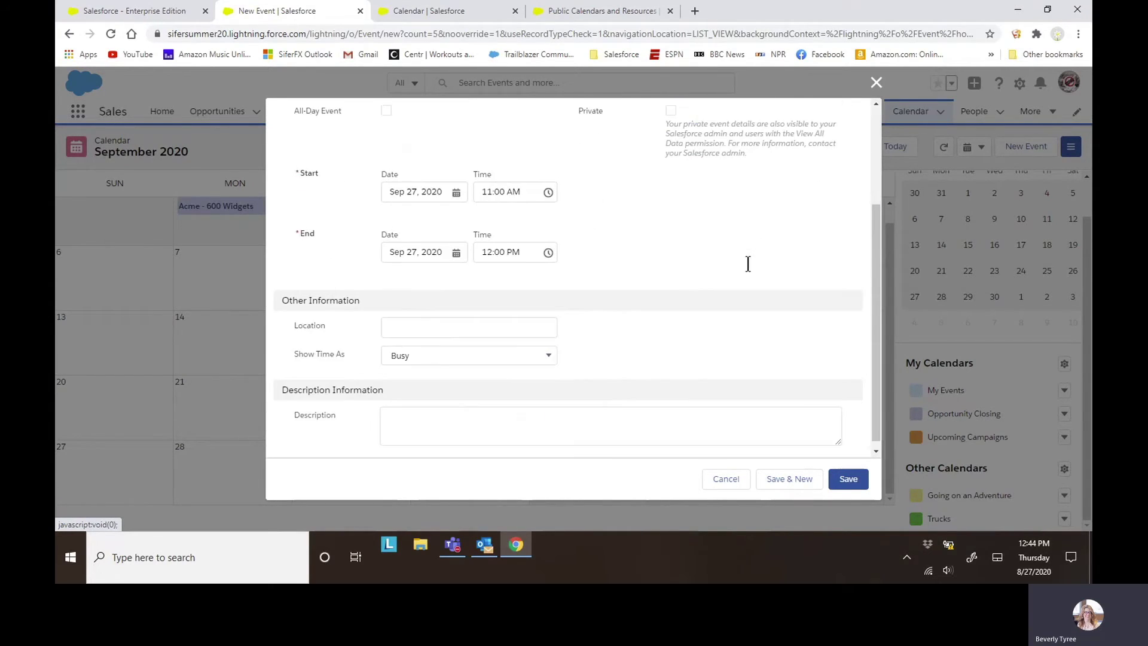
click(847, 479)
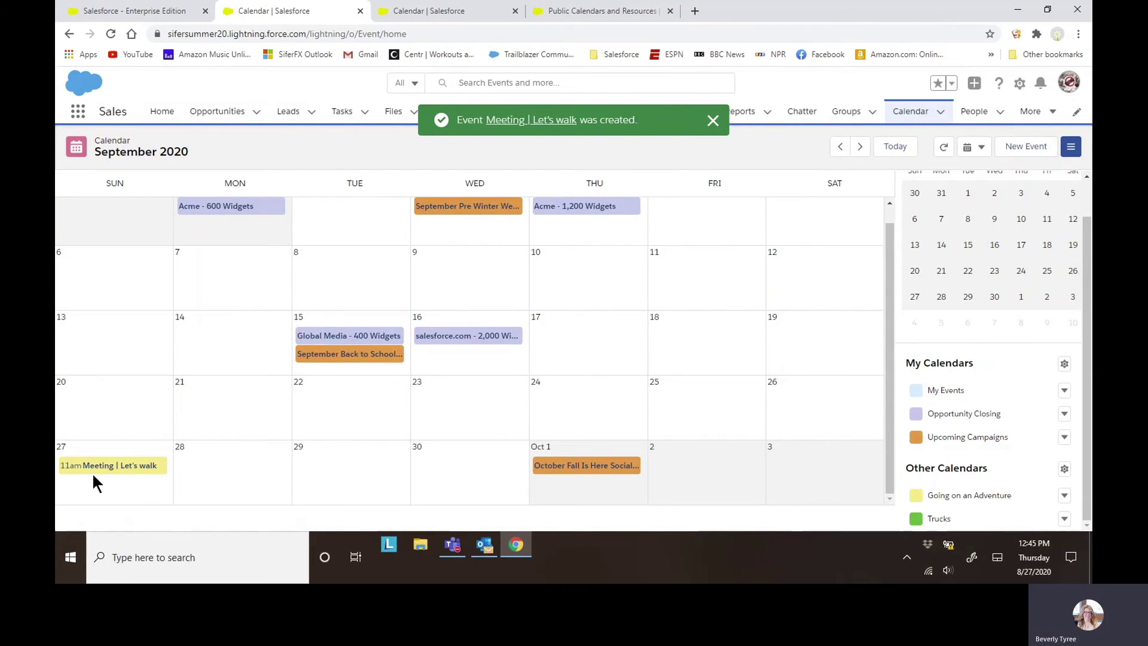
mouse_move(94, 475)
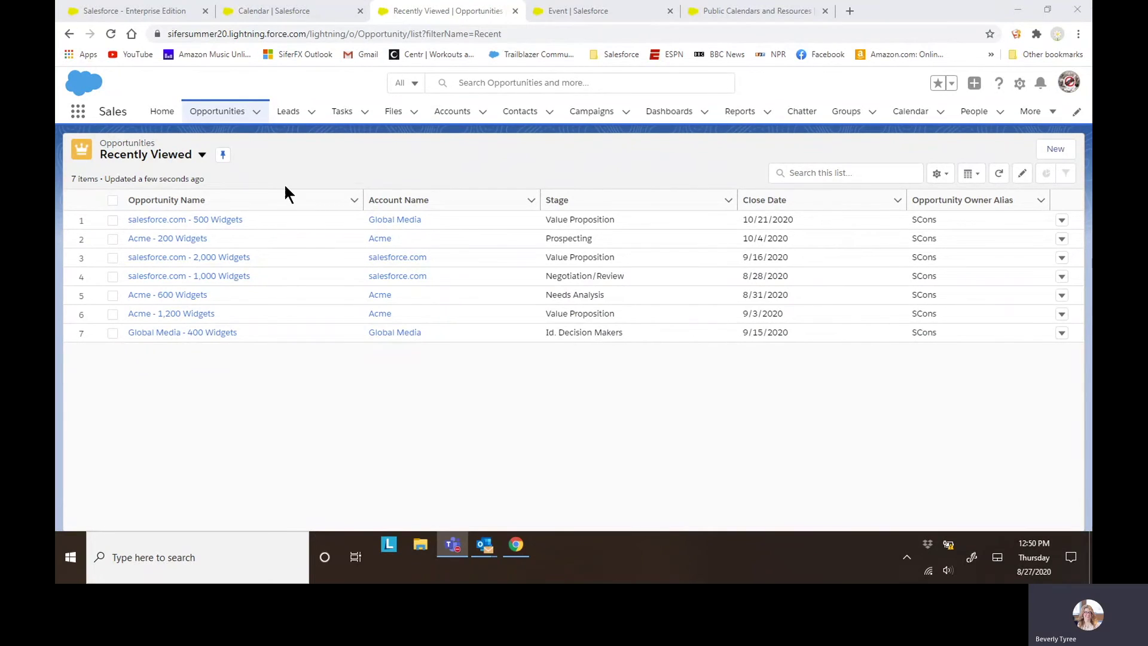
Open the opportunity salesforce.com - 500 Widgets and start a new event from its Open Activities
click(220, 221)
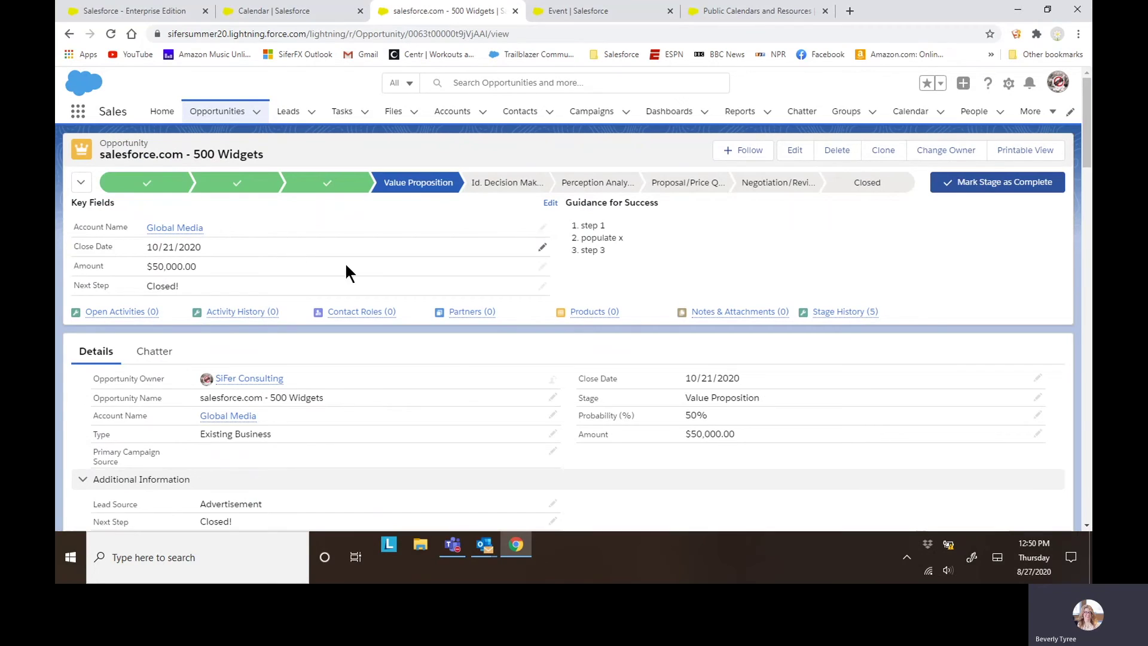
scroll(458, 377, down, 5)
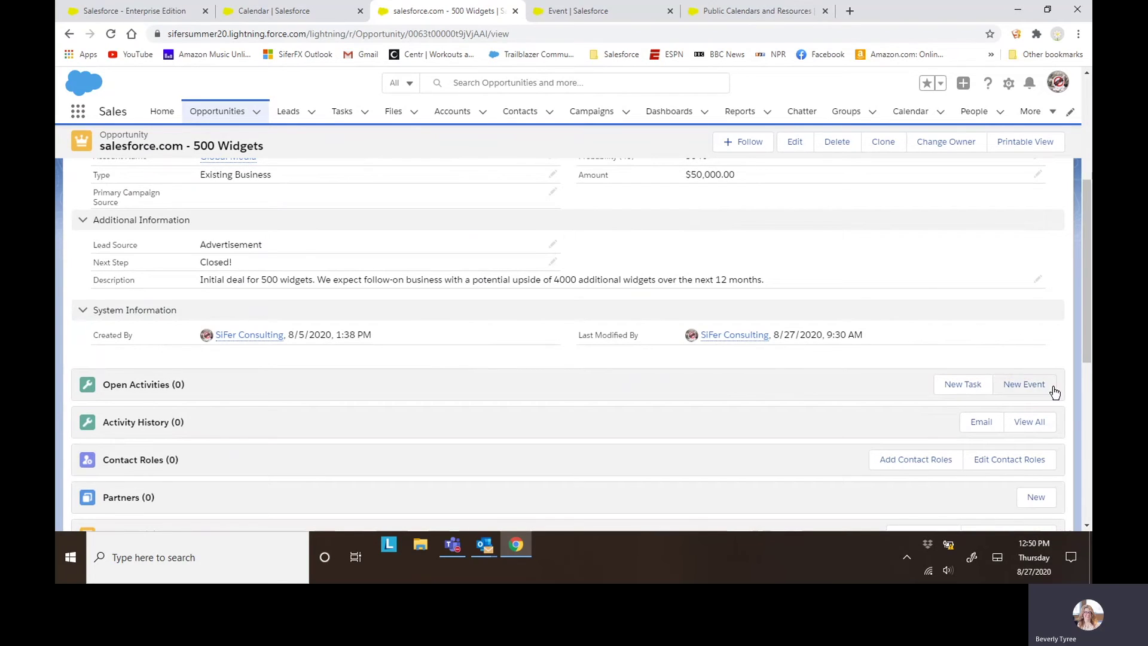
click(1036, 388)
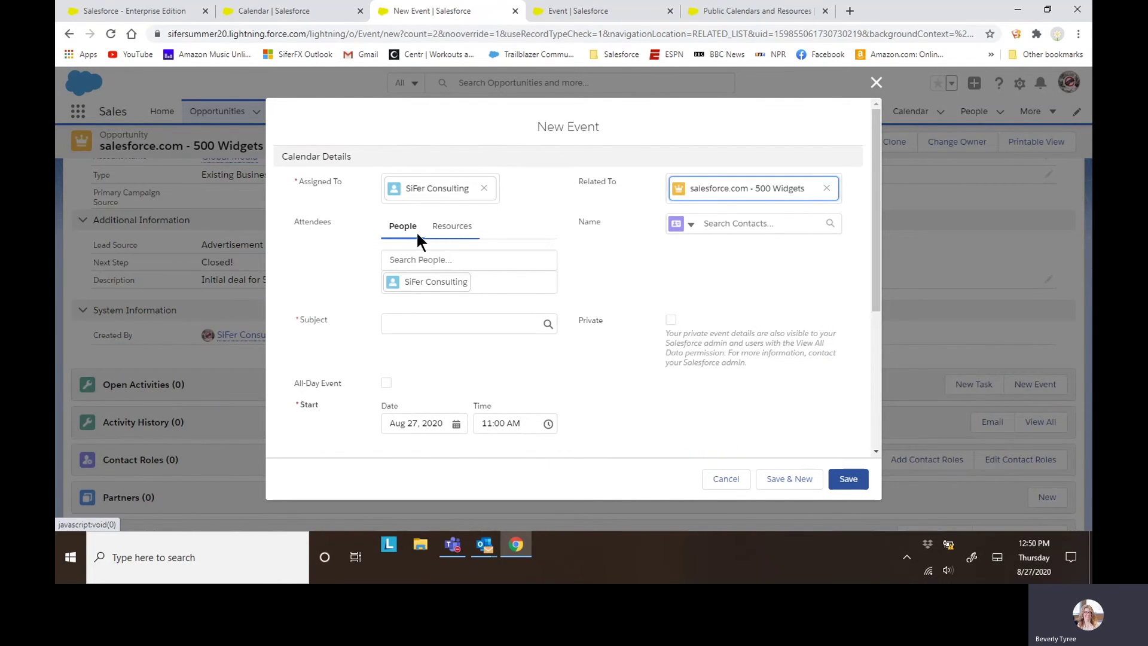
Search the attendee resources for "truck" and add Trucks to the event
click(452, 239)
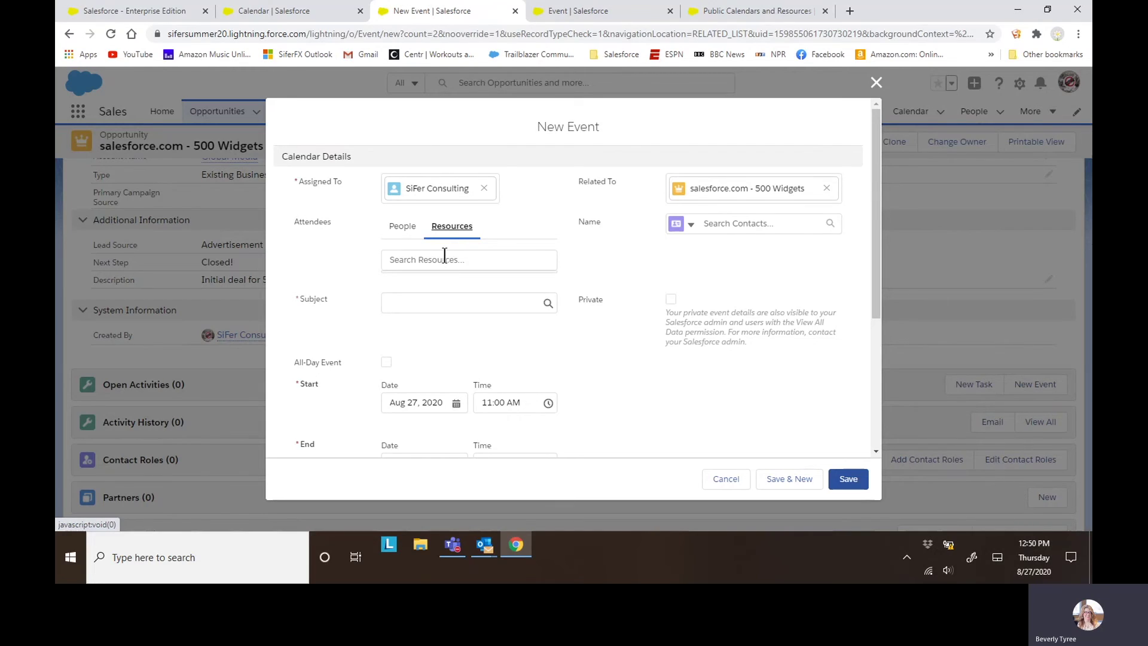
click(444, 259)
text(truck)
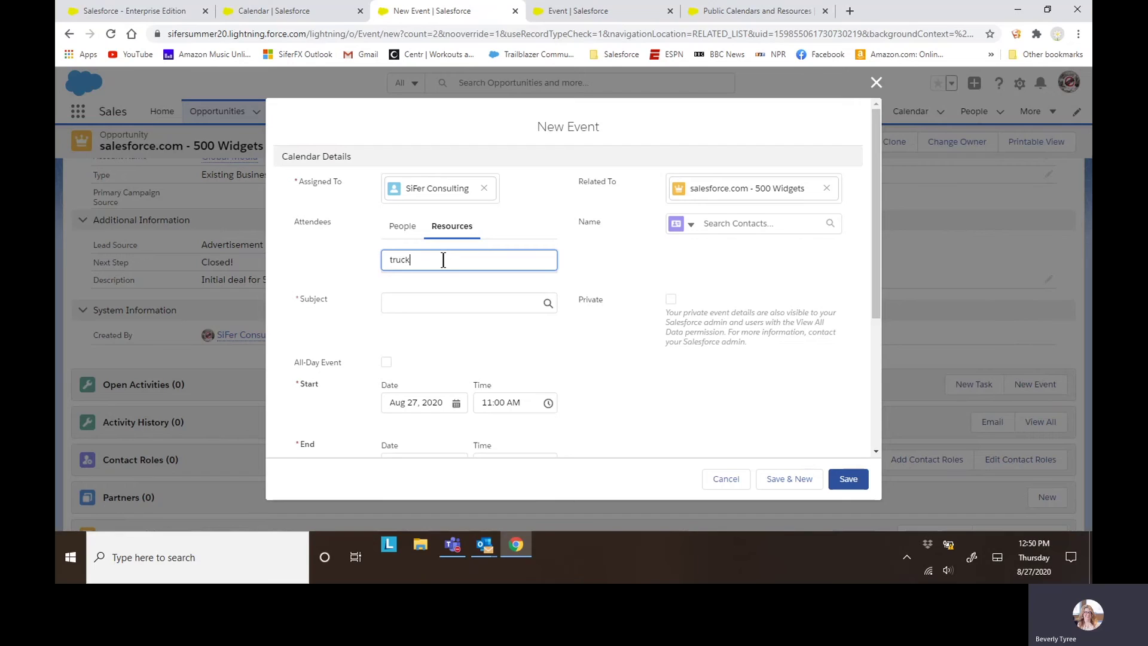
click(436, 282)
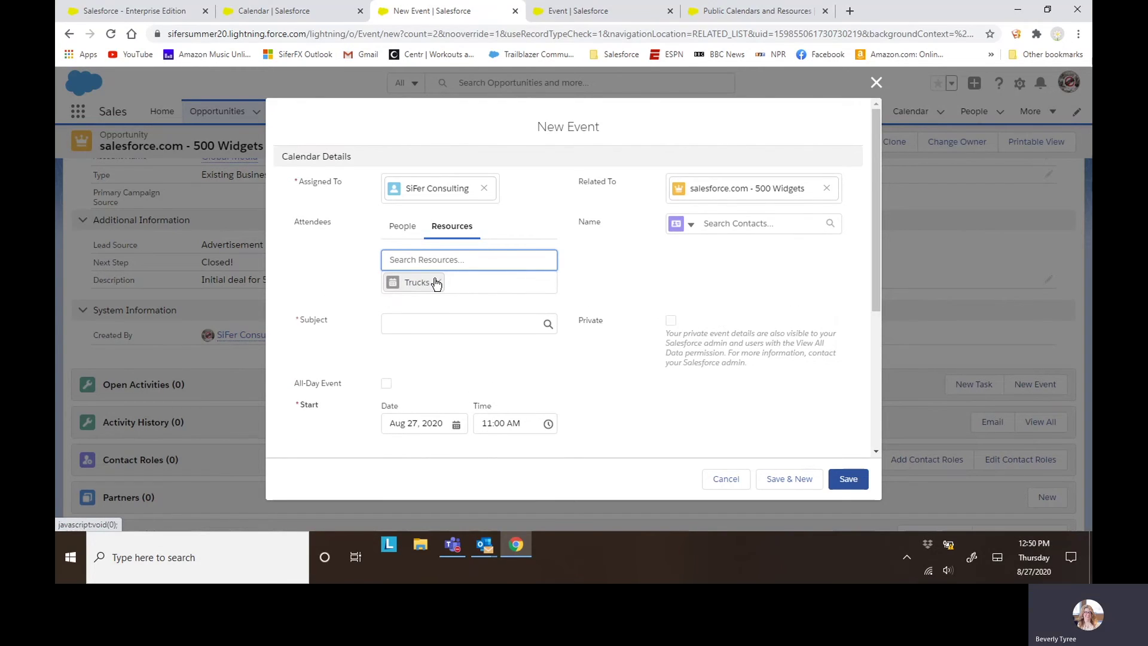
Enter "Meeting | pick up trash" as the opportunity event's subject and save the event
click(451, 324)
text(Meeting |)
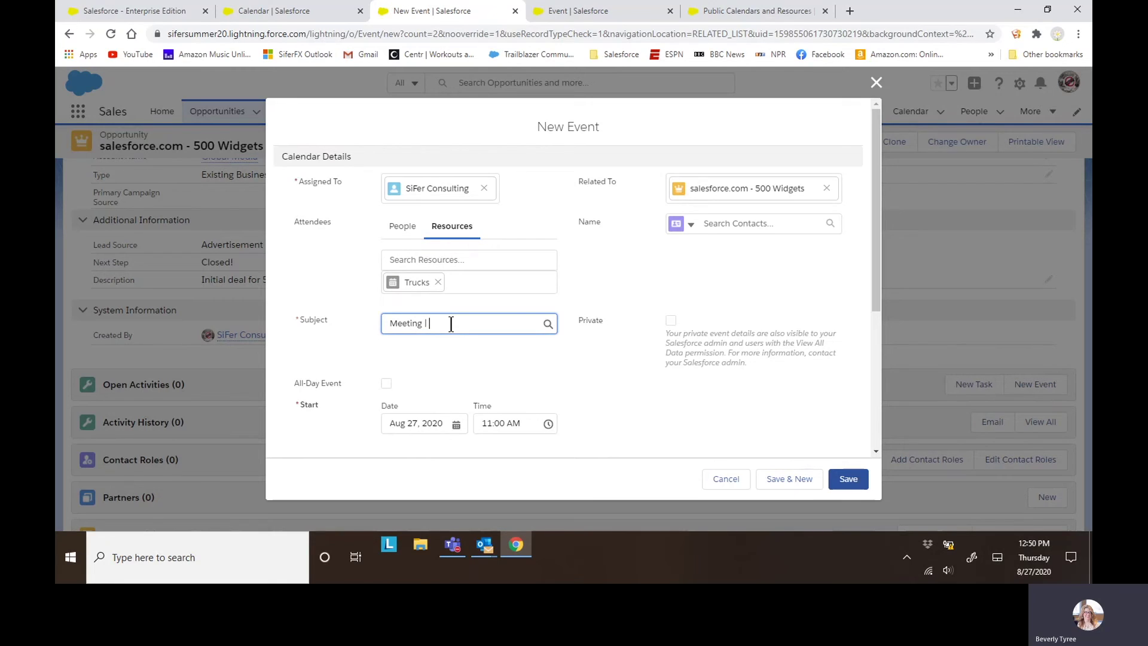
text(I pick up trash)
scroll(578, 342, down, 1)
scroll(578, 343, up, 1)
scroll(656, 372, down, 1)
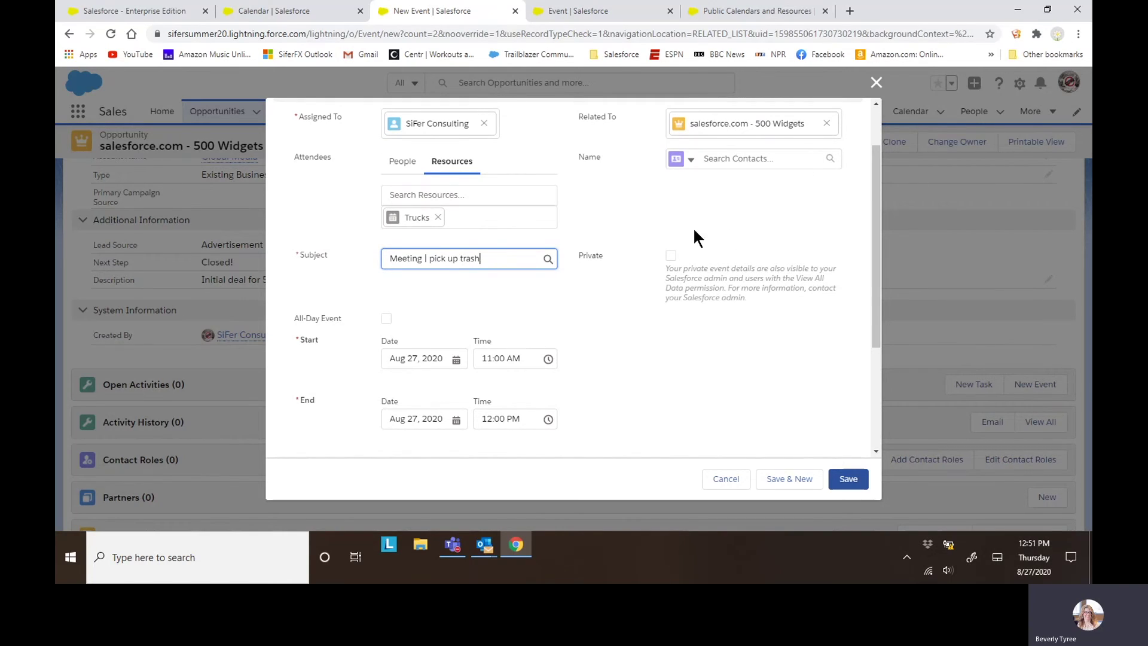
click(851, 482)
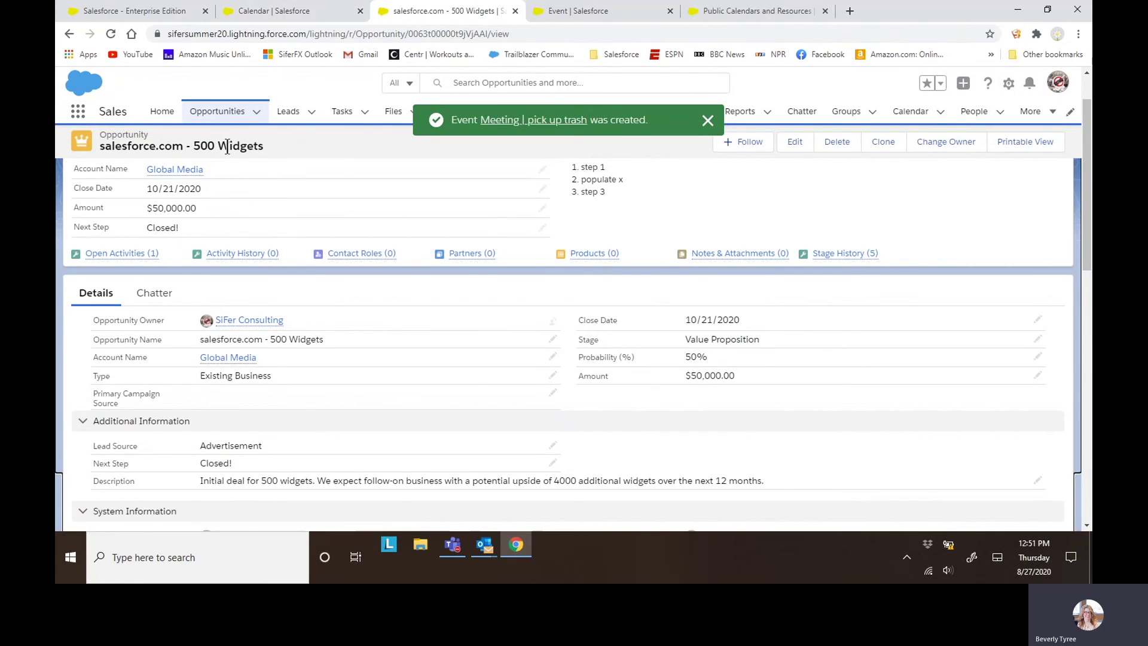
Return to the August 2020 calendar and examine the August 27 pick up trash entries against the My Events and Trucks calendar colors
click(266, 13)
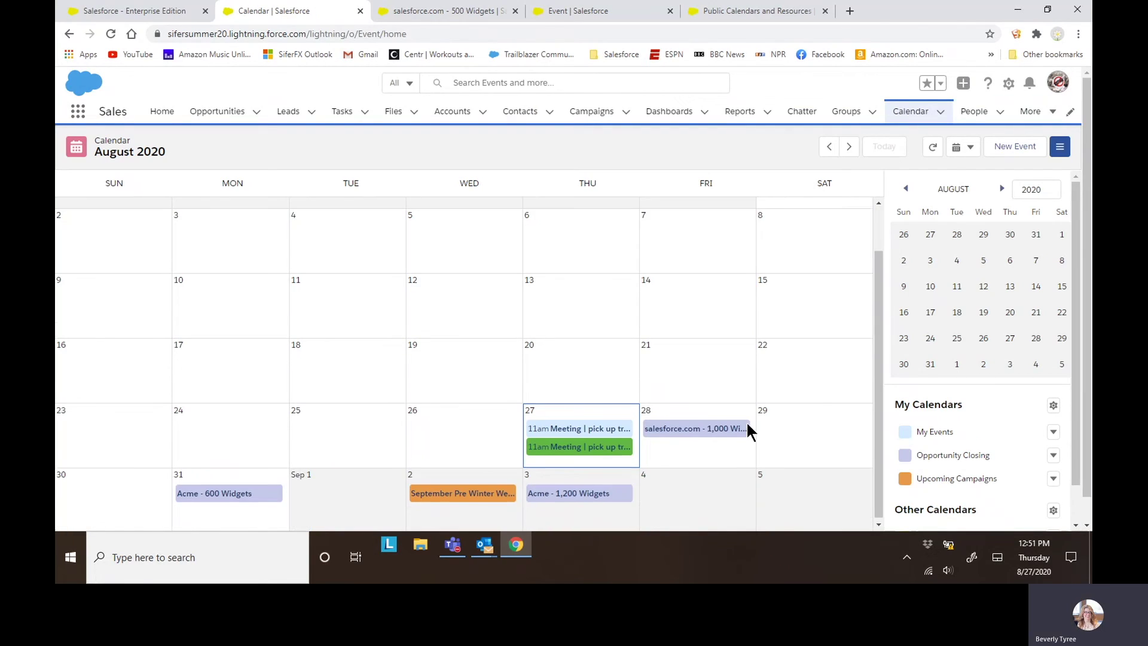
scroll(807, 431, down, 2)
scroll(989, 435, down, 1)
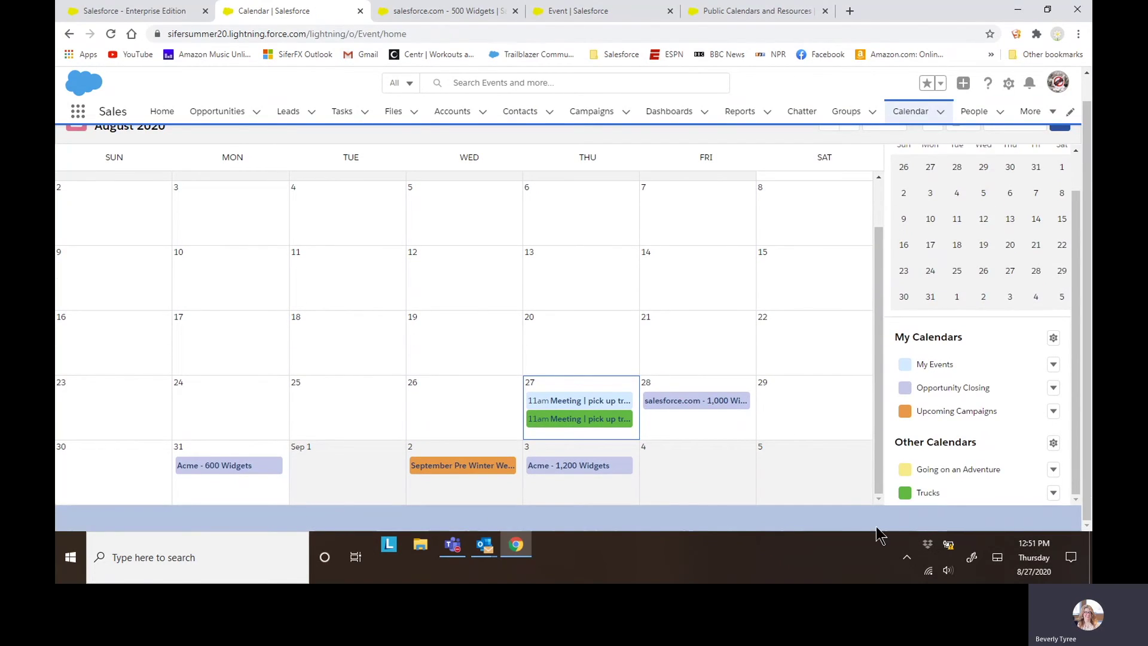
mouse_move(596, 417)
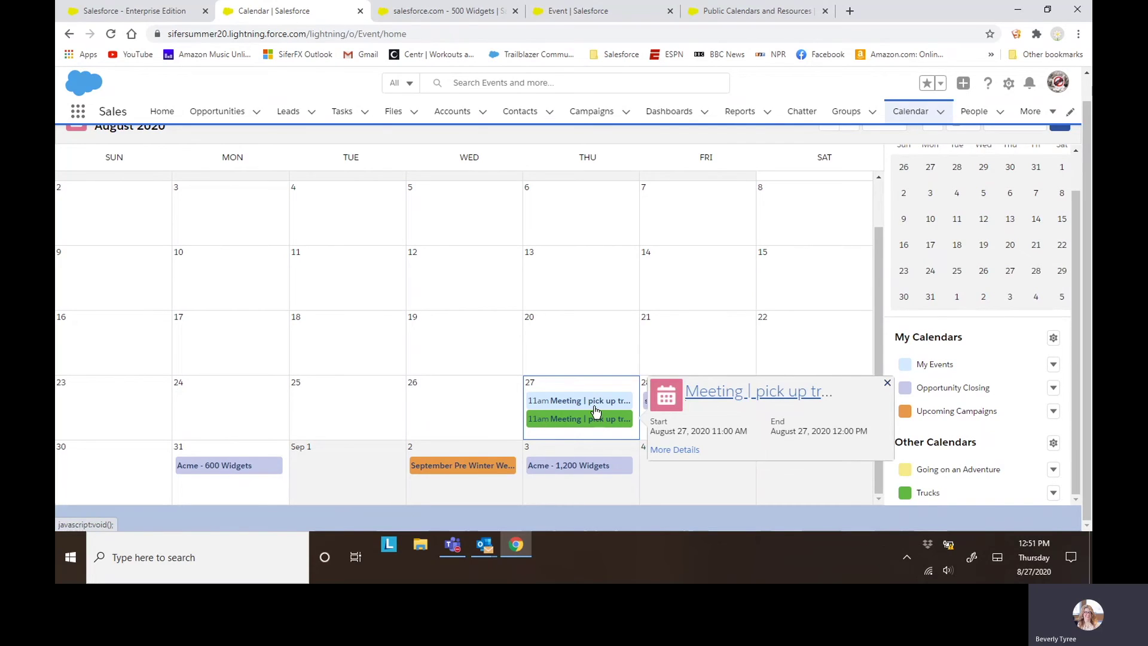
mouse_move(684, 423)
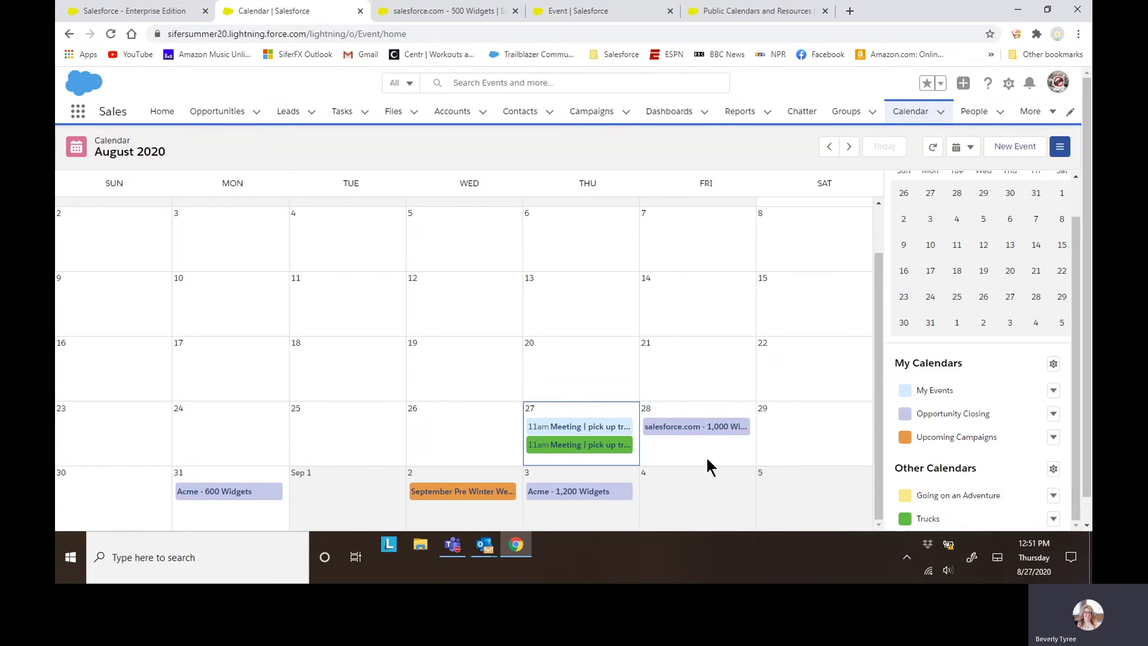
mouse_move(591, 455)
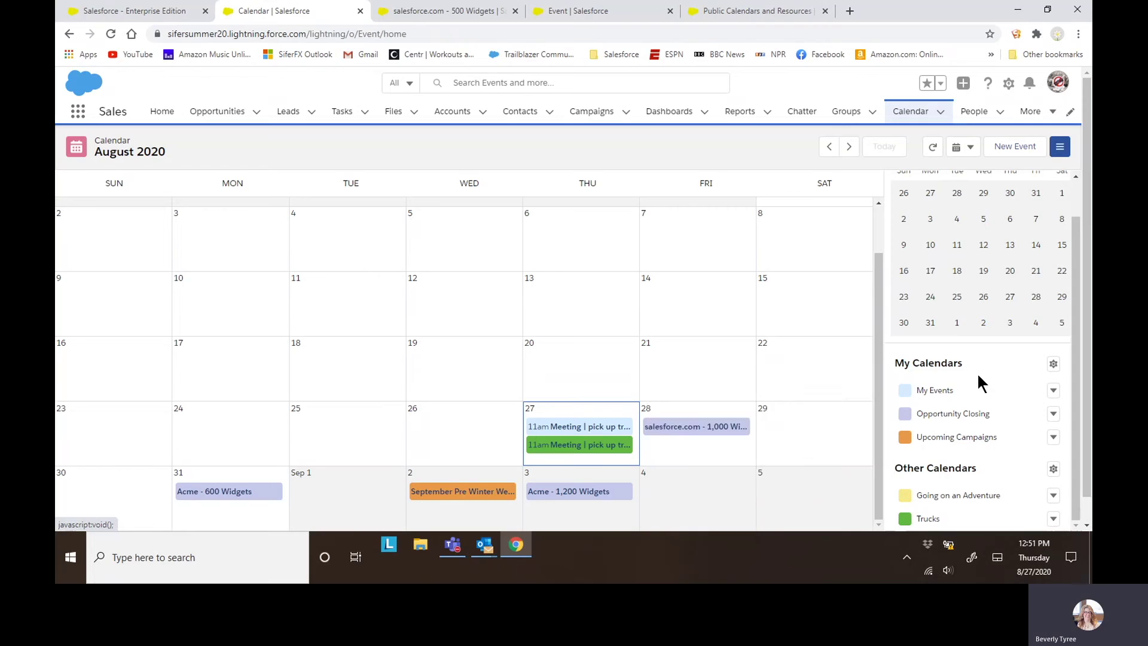
scroll(813, 455, down, 1)
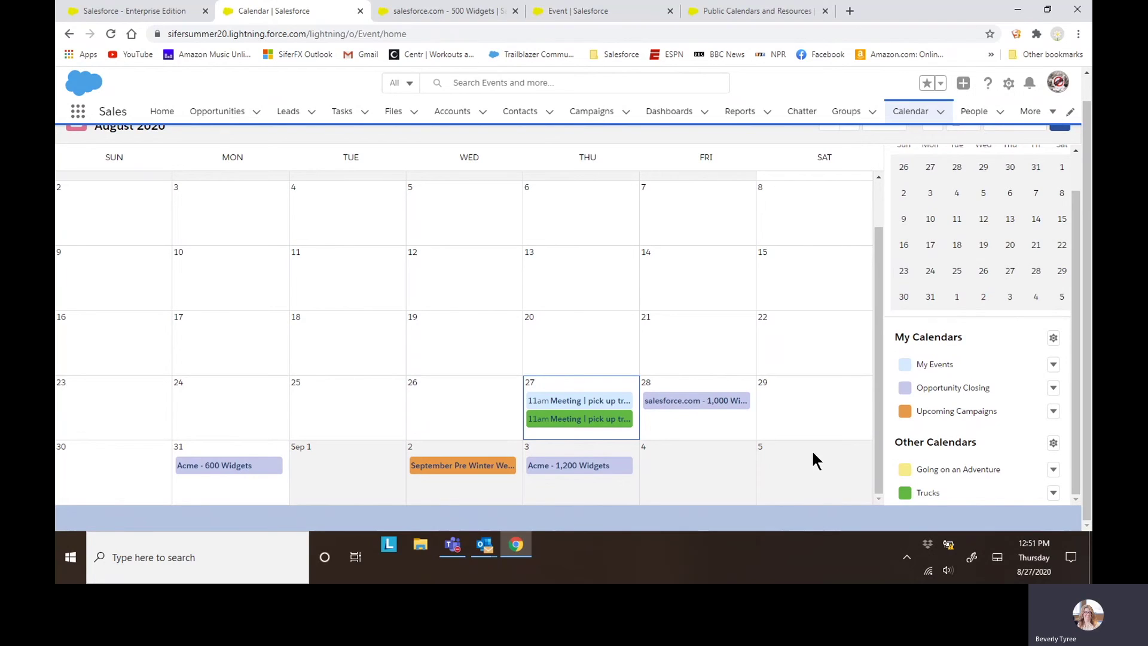
mouse_move(617, 428)
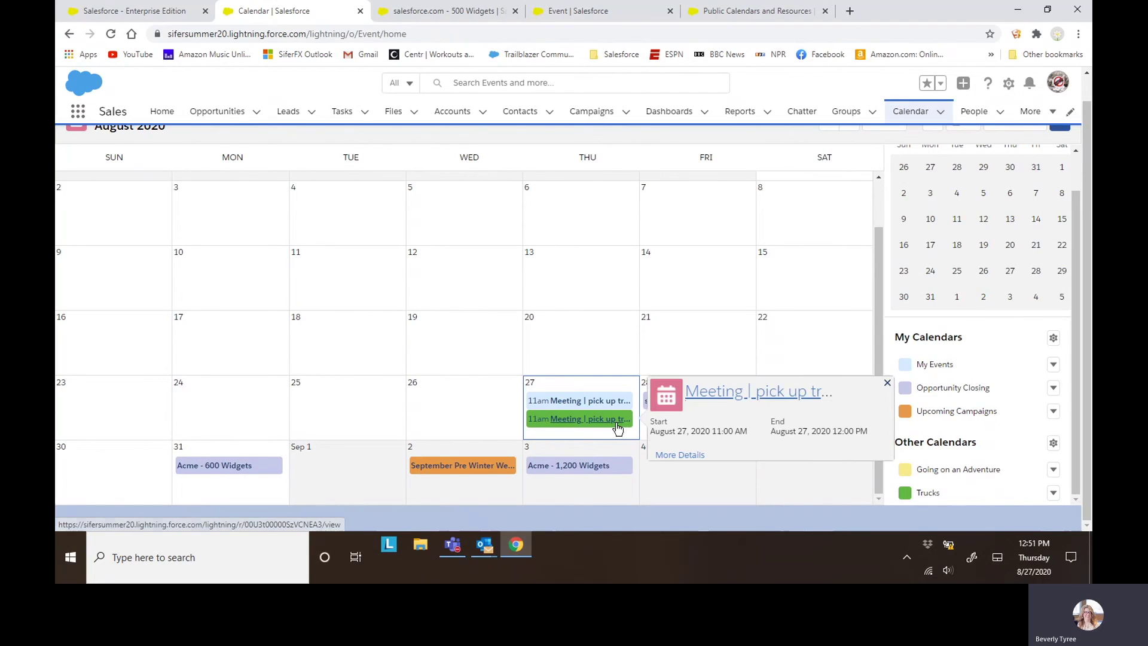